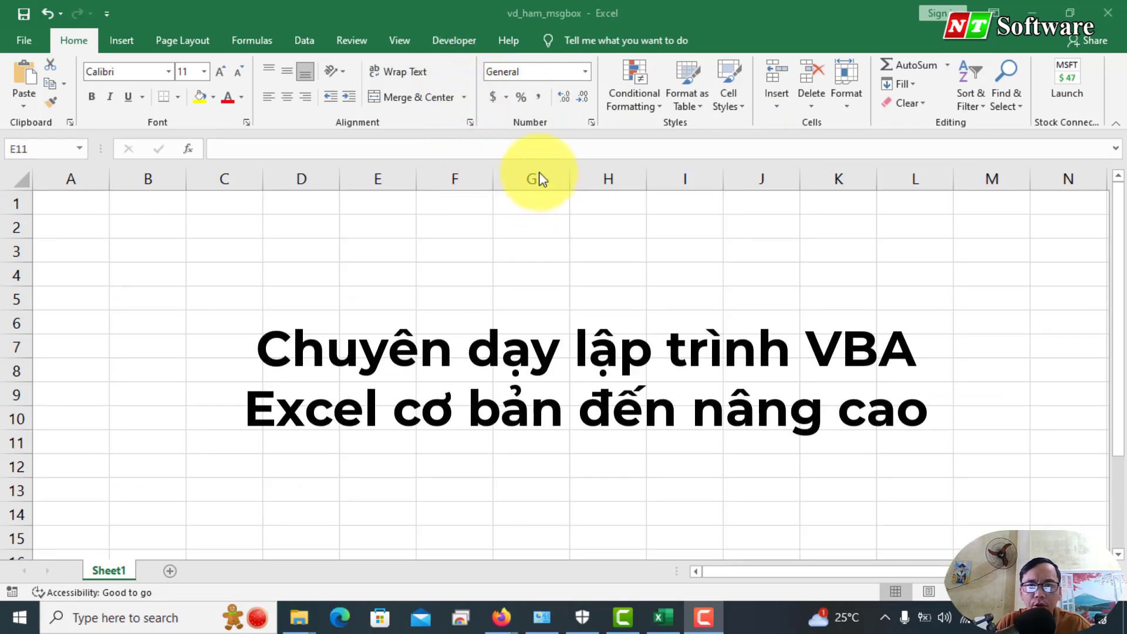
# Draw a Form Controls button over C6:E7 on Sheet1 from the Developer tab
pyautogui.click(454, 39)
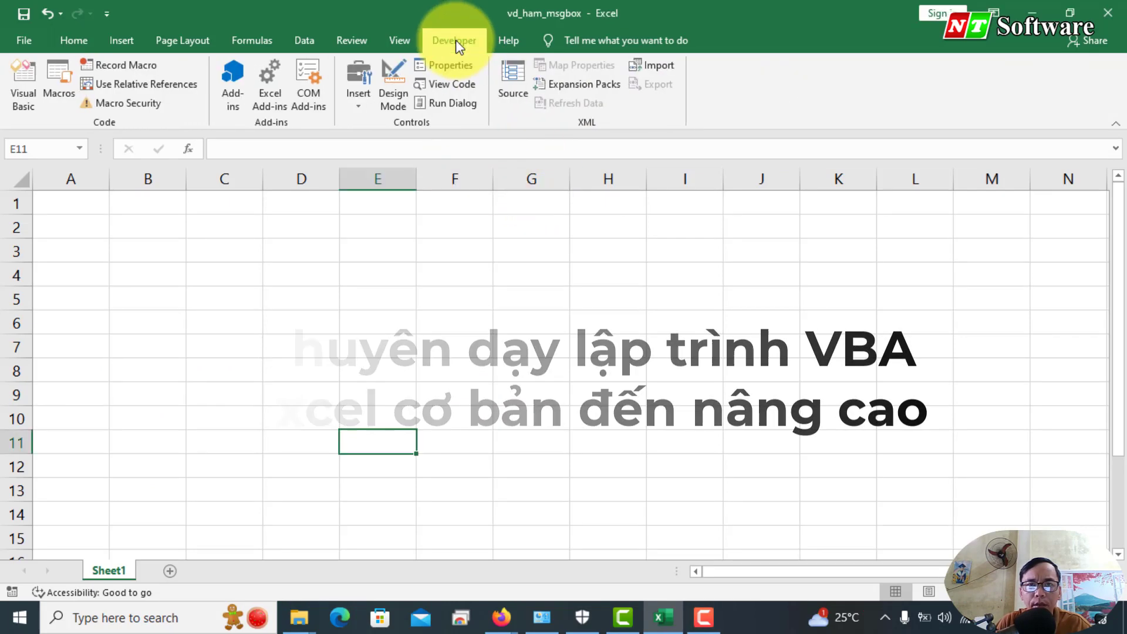
pyautogui.click(359, 103)
pyautogui.click(353, 143)
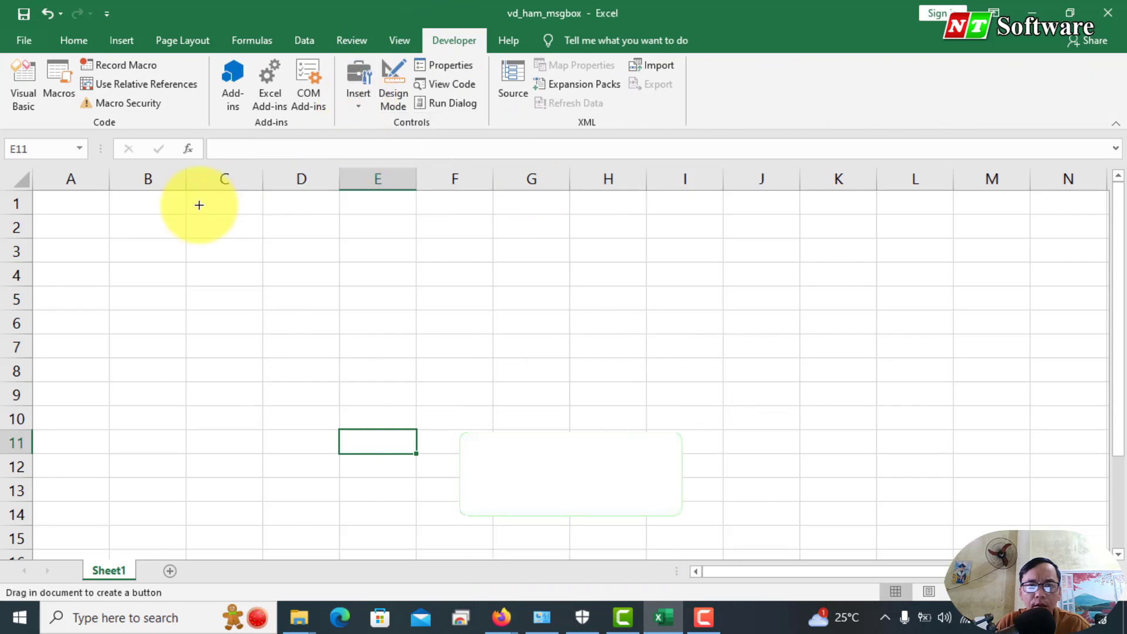
pyautogui.moveTo(206, 303); pyautogui.dragTo(384, 354)
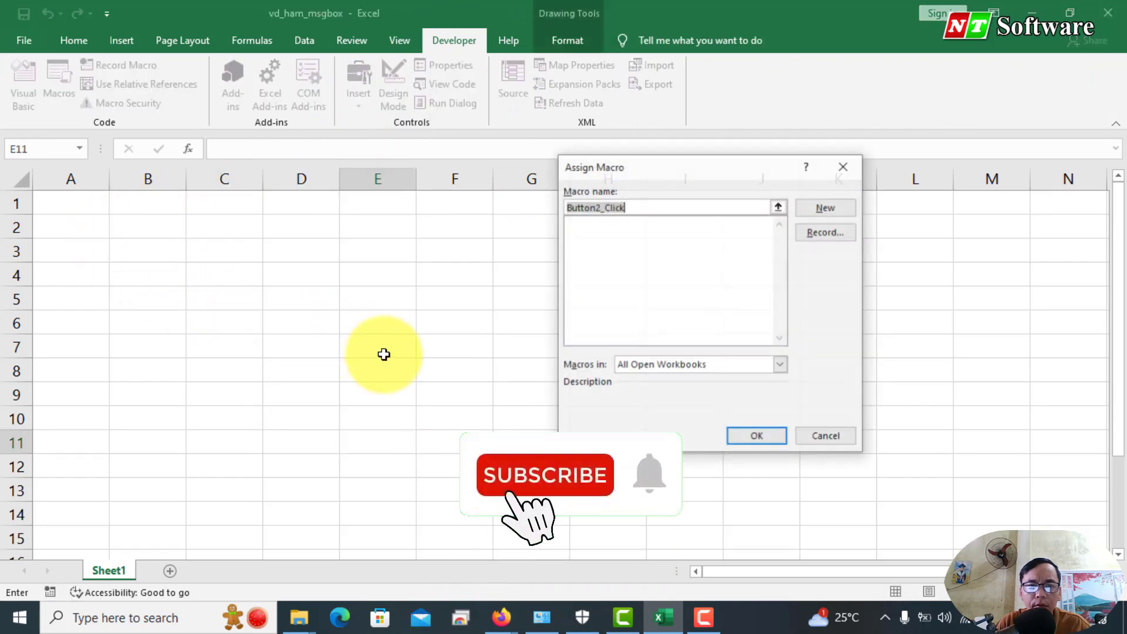
# Create the Button2_Click macro with MsgBox "Thong bao" and test it with Button 2
pyautogui.click(827, 209)
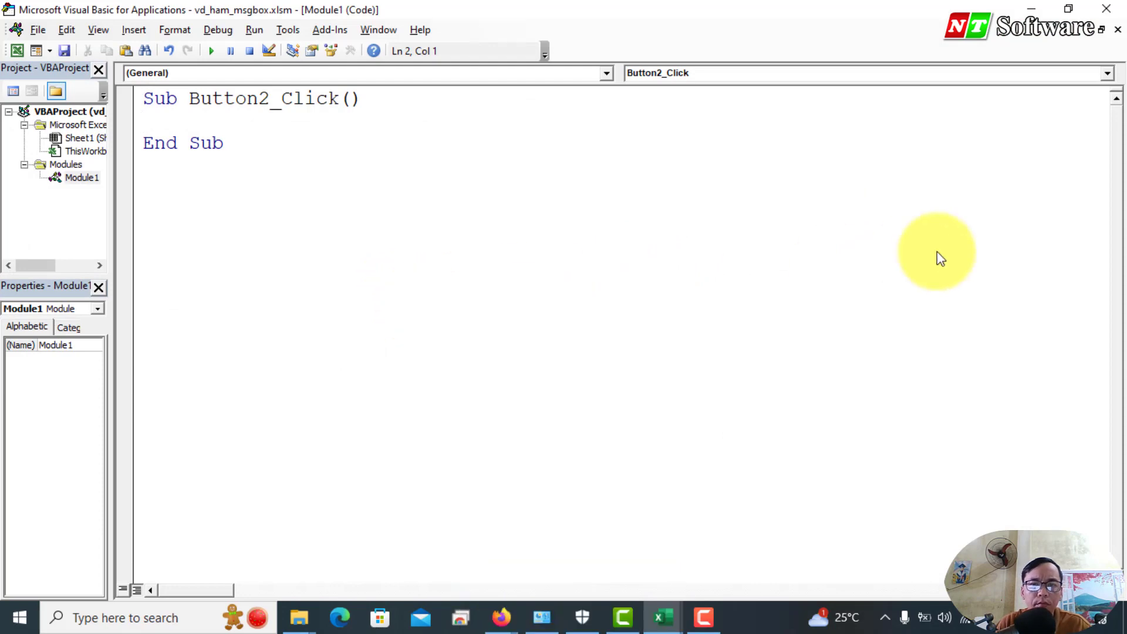
pyautogui.hotkey('alt', 'Tab')
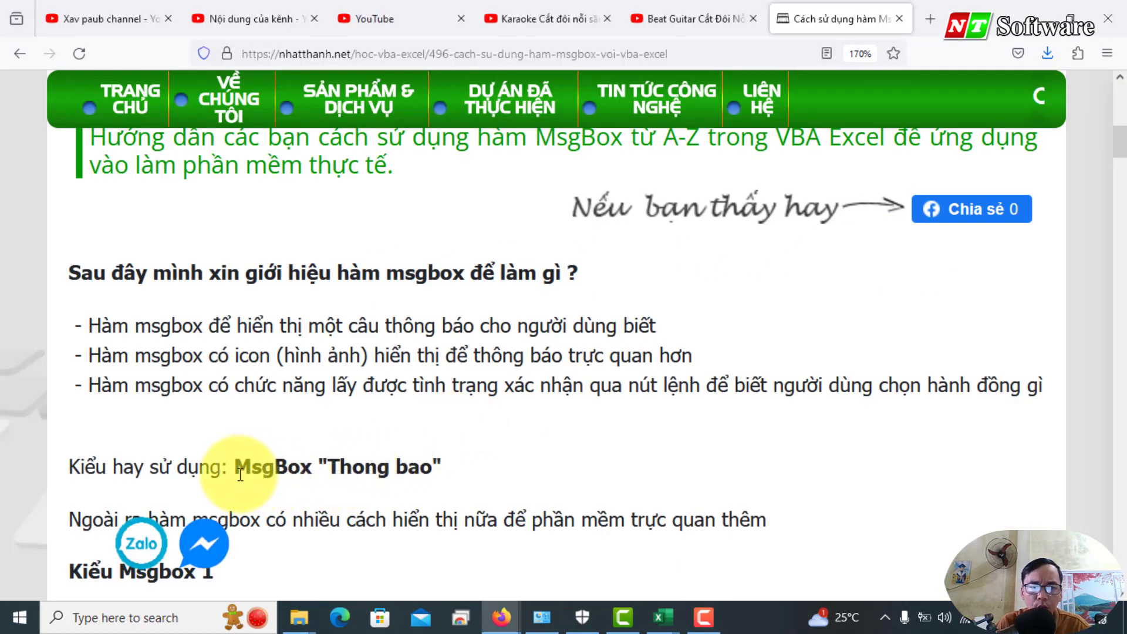
pyautogui.moveTo(234, 466); pyautogui.dragTo(495, 460)
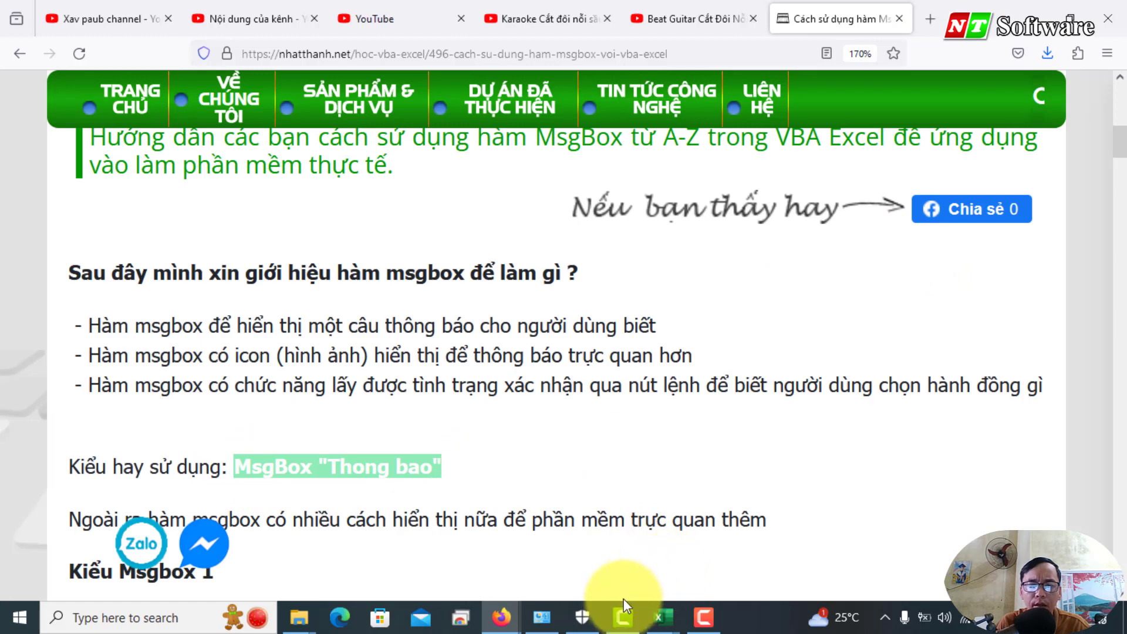
pyautogui.click(717, 573)
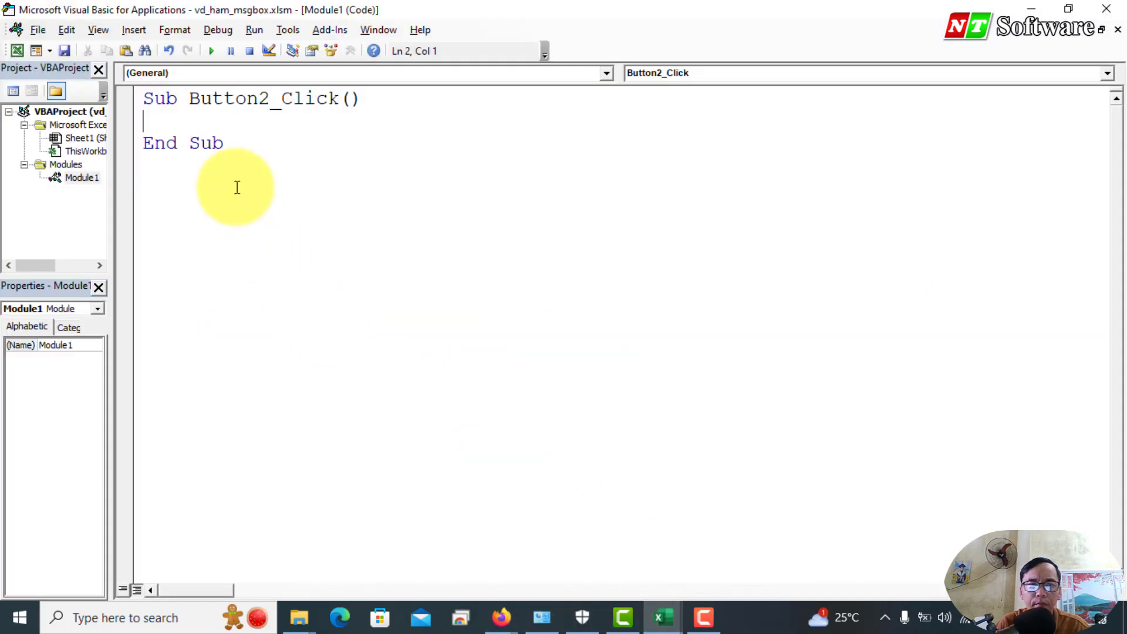
pyautogui.moveTo(663, 617)
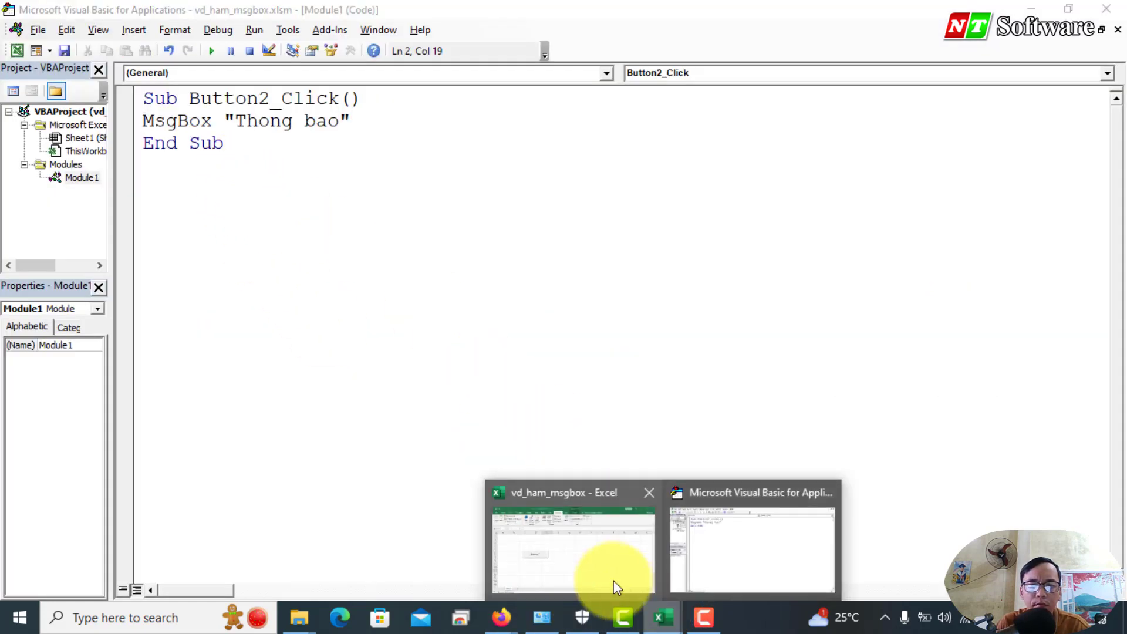
pyautogui.click(615, 580)
pyautogui.click(320, 414)
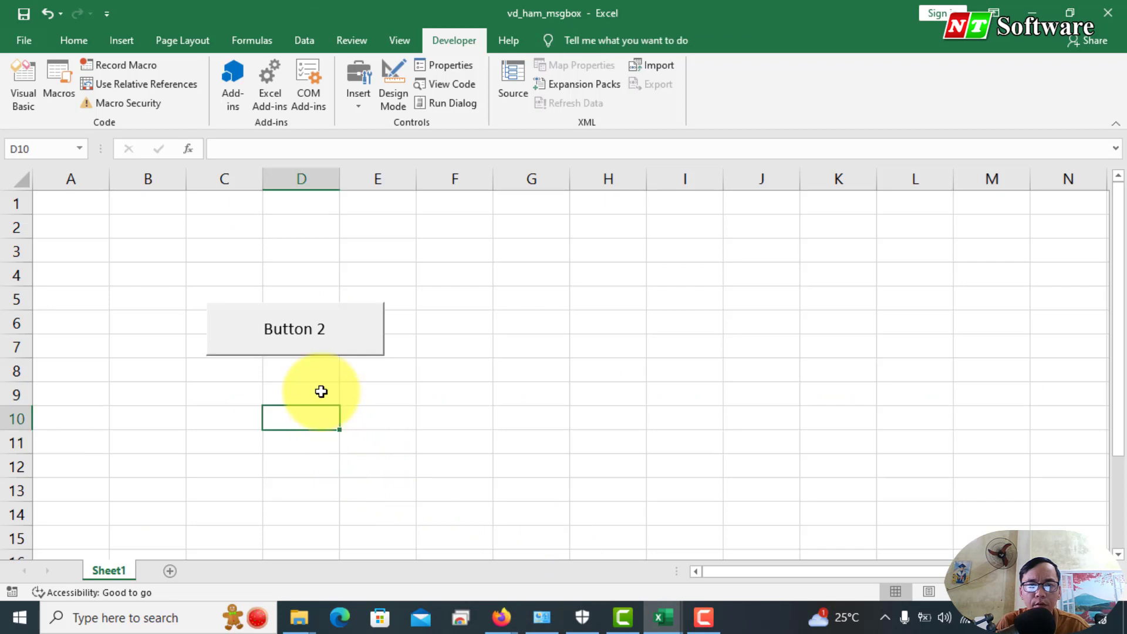
pyautogui.click(304, 332)
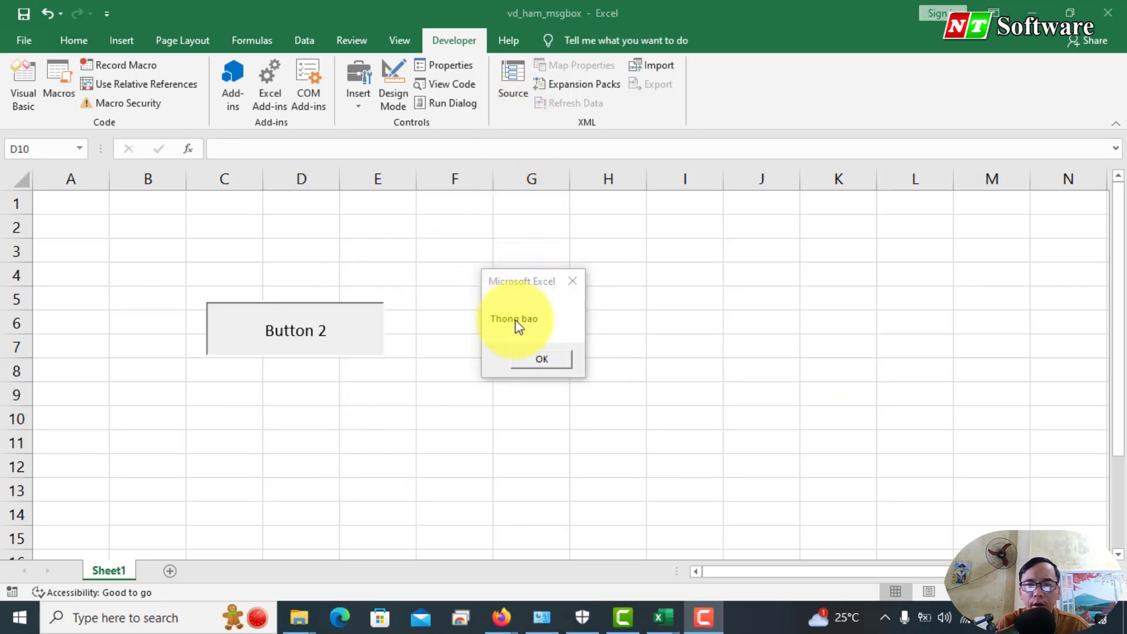
pyautogui.click(534, 359)
# Change the message text to "Xin chao" and test Button 2 again
pyautogui.hotkey('alt', 'F11')
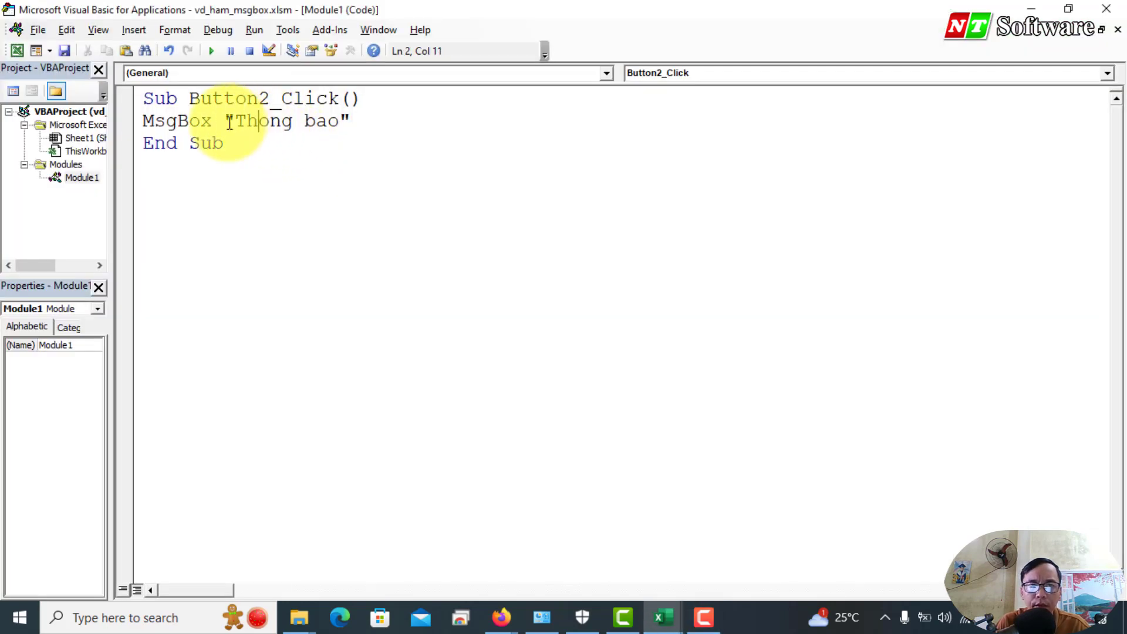
pyautogui.moveTo(236, 122); pyautogui.dragTo(332, 119)
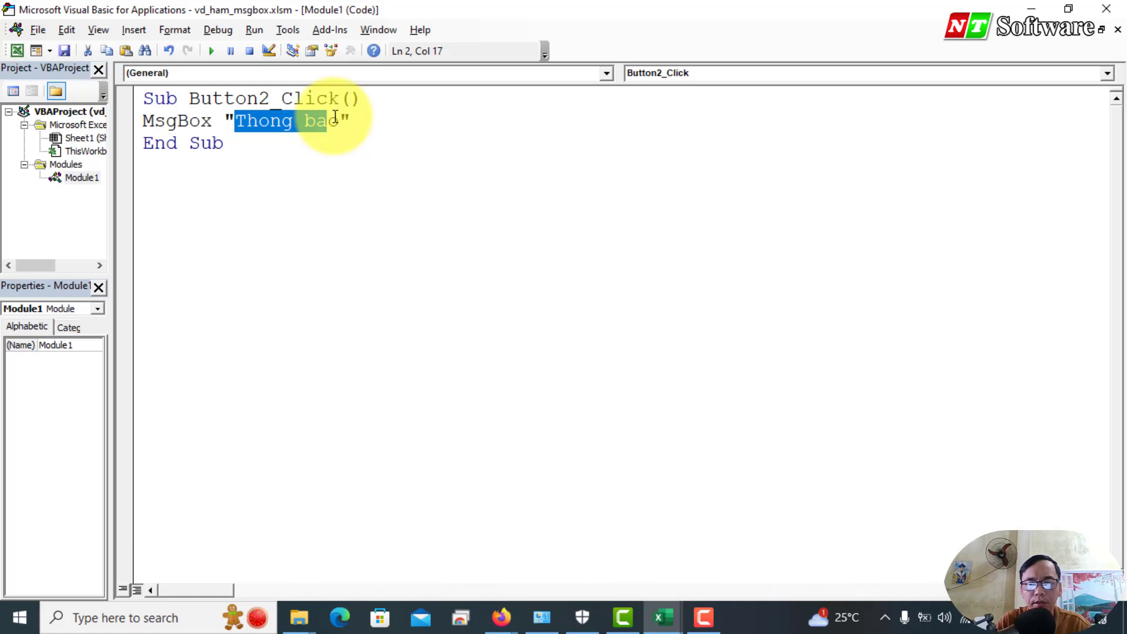
pyautogui.write('Xin cha')
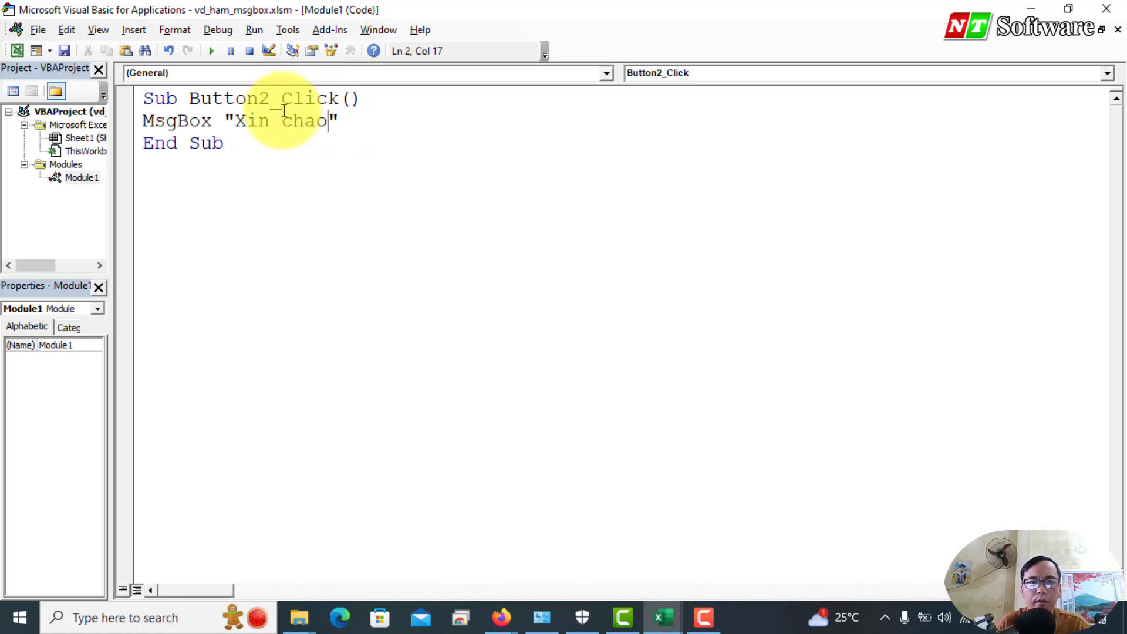
pyautogui.click(1107, 8)
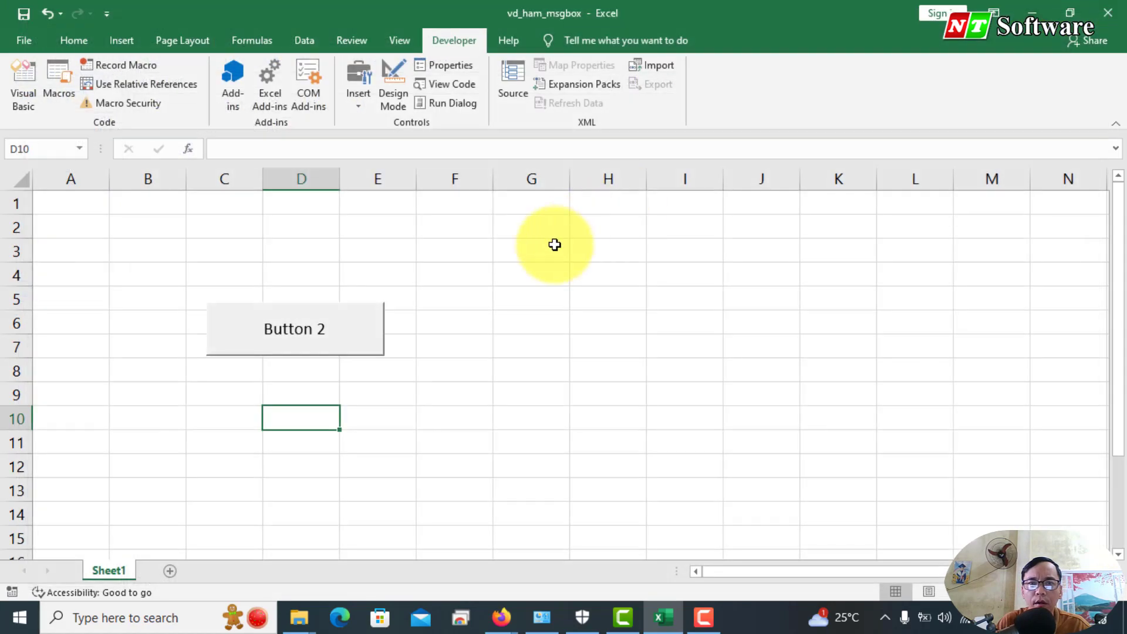
pyautogui.click(323, 332)
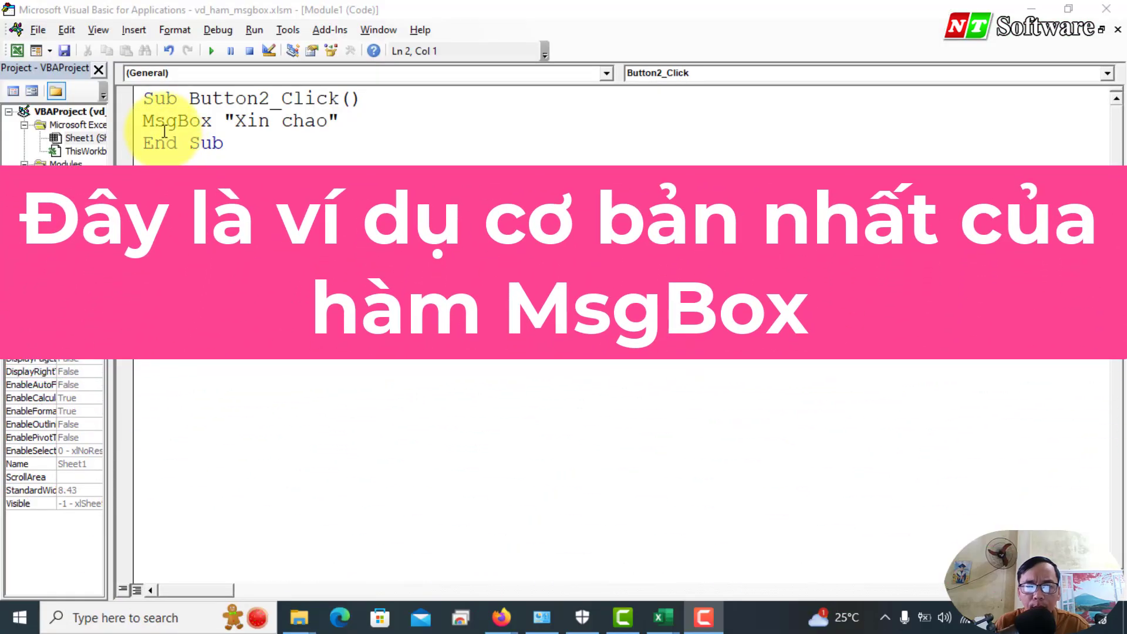
pyautogui.doubleClick(160, 122)
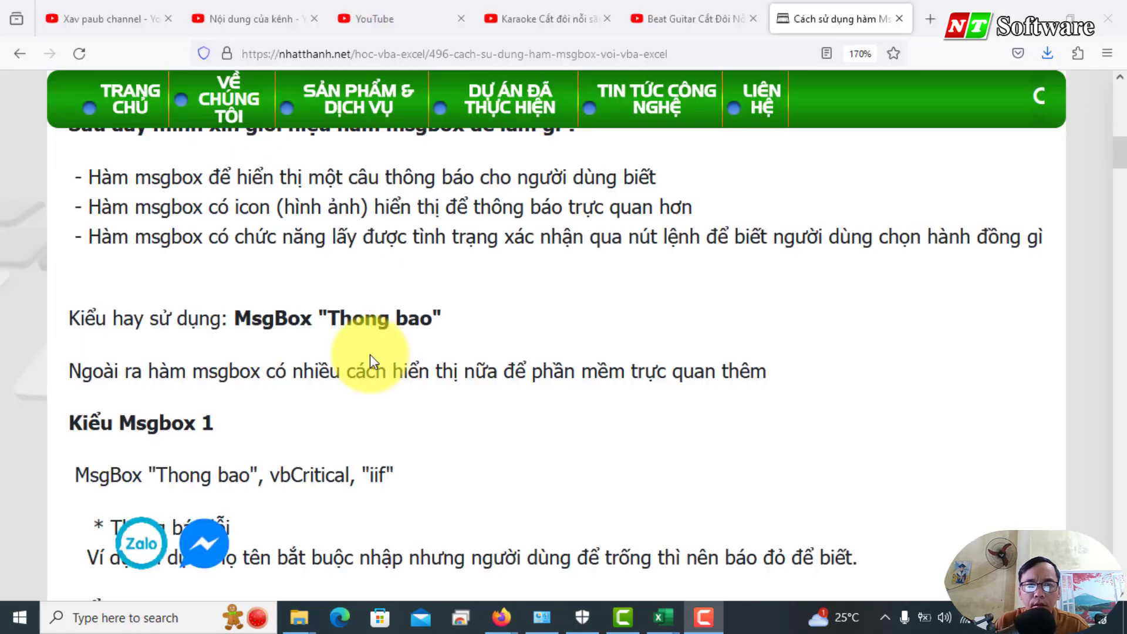
# Scroll the MsgBox tutorial to the vbCritical example and select its line to copy
pyautogui.scroll(-3, 166, 395)
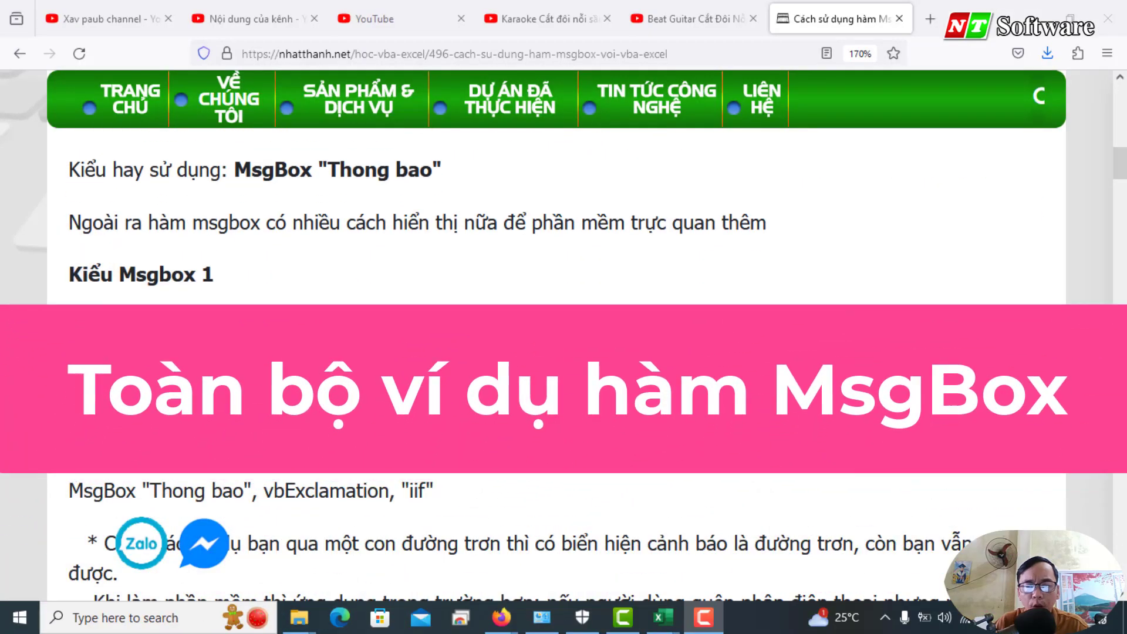
pyautogui.scroll(-1, 97, 335)
pyautogui.scroll(-5, 97, 335)
pyautogui.scroll(-5, 97, 335)
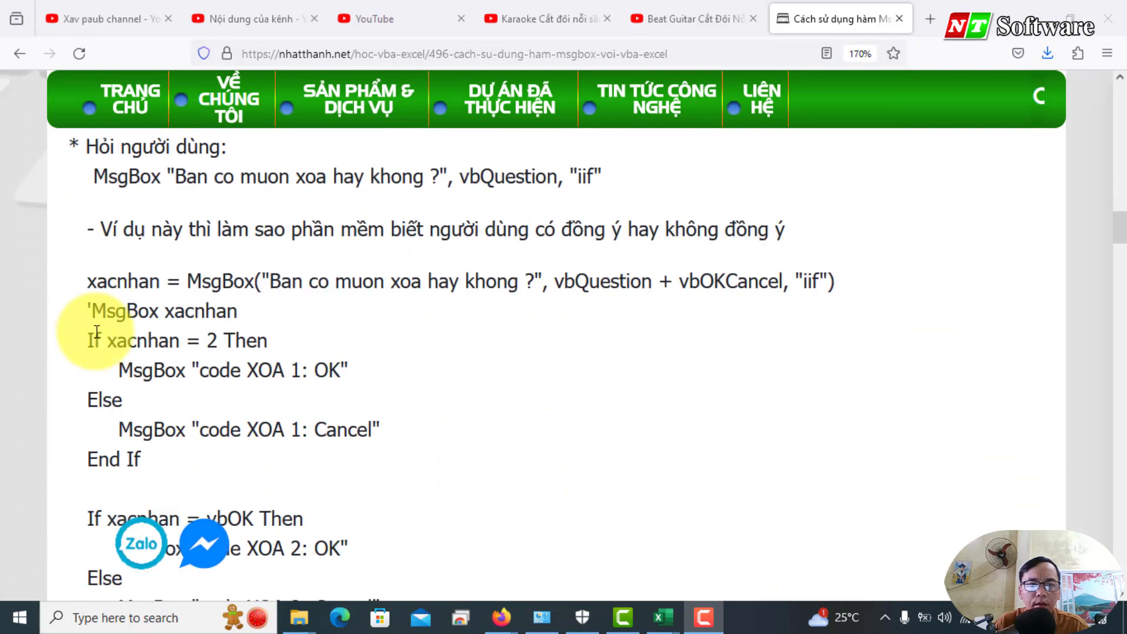
pyautogui.scroll(-5, 96, 335)
pyautogui.scroll(-5, 95, 338)
pyautogui.scroll(-3, 95, 338)
pyautogui.scroll(-3, 96, 338)
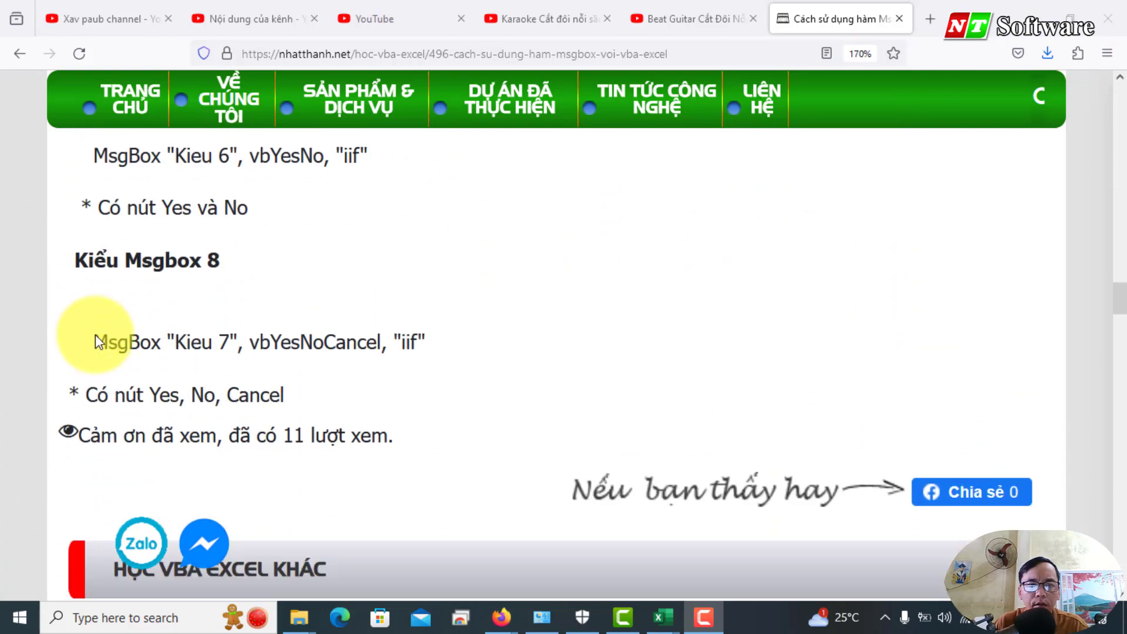
pyautogui.scroll(10, 95, 340)
pyautogui.scroll(5, 95, 341)
pyautogui.scroll(-3, 96, 340)
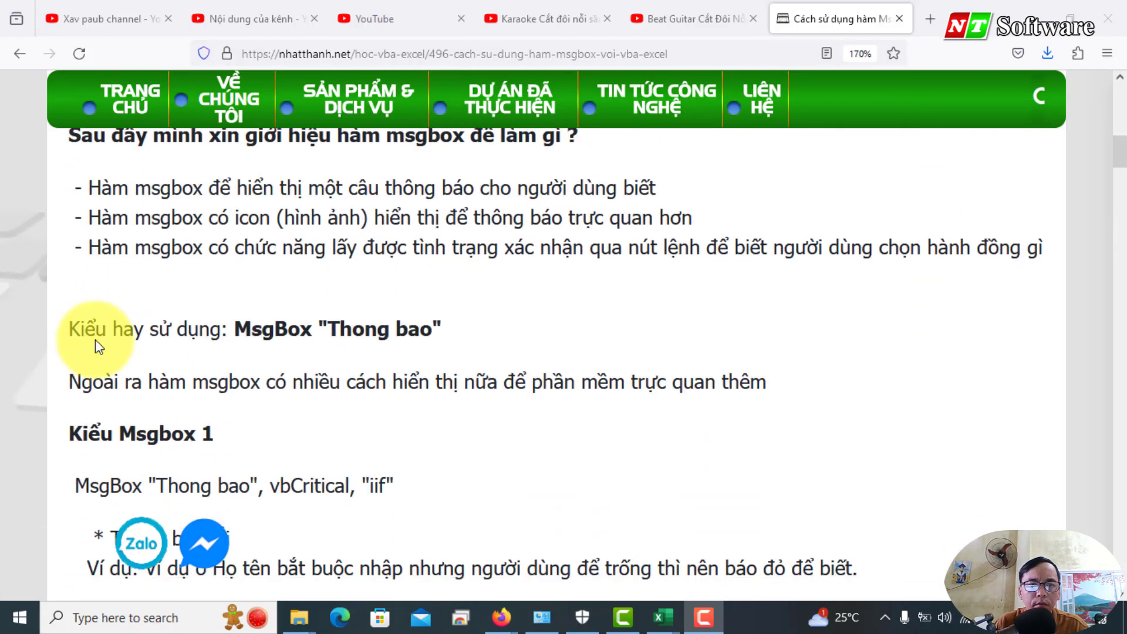
pyautogui.scroll(-3, 95, 341)
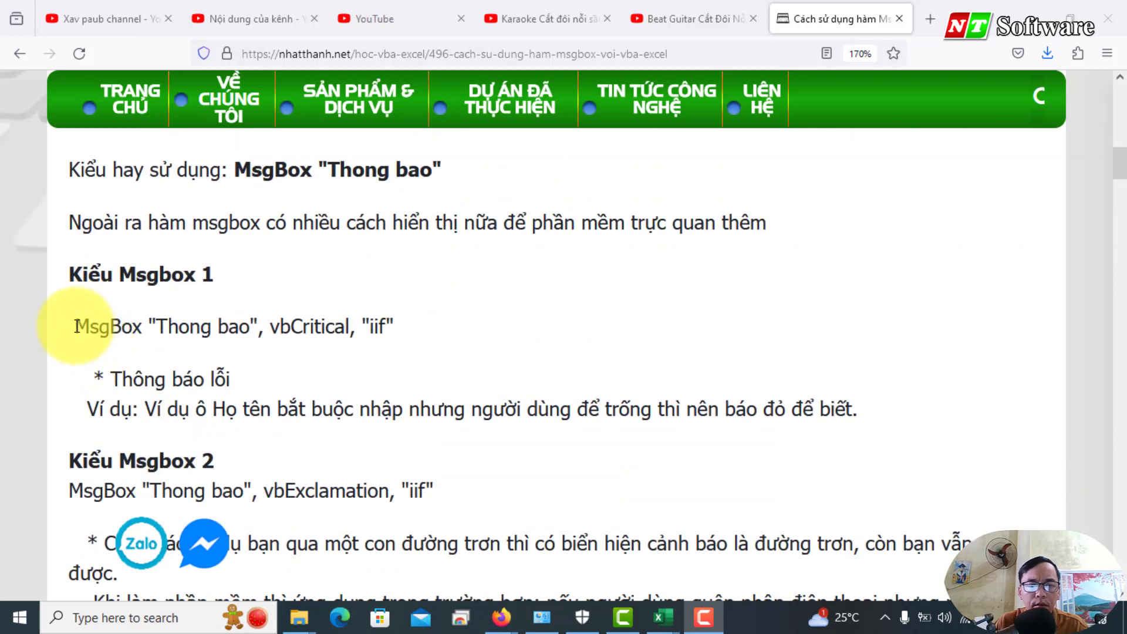
pyautogui.moveTo(76, 326); pyautogui.dragTo(449, 329)
pyautogui.hotkey('ctrl', 'c')
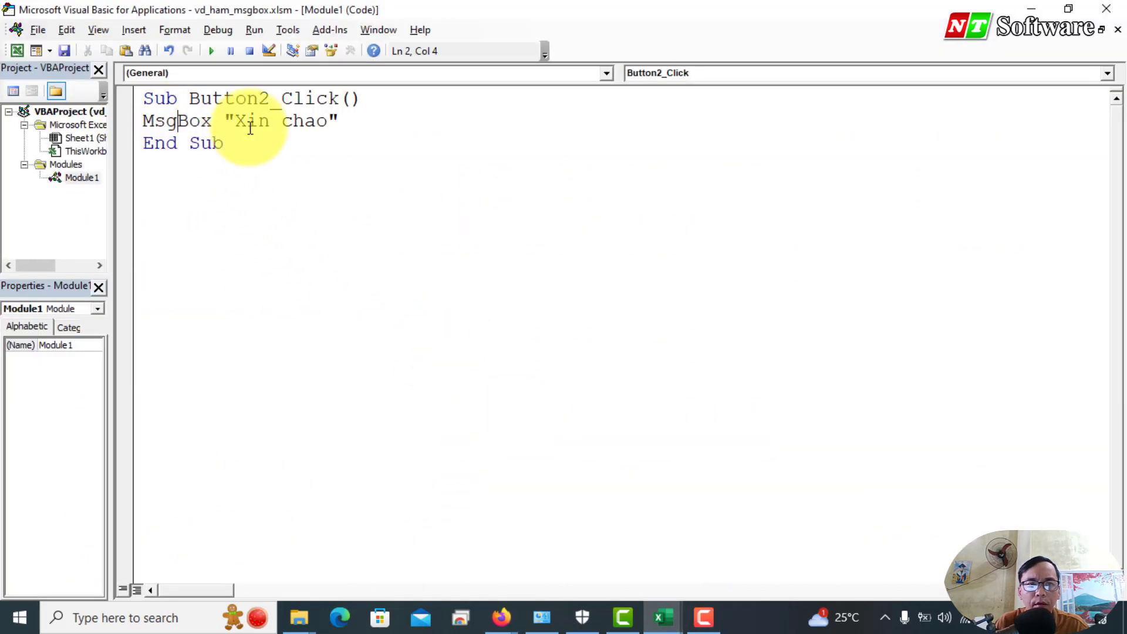
# Replace line 2 with MsgBox "Thong bao", vbCritical, "iif" and test it with Button 2
pyautogui.moveTo(354, 120); pyautogui.dragTo(139, 120)
pyautogui.hotkey('ctrl', 'v')
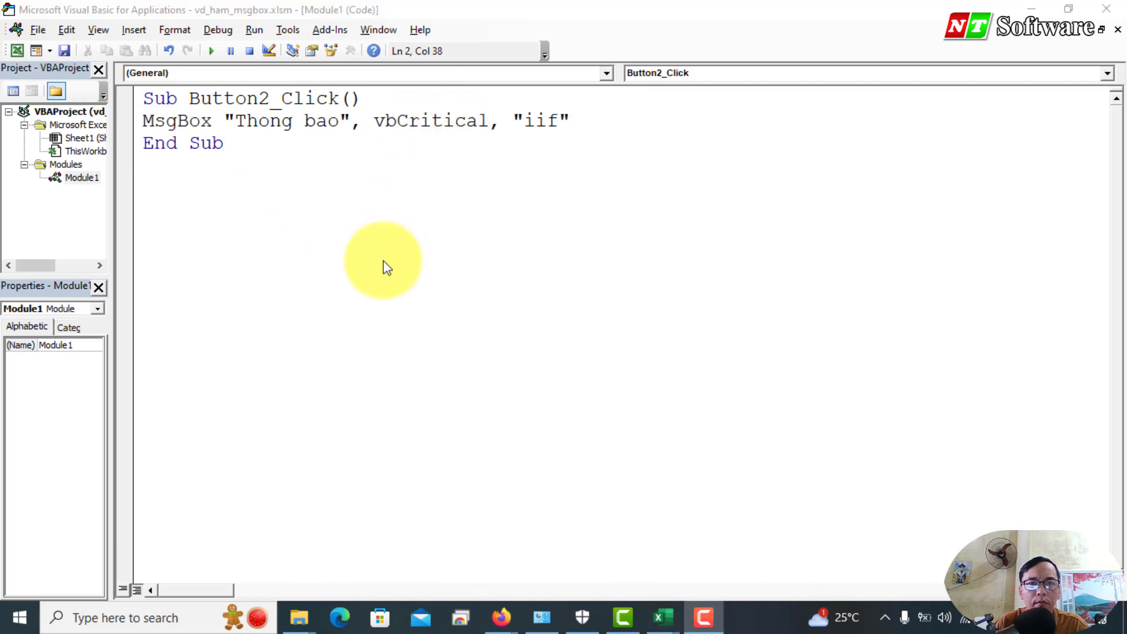
pyautogui.click(302, 145)
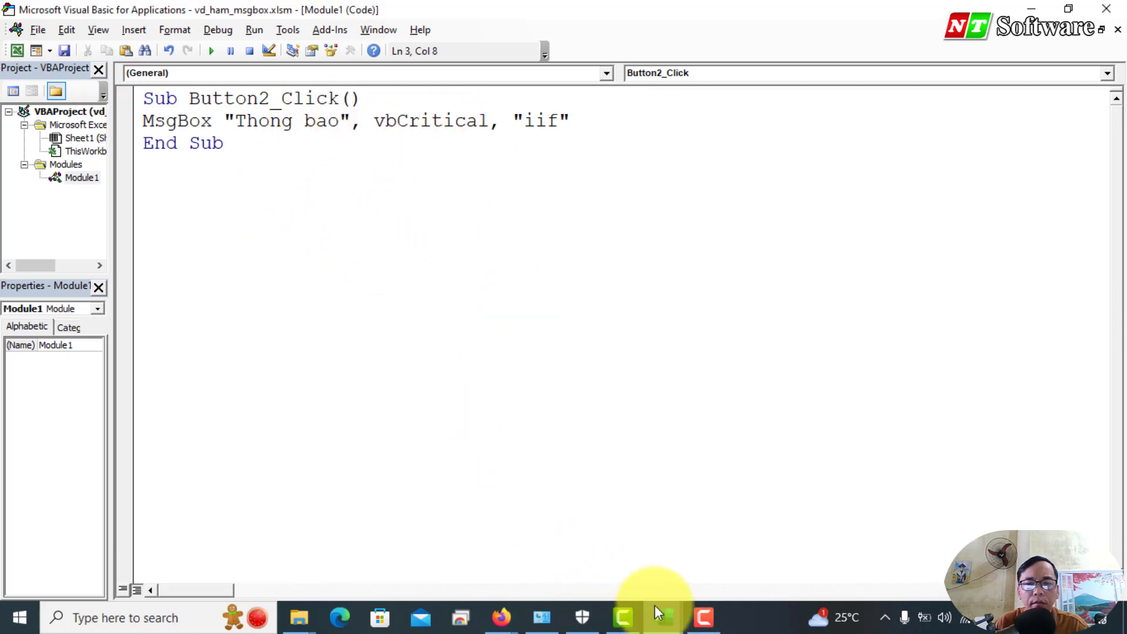
pyautogui.moveTo(664, 618)
pyautogui.click(574, 573)
pyautogui.click(315, 332)
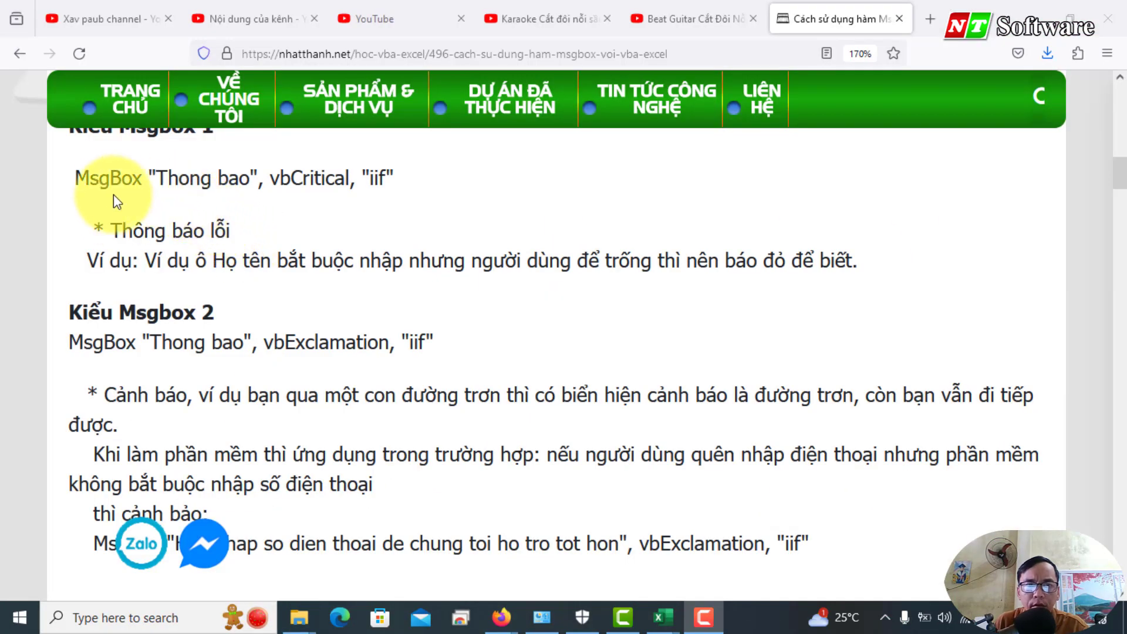
pyautogui.moveTo(87, 223); pyautogui.dragTo(288, 239)
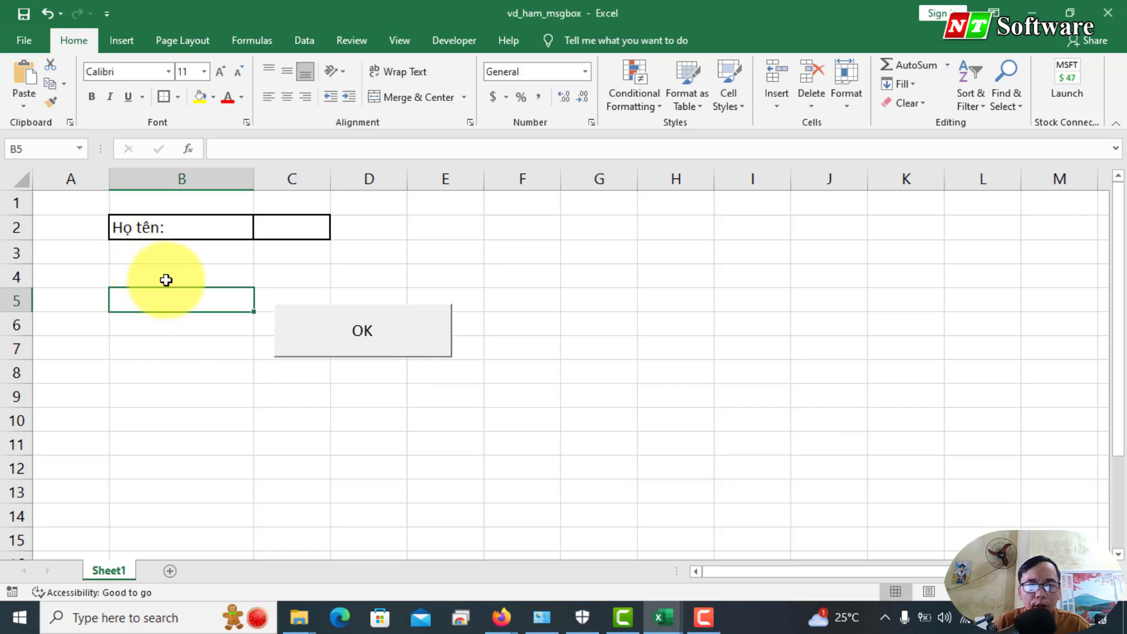
pyautogui.click(171, 273)
pyautogui.click(367, 348)
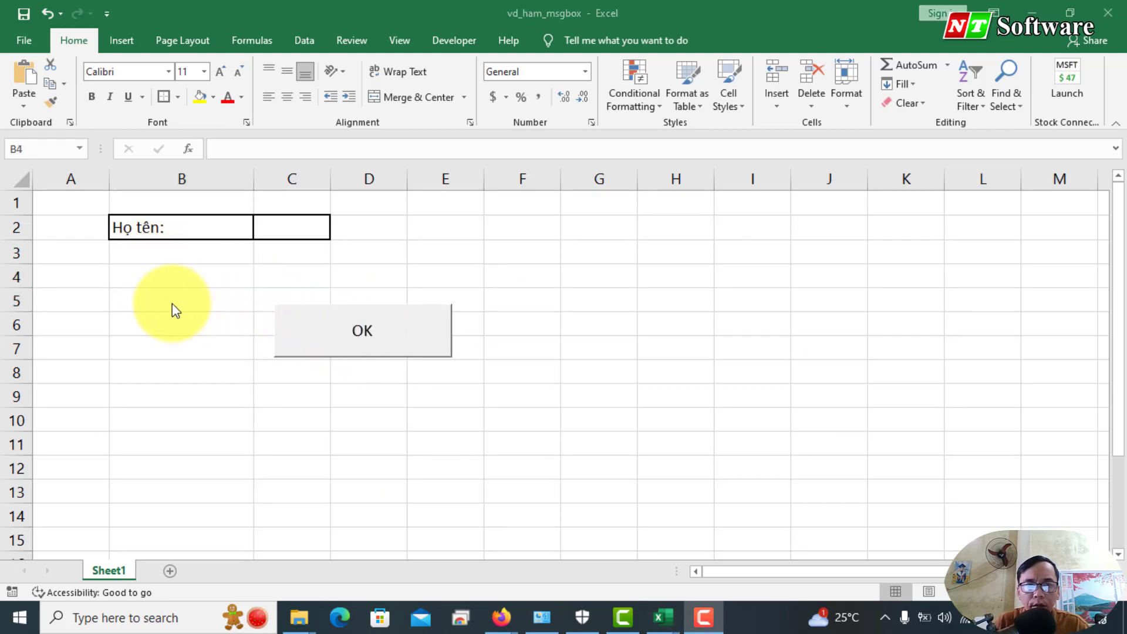
pyautogui.click(274, 227)
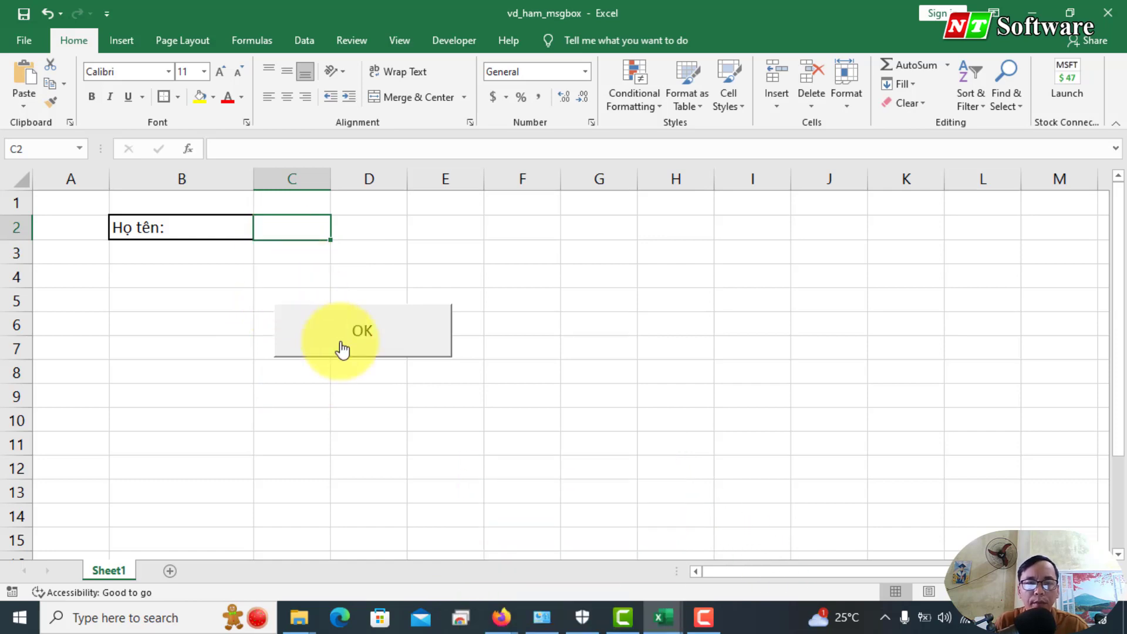
pyautogui.click(662, 617)
pyautogui.click(745, 529)
pyautogui.hotkey('alt', 'F11')
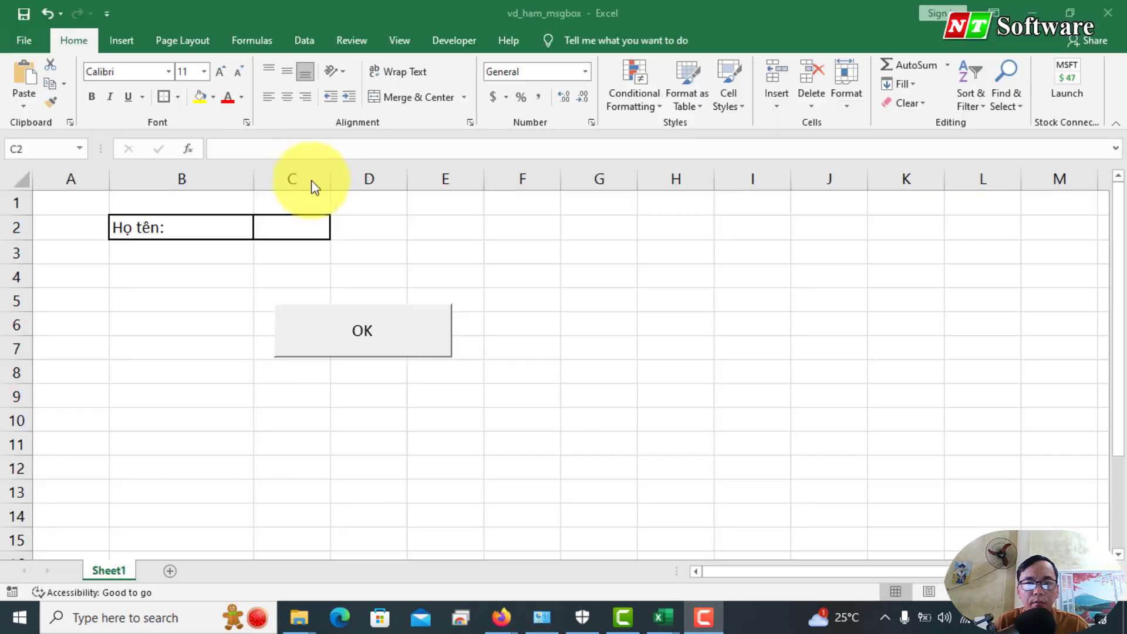
pyautogui.click(294, 235)
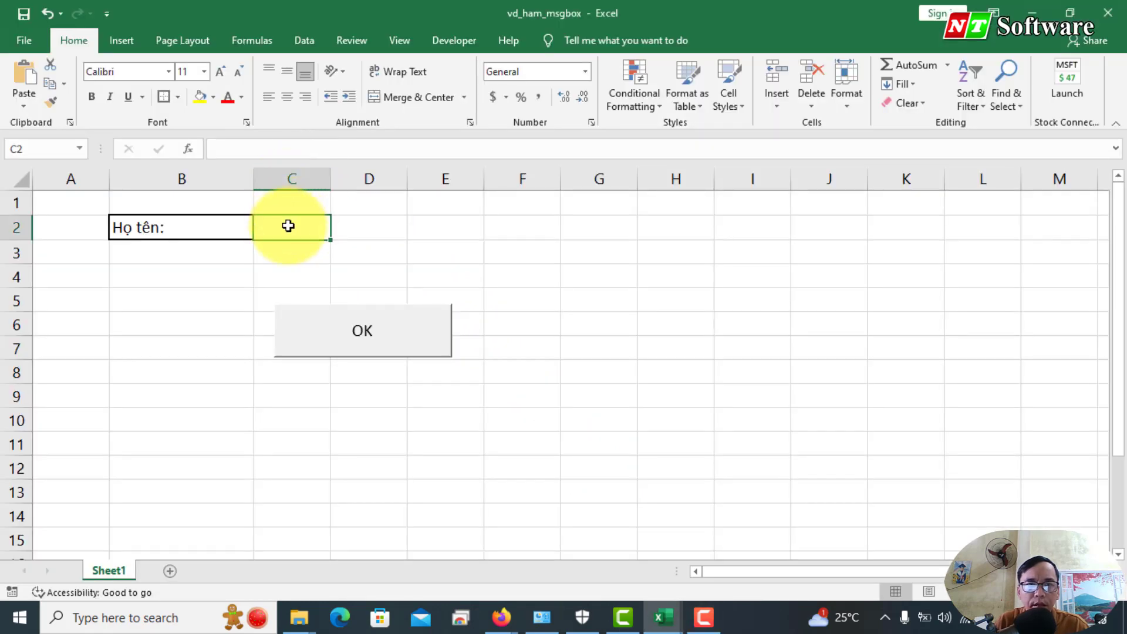
pyautogui.moveTo(664, 618)
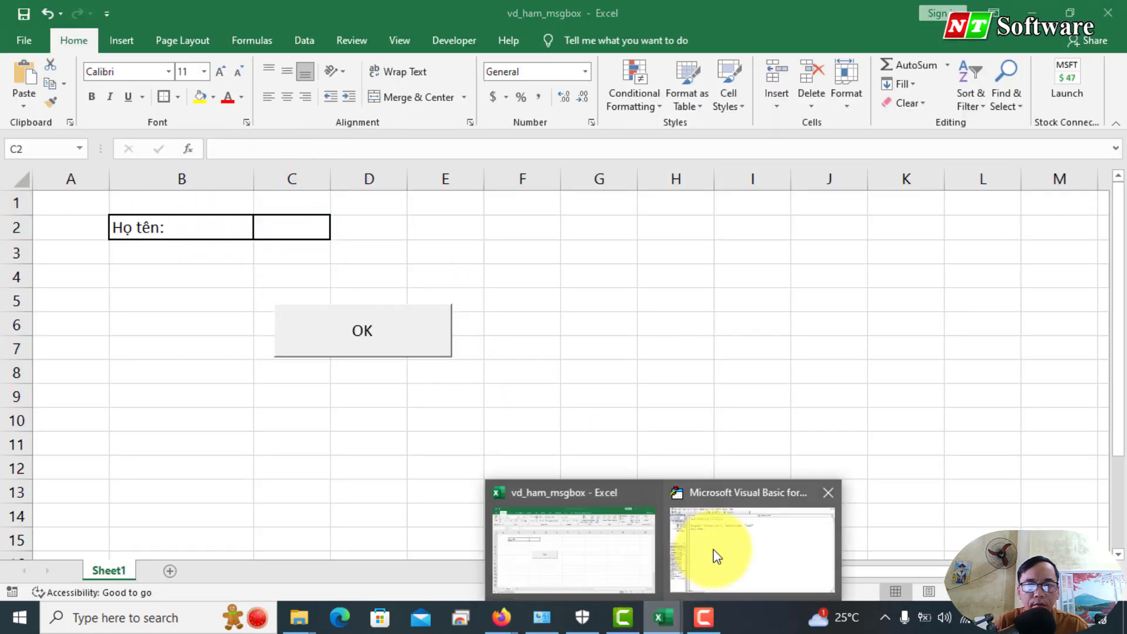
pyautogui.click(713, 552)
pyautogui.write('hoten= R')
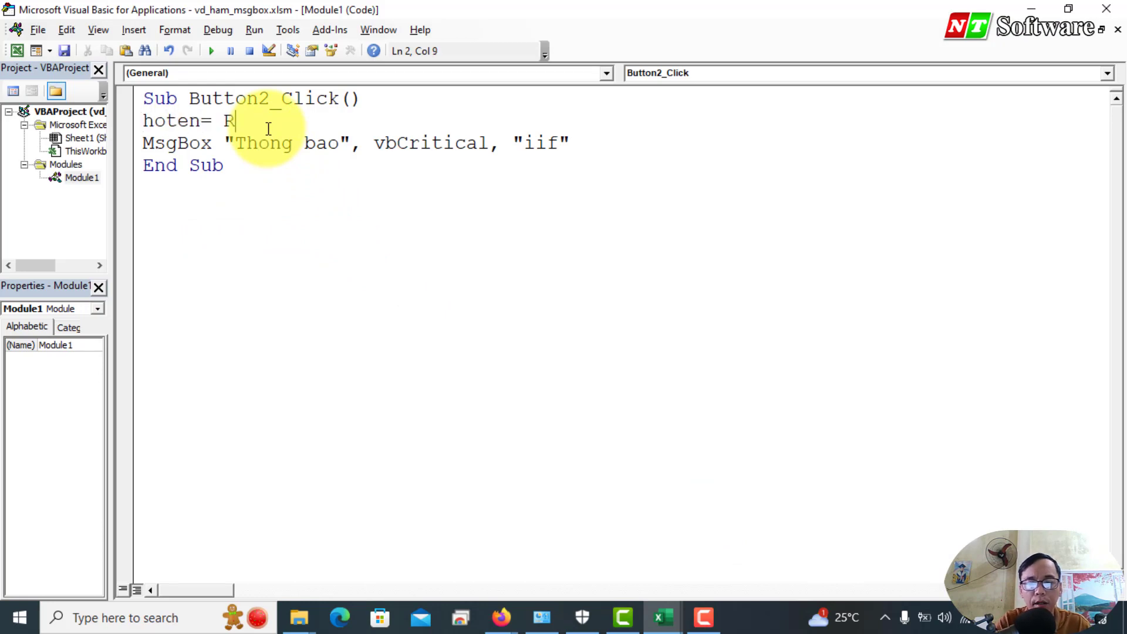
# Add hoten = Range("C2").Value and an If hoten = "" Then block
pyautogui.write('an')
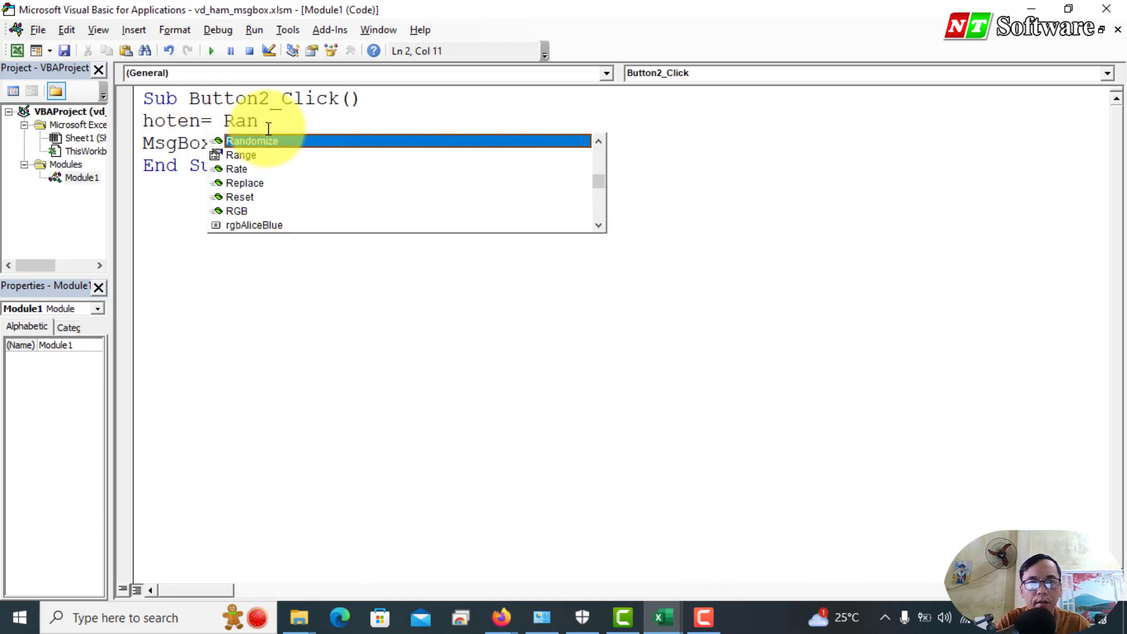
pyautogui.press('Down')
pyautogui.press('Tab')
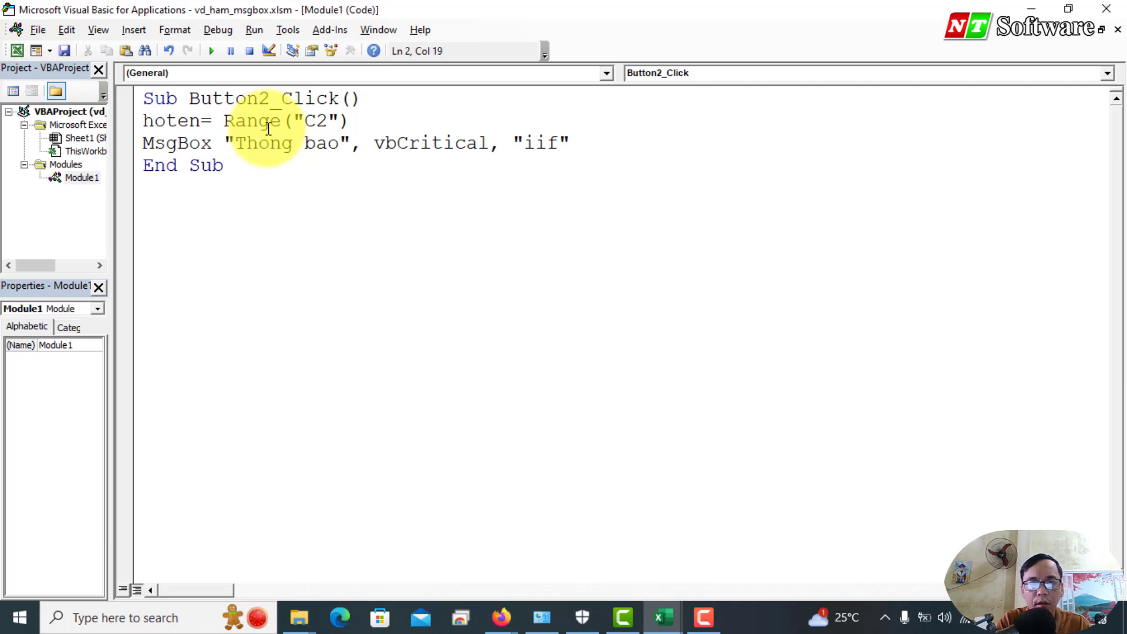
pyautogui.write('.va')
pyautogui.press('Return')
pyautogui.write('if hoten="" then')
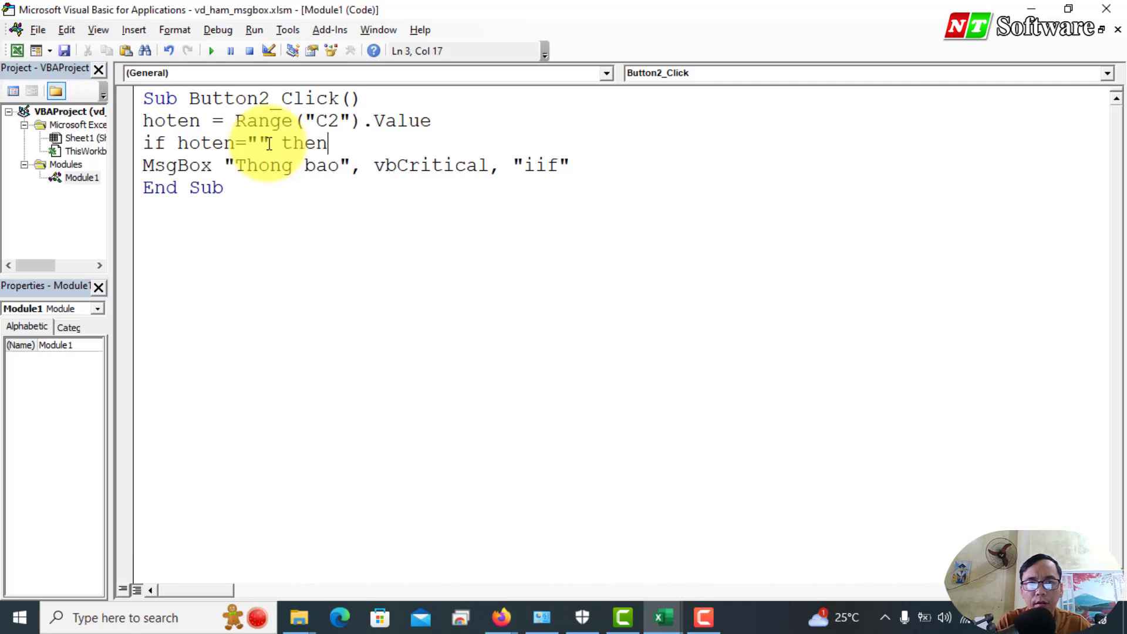
pyautogui.press('Return')
pyautogui.press('Return')
pyautogui.write('End If')
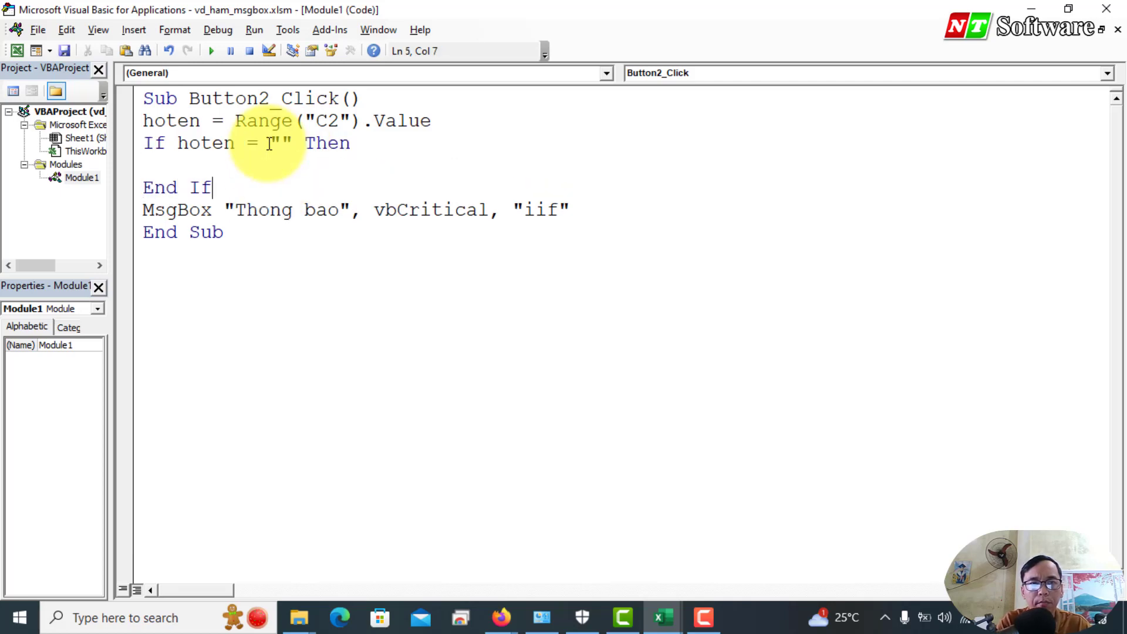
# Move the MsgBox inside the If block, indent it, and change its text to "Ban vui long nhap ho ten !"
pyautogui.moveTo(569, 210); pyautogui.dragTo(139, 212)
pyautogui.hotkey('ctrl', 'x')
pyautogui.click(169, 164)
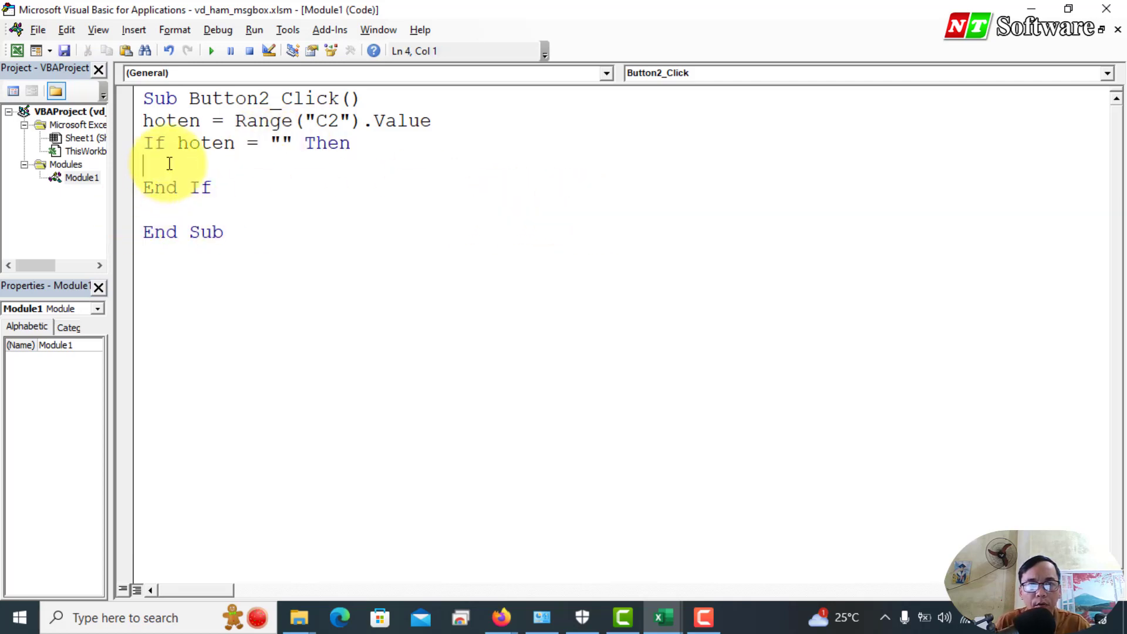
pyautogui.hotkey('ctrl', 'v')
pyautogui.moveTo(235, 165); pyautogui.dragTo(332, 160)
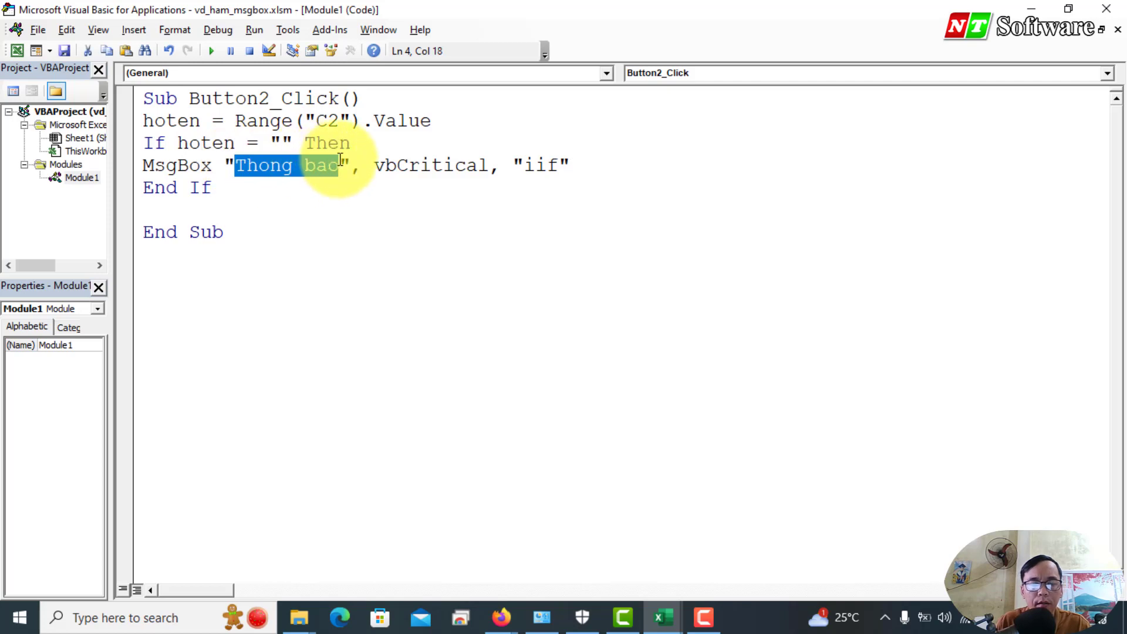
pyautogui.write('Ban vui l')
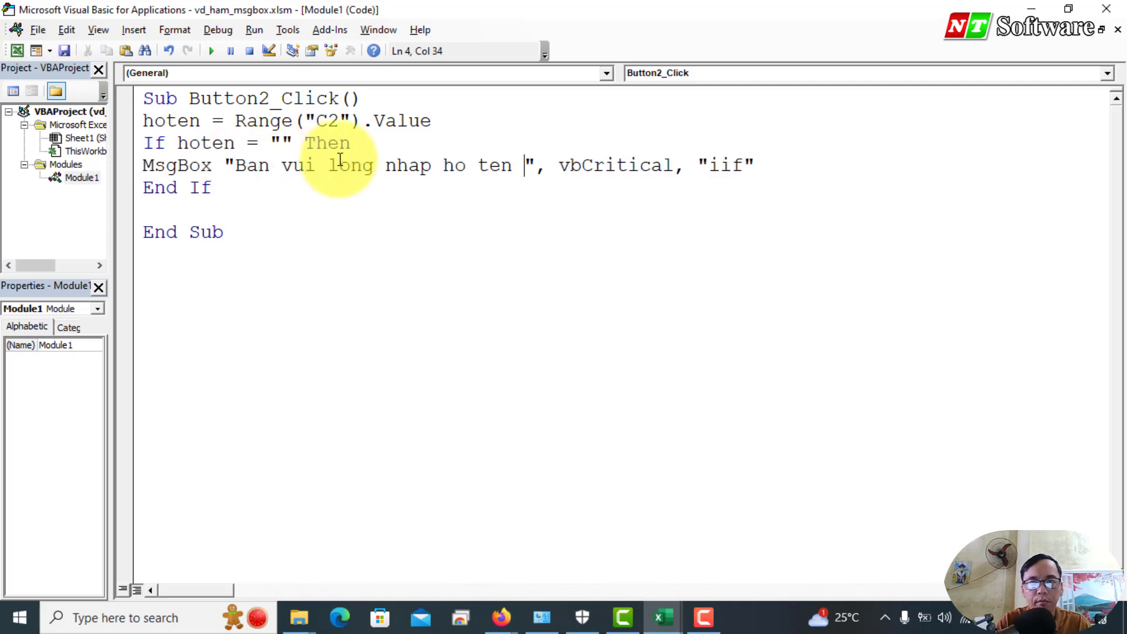
pyautogui.write('!')
pyautogui.click(149, 164)
pyautogui.press('Tab')
# Back in Excel, enter A in cell C2
pyautogui.click(309, 238)
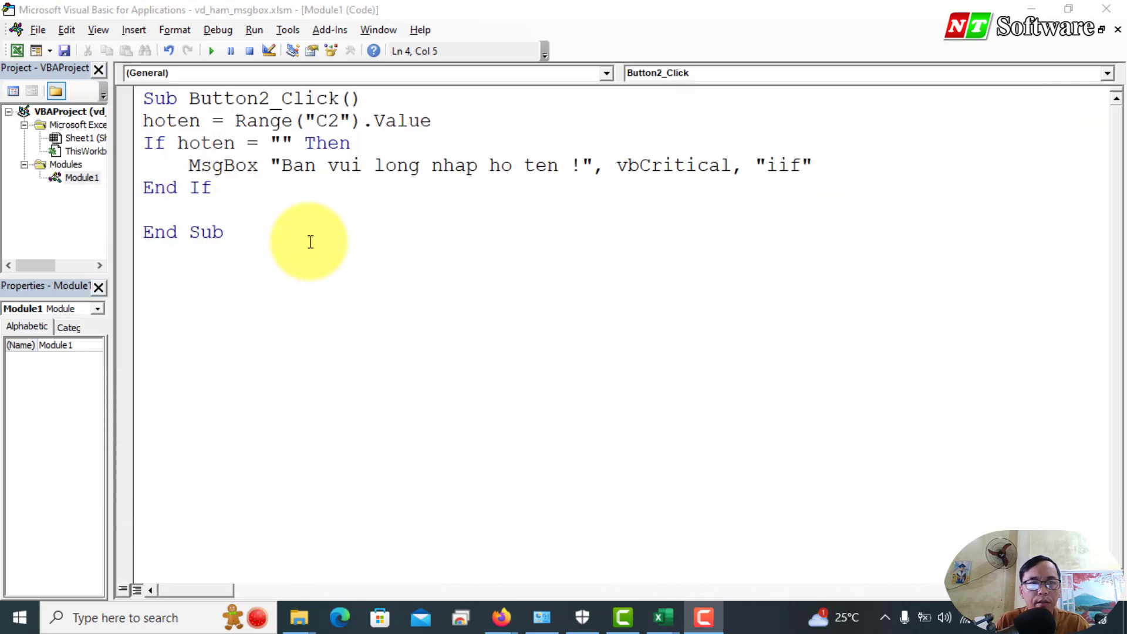
pyautogui.click(667, 623)
pyautogui.click(500, 299)
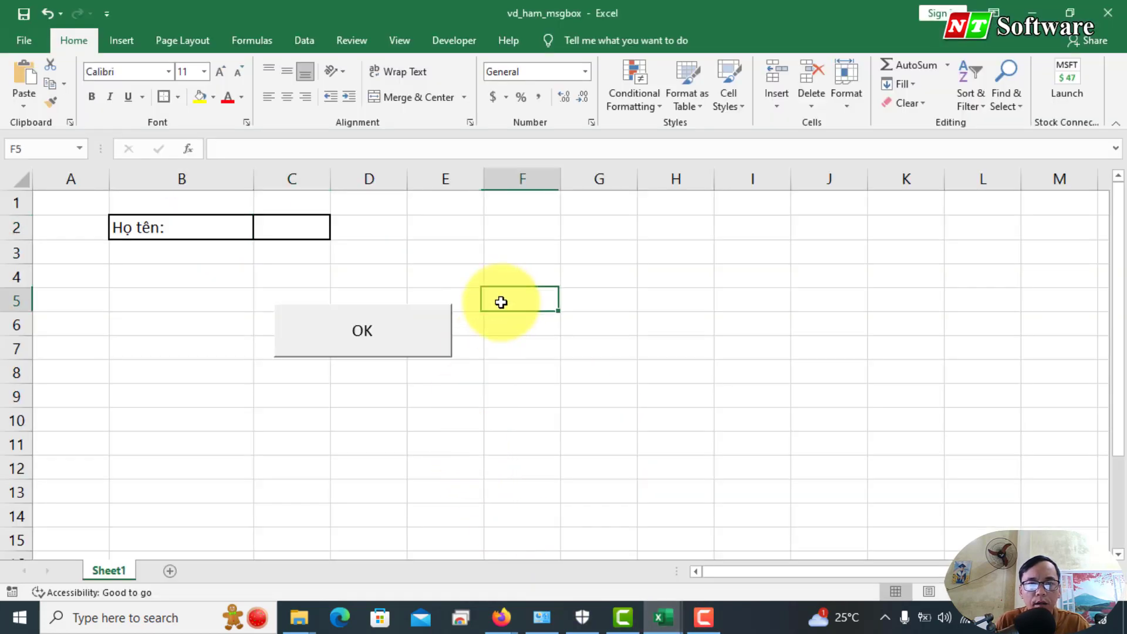
pyautogui.click(303, 234)
pyautogui.write('A')
pyautogui.click(385, 252)
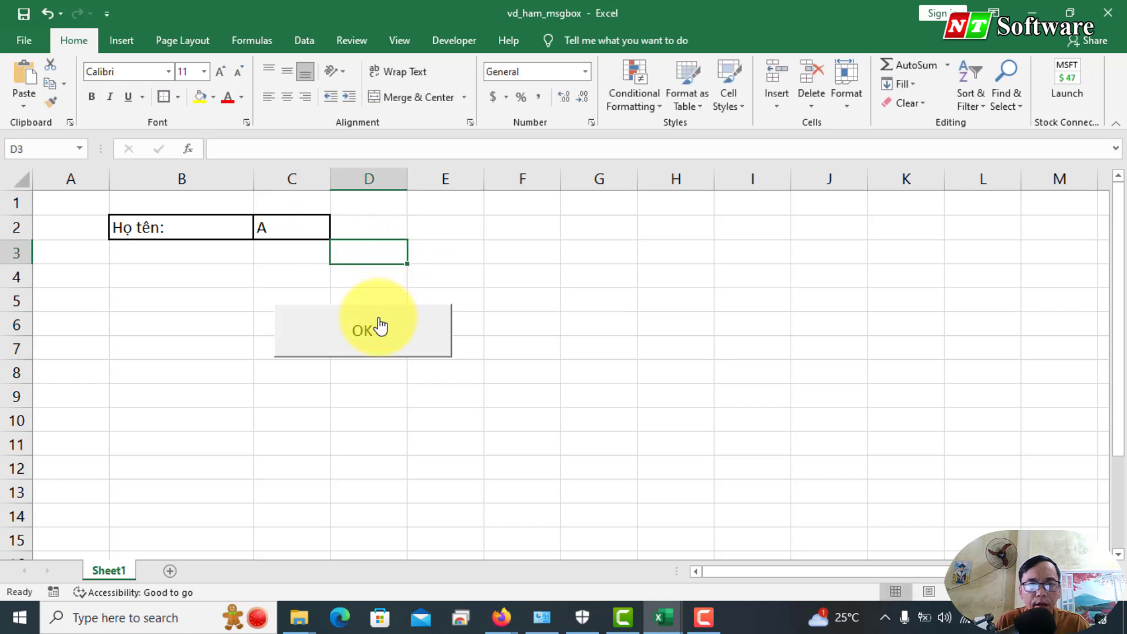
# Clear C2, press OK to raise the critical name warning, and drag it aside
pyautogui.click(282, 232)
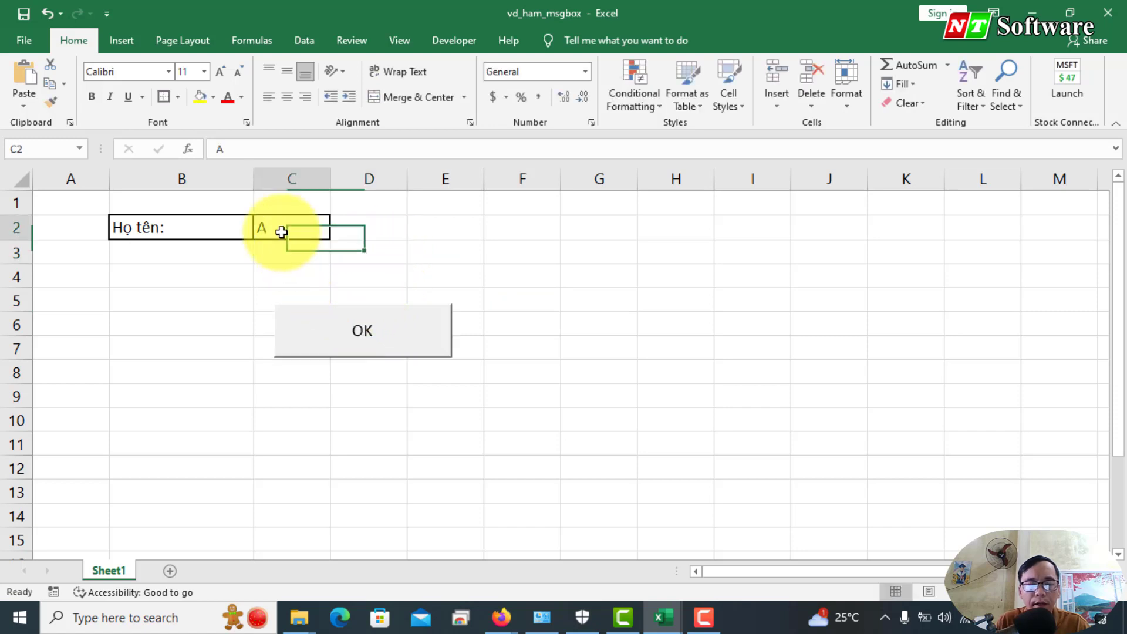
pyautogui.press('Delete')
pyautogui.click(232, 253)
pyautogui.click(360, 335)
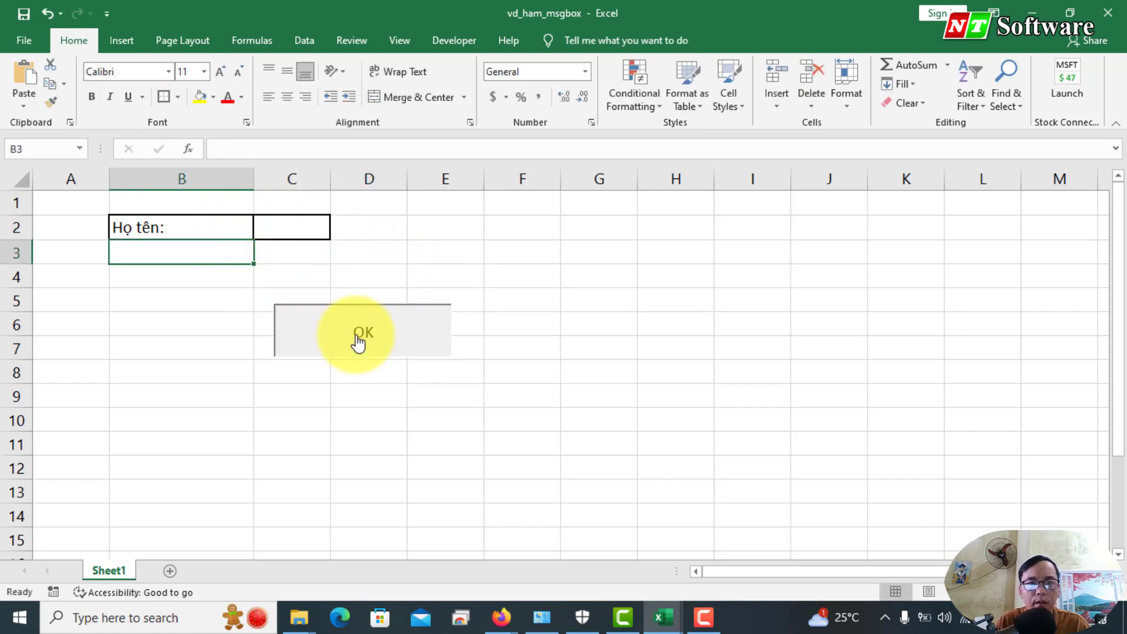
pyautogui.moveTo(534, 273); pyautogui.dragTo(596, 220)
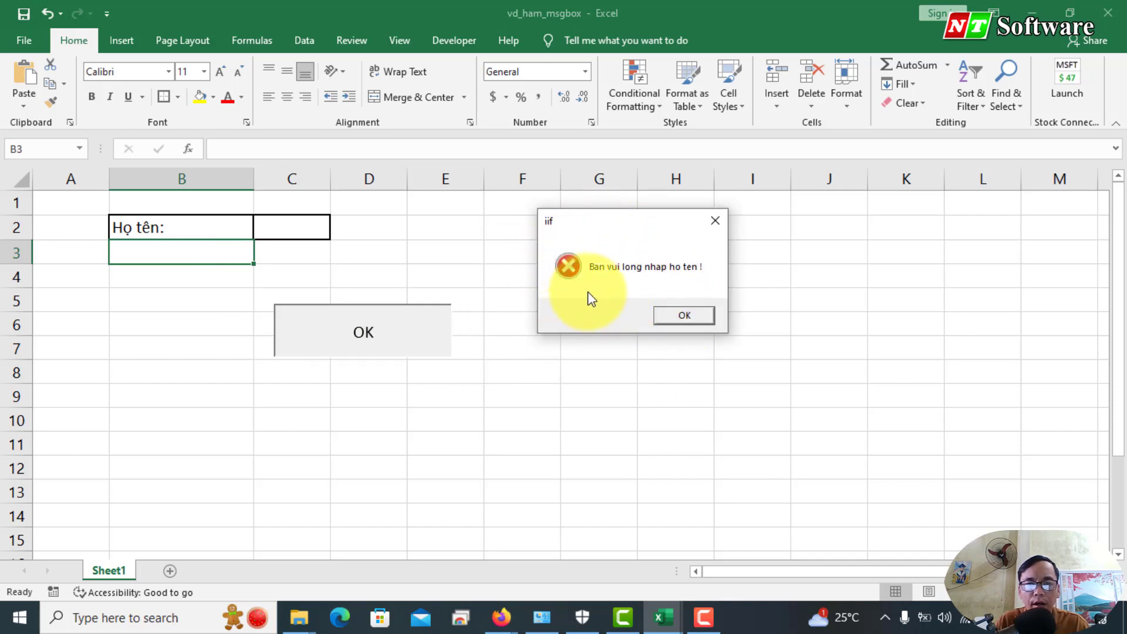
# Copy the vbExclamation MsgBox example line from the tutorial into the macro
pyautogui.hotkey('alt', 'Tab')
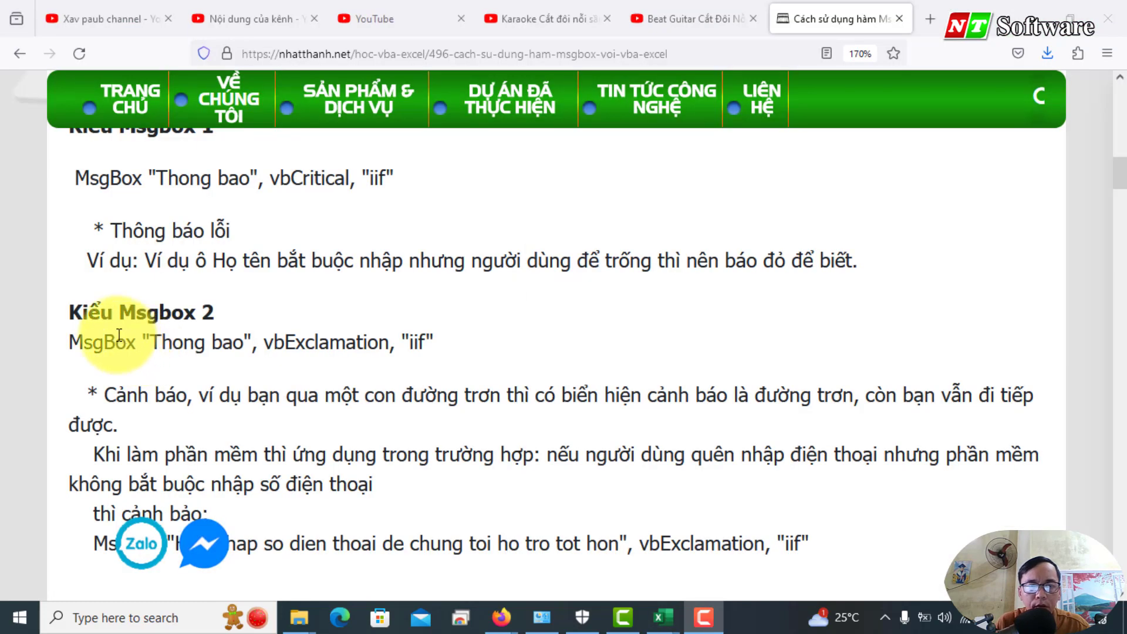
pyautogui.moveTo(70, 342); pyautogui.dragTo(86, 342)
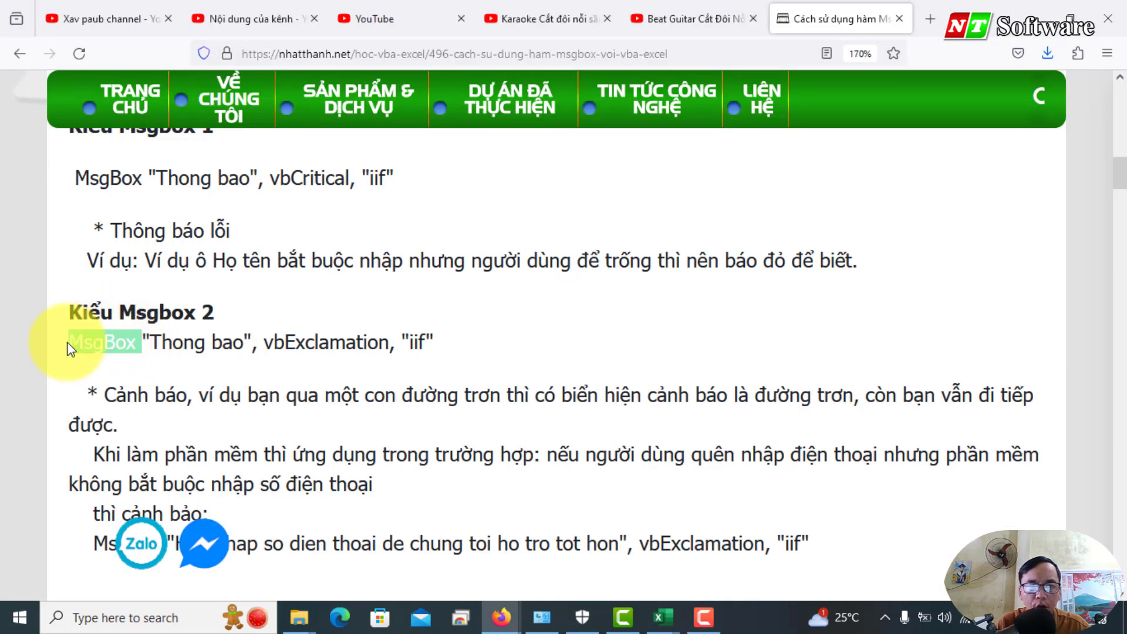
pyautogui.tripleClick(88, 341)
pyautogui.rightClick(95, 338)
pyautogui.click(119, 348)
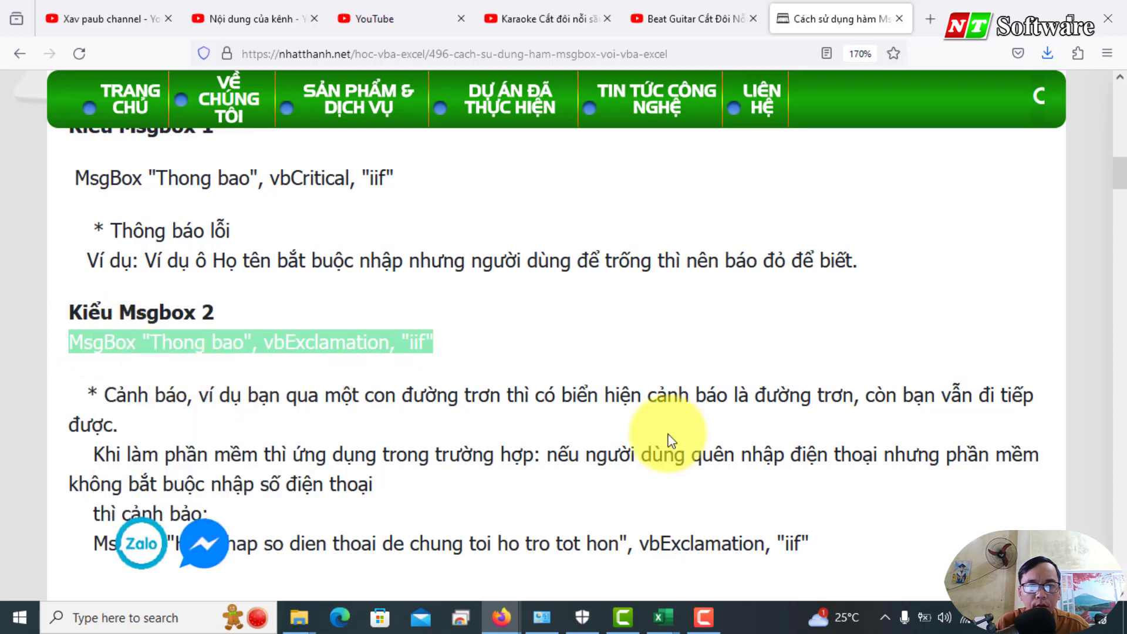
pyautogui.hotkey('alt', 'Tab')
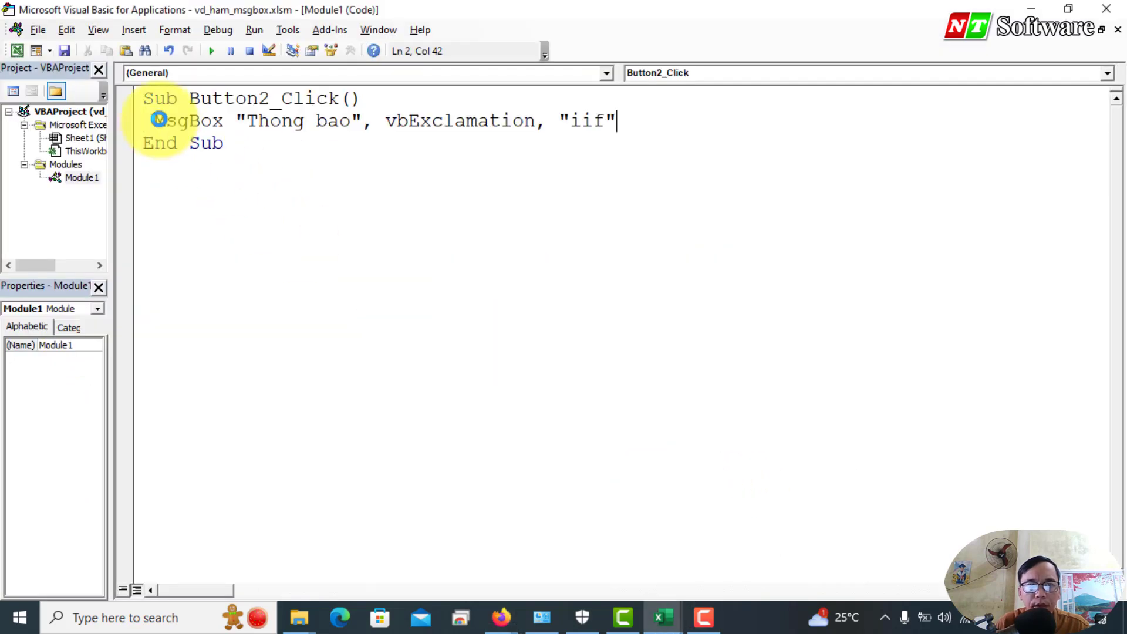
pyautogui.moveTo(663, 618)
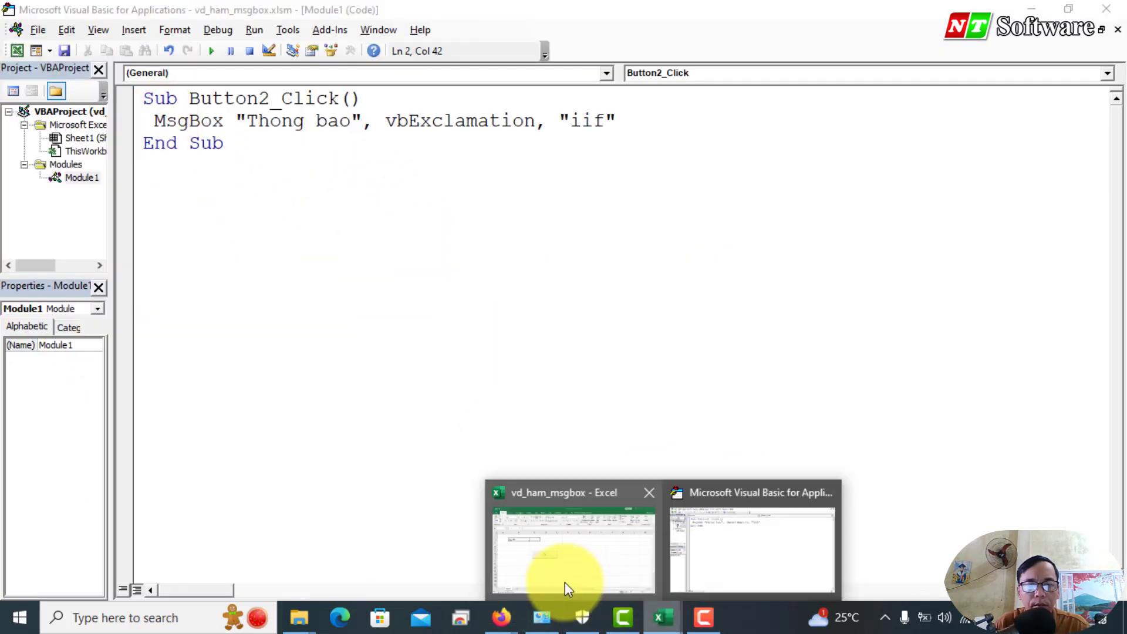
# Press OK in Excel to show the warning-style "Thong bao" message
pyautogui.click(564, 583)
pyautogui.click(327, 339)
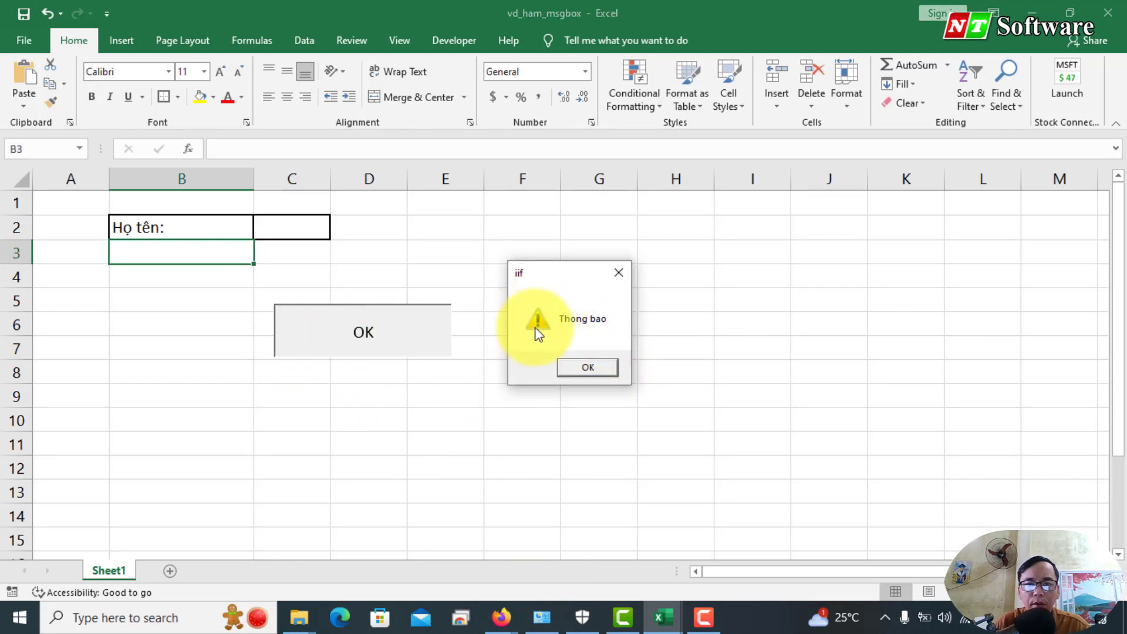
pyautogui.hotkey('alt', 'Tab')
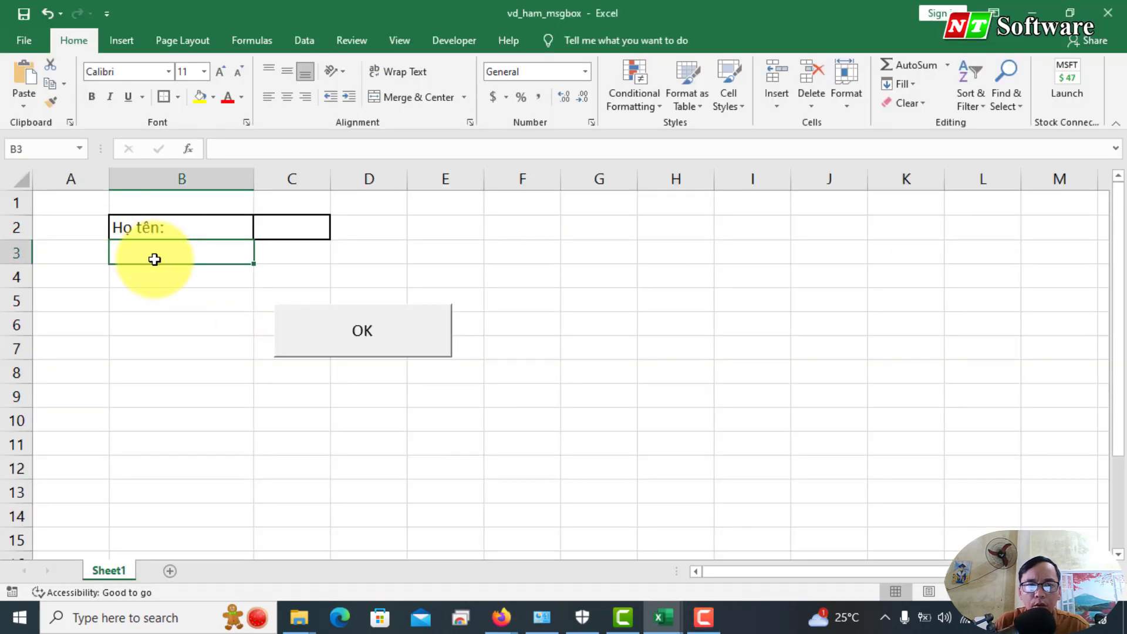
# Label B3 "Điện thoại", widen column C, and add thin borders around B3:C3
pyautogui.write('Điện thoại')
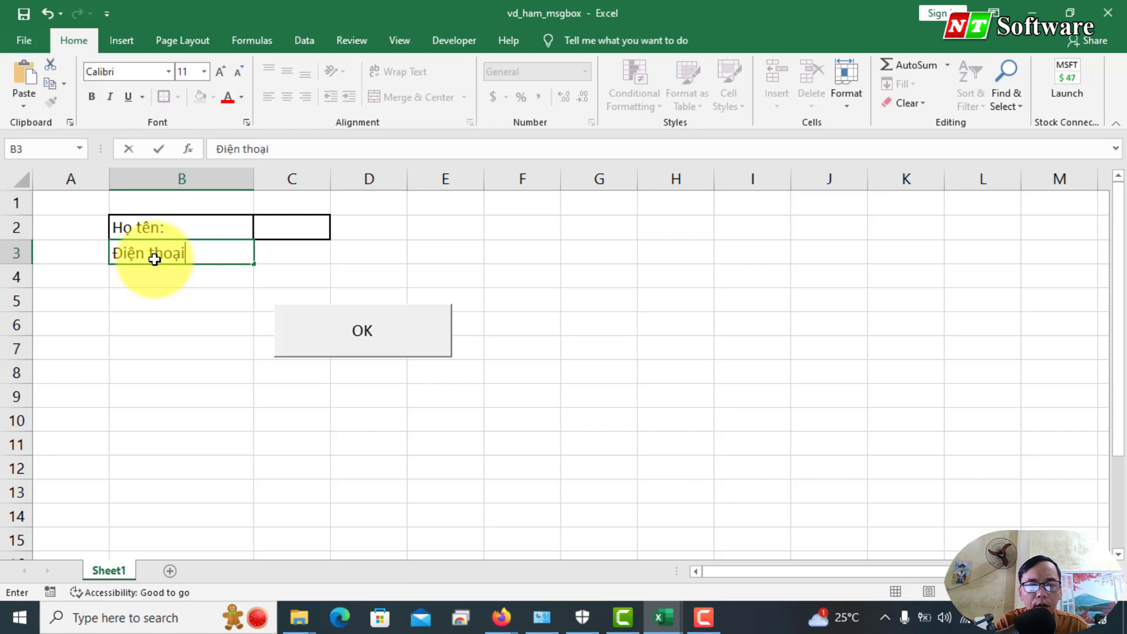
pyautogui.press('Tab')
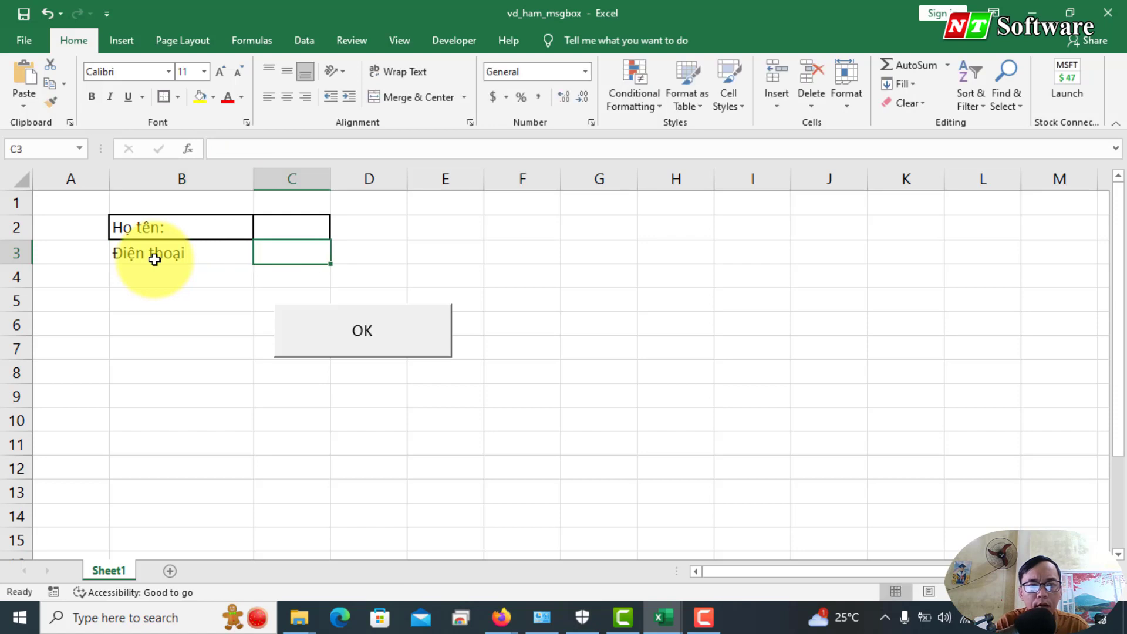
pyautogui.moveTo(155, 259); pyautogui.dragTo(269, 259)
pyautogui.click(164, 96)
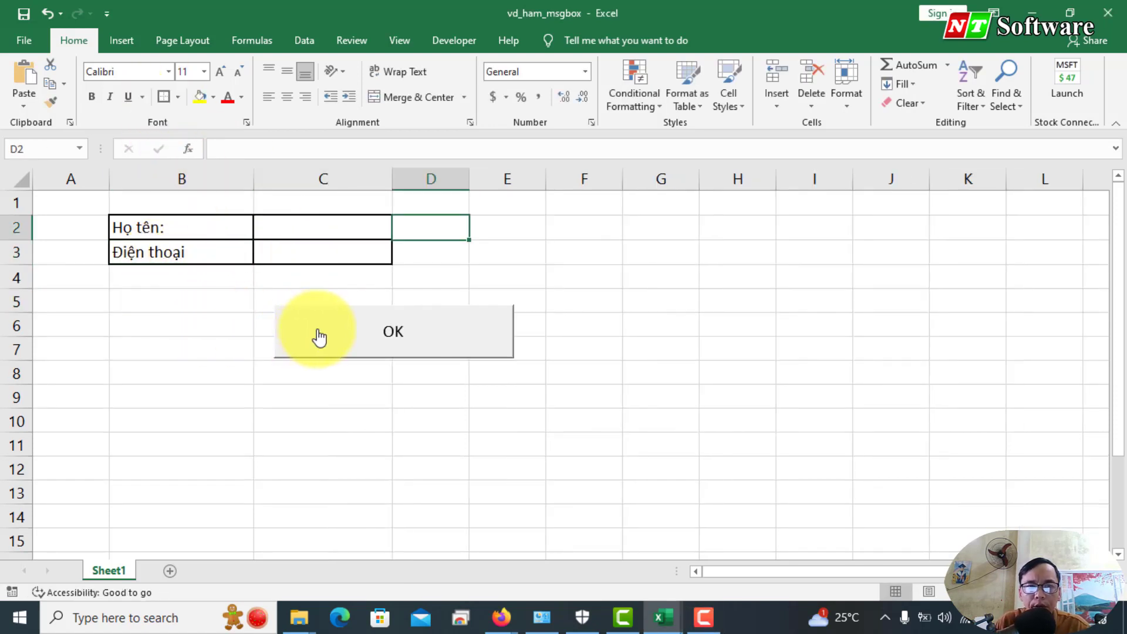
pyautogui.click(314, 253)
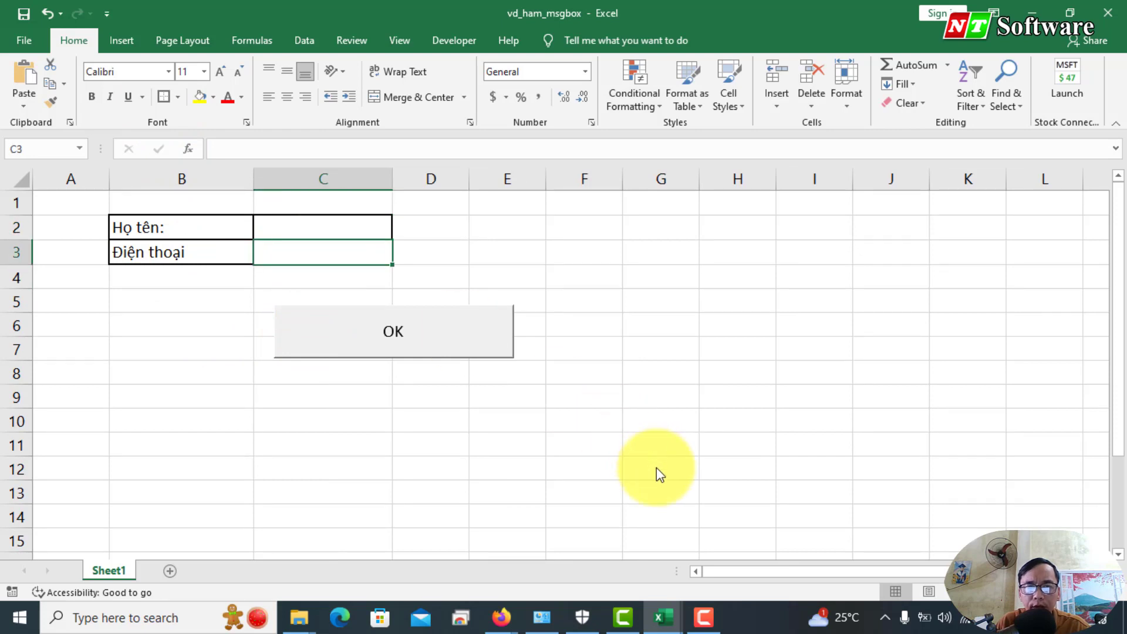
pyautogui.click(323, 250)
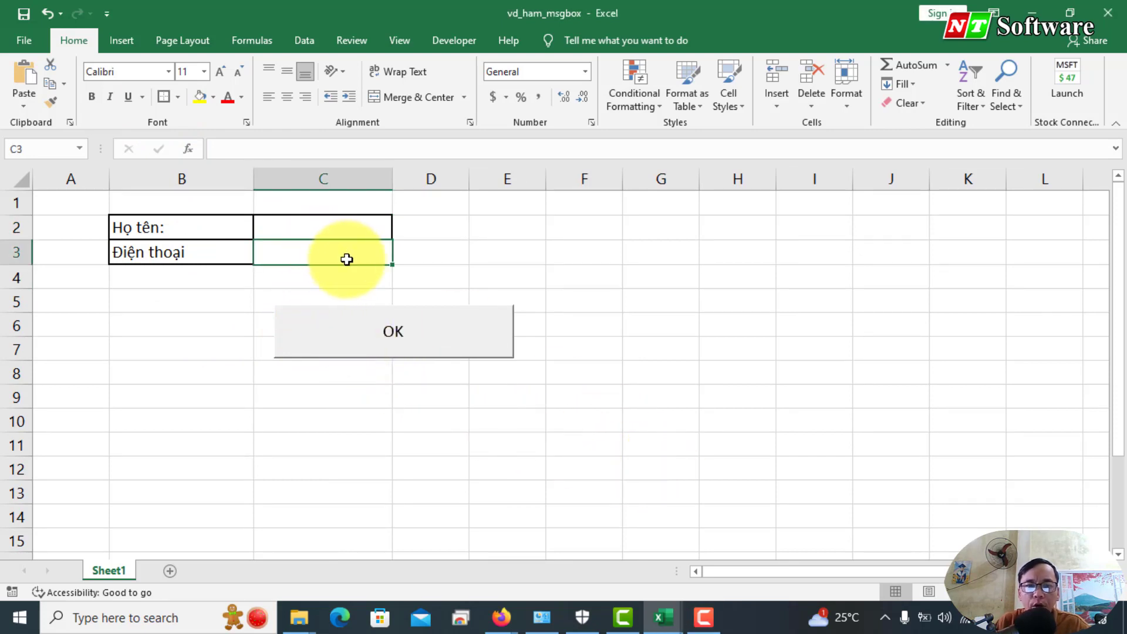
# Review the macro's dienthoai empty check and its vbExclamation phone-number prompt
pyautogui.click(663, 616)
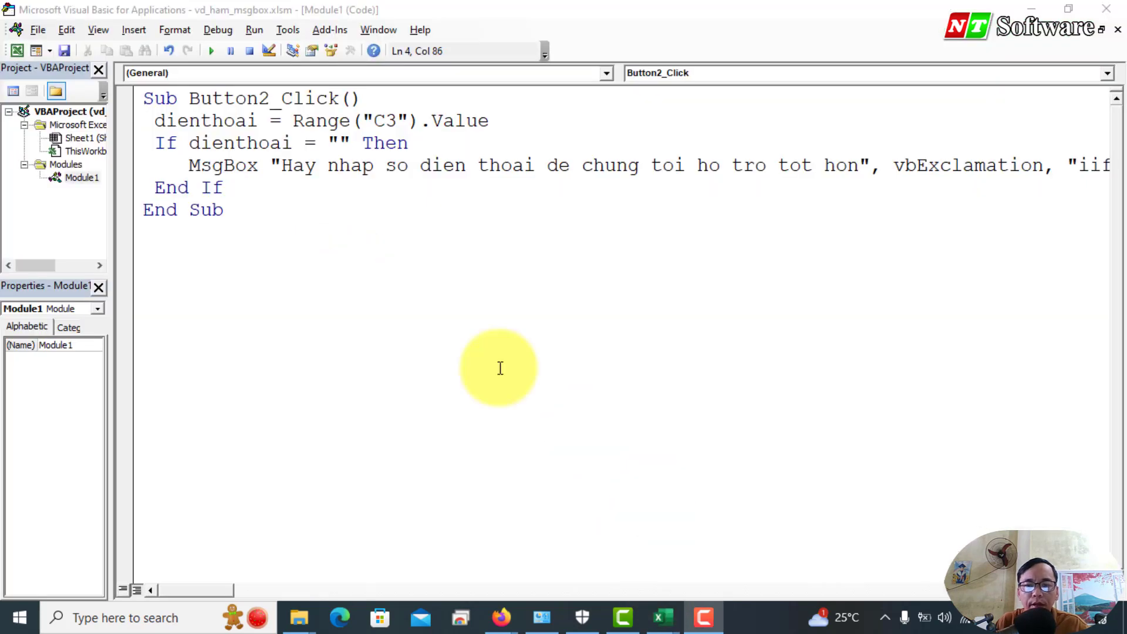
pyautogui.click(237, 160)
pyautogui.doubleClick(240, 142)
pyautogui.doubleClick(339, 143)
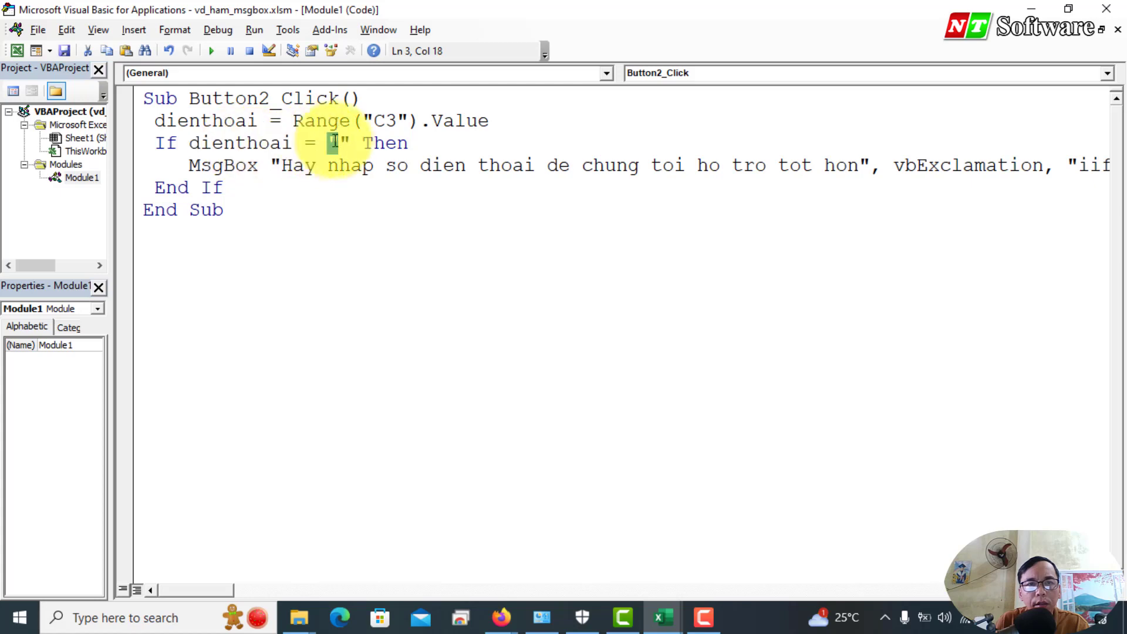
pyautogui.moveTo(282, 165); pyautogui.dragTo(843, 167)
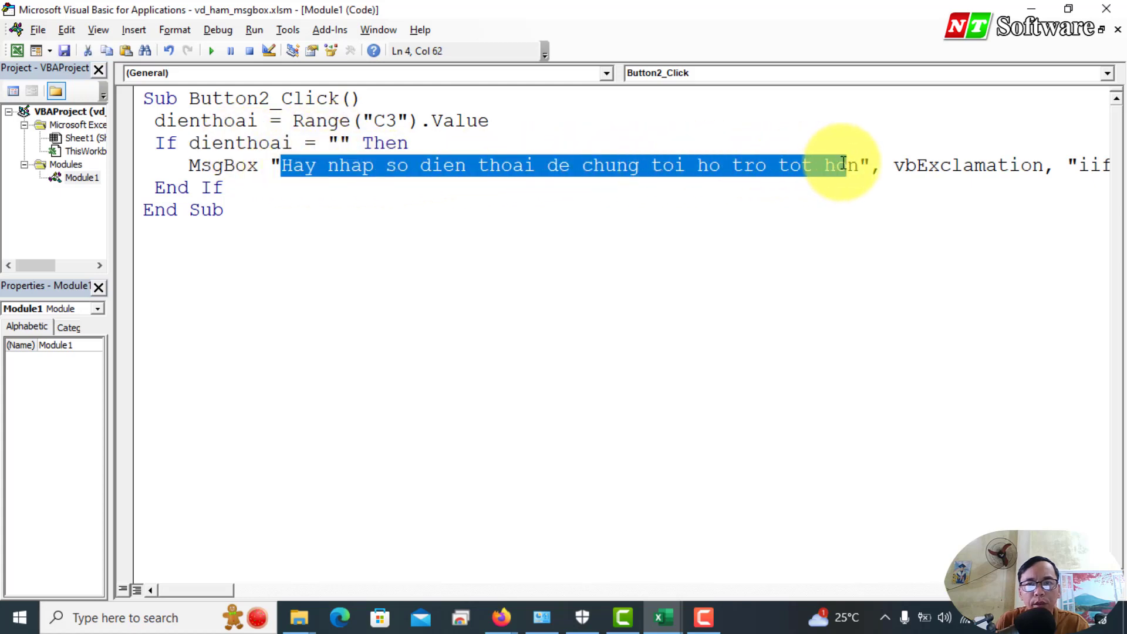
pyautogui.doubleClick(913, 165)
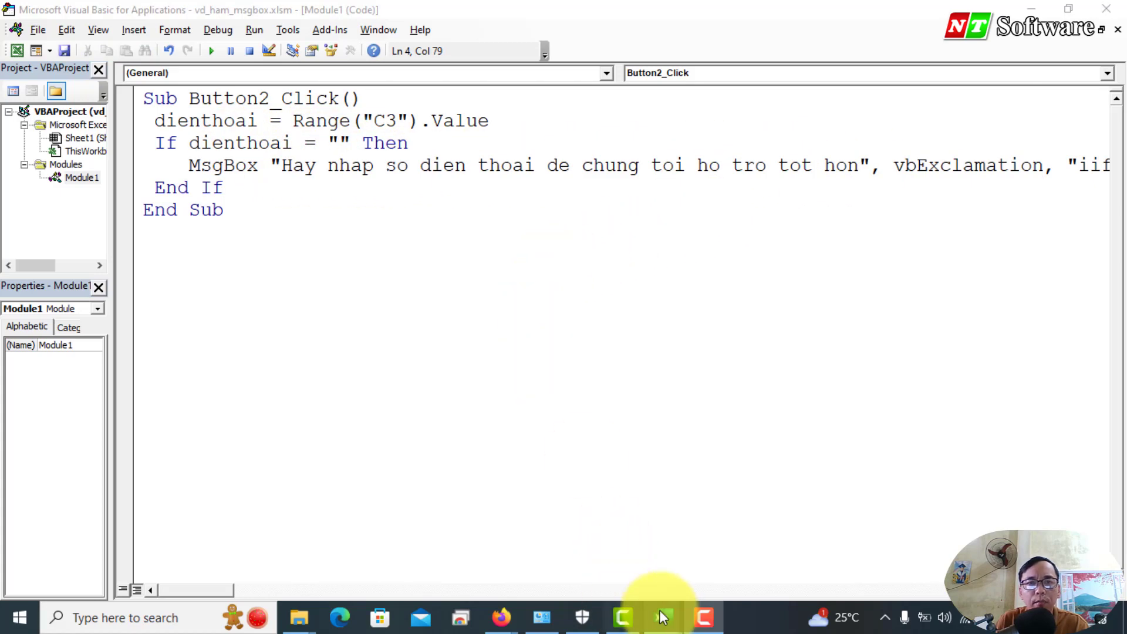
# Press OK with C3 empty and close the phone-number warning
pyautogui.moveTo(662, 618)
pyautogui.click(616, 583)
pyautogui.click(207, 326)
pyautogui.click(286, 249)
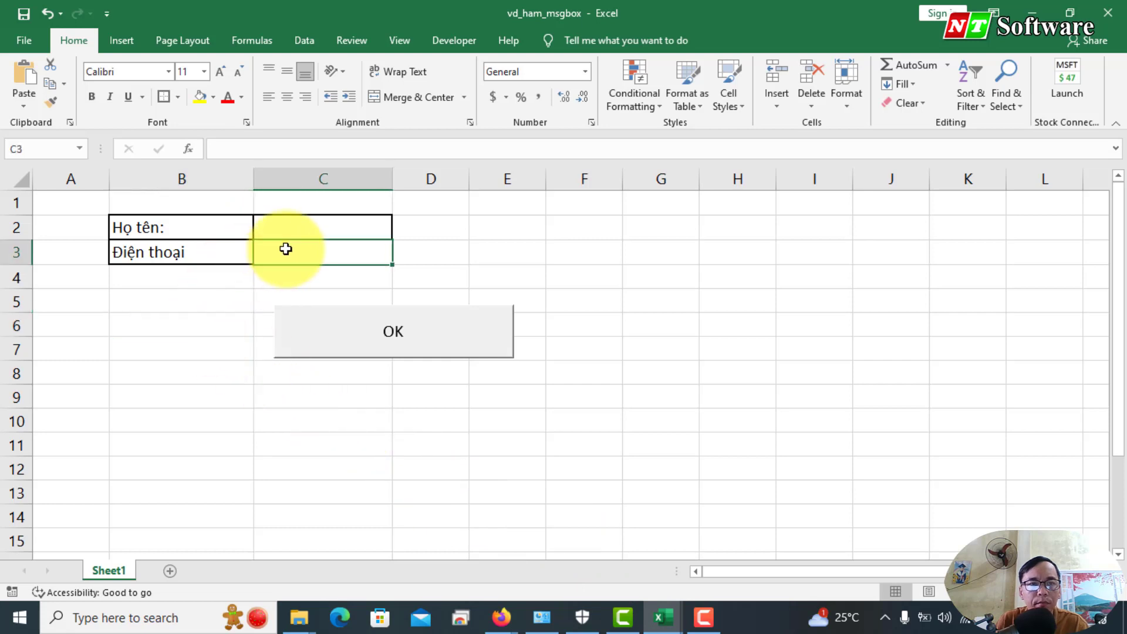
pyautogui.click(388, 337)
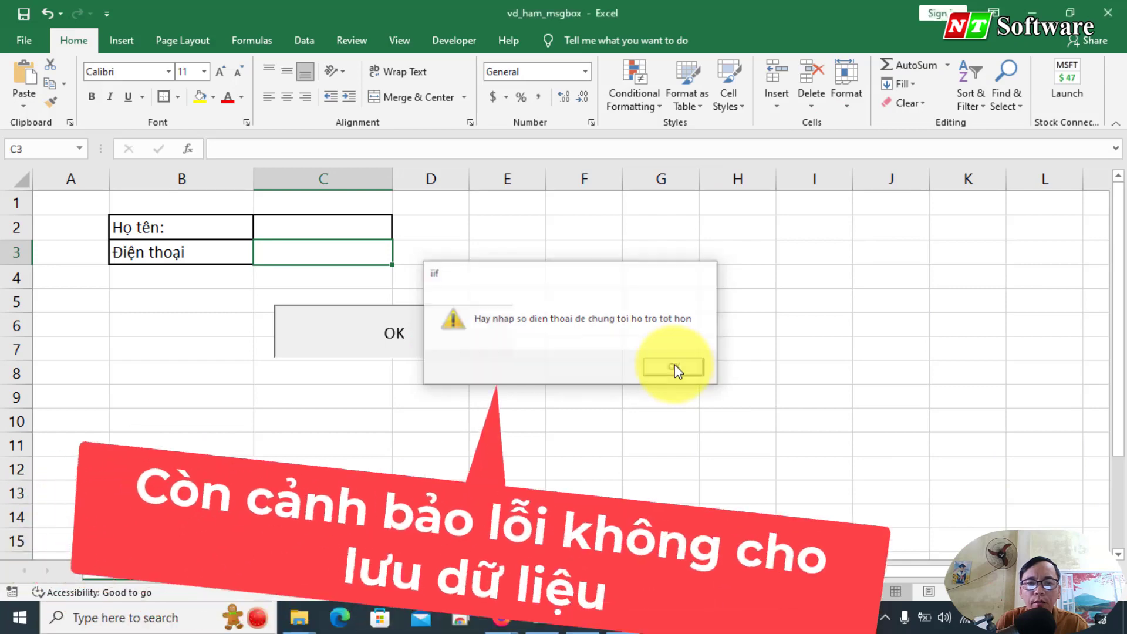
pyautogui.click(675, 368)
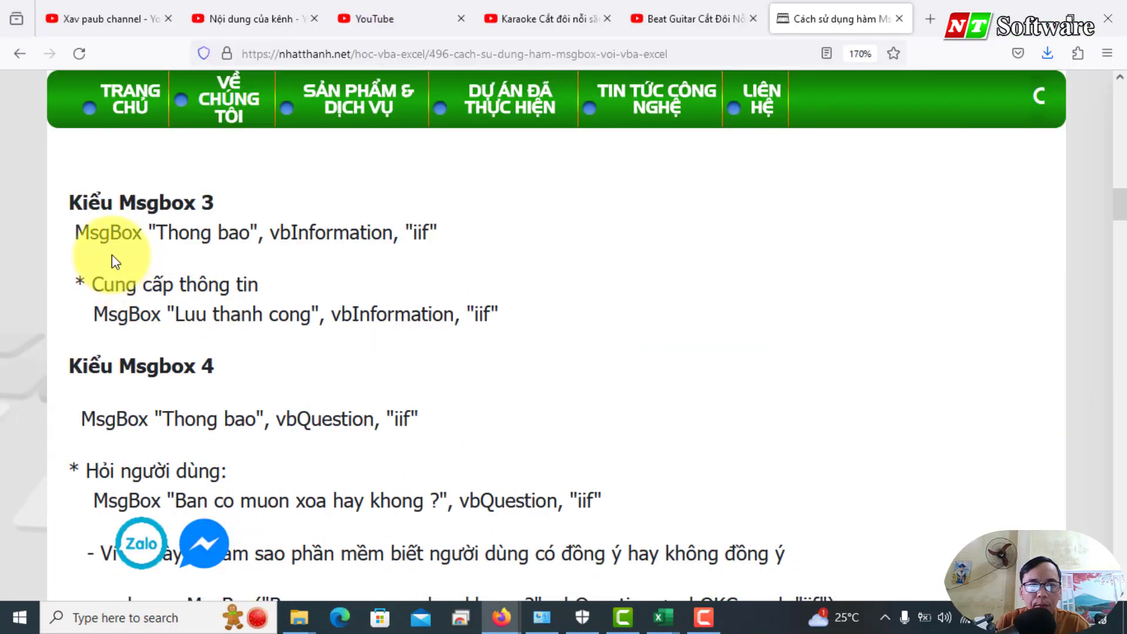
# Replace the phone-check code with the vbInformation "Thong bao" line and test it
pyautogui.moveTo(73, 233); pyautogui.dragTo(491, 238)
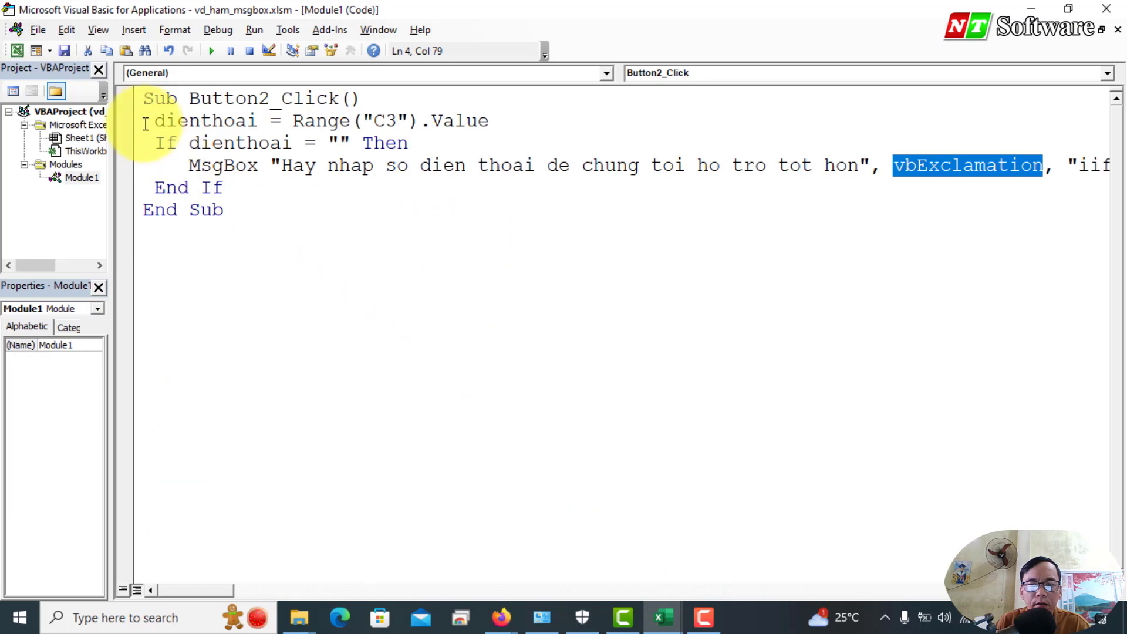
pyautogui.moveTo(145, 120); pyautogui.dragTo(251, 188)
pyautogui.write('MsgBox "Thong bao", vbInformation, "iif"')
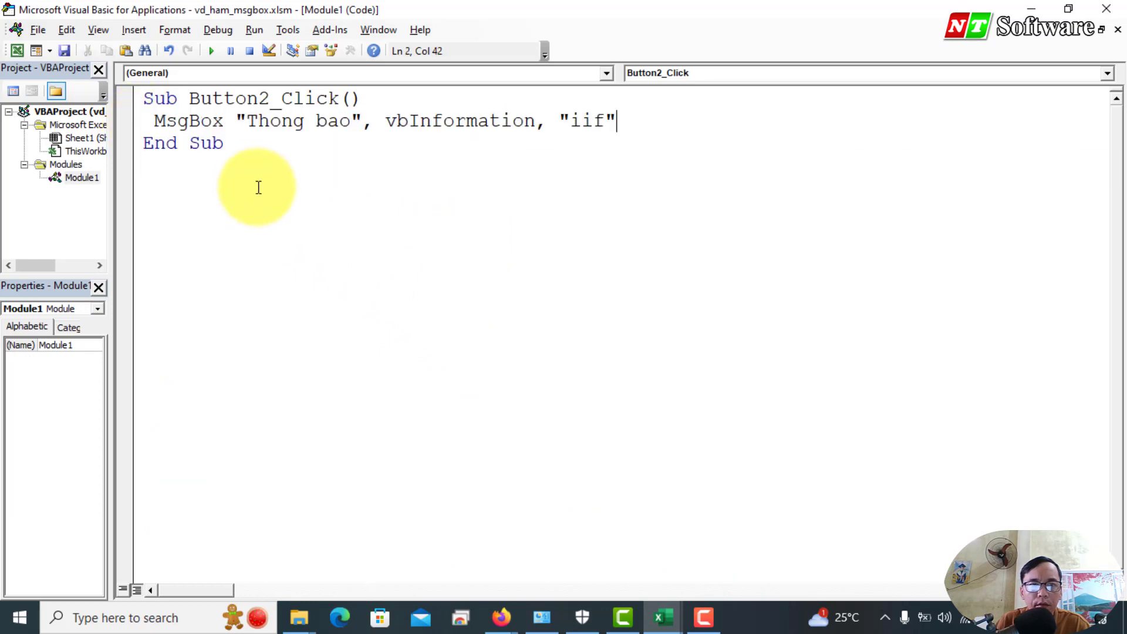
pyautogui.moveTo(664, 617)
pyautogui.click(581, 573)
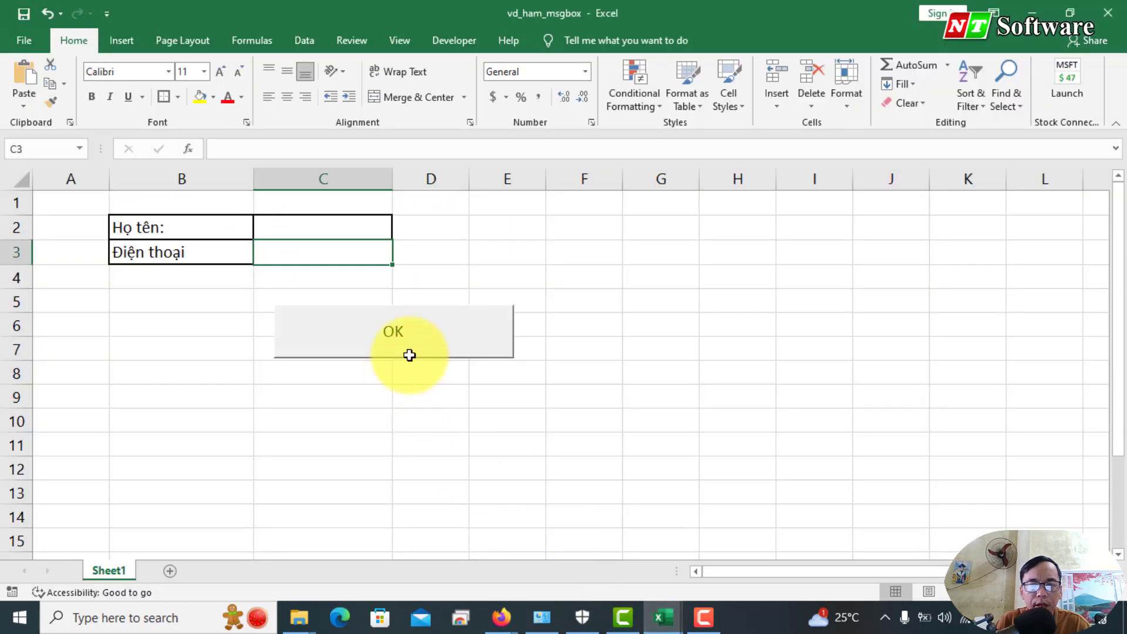
pyautogui.click(411, 349)
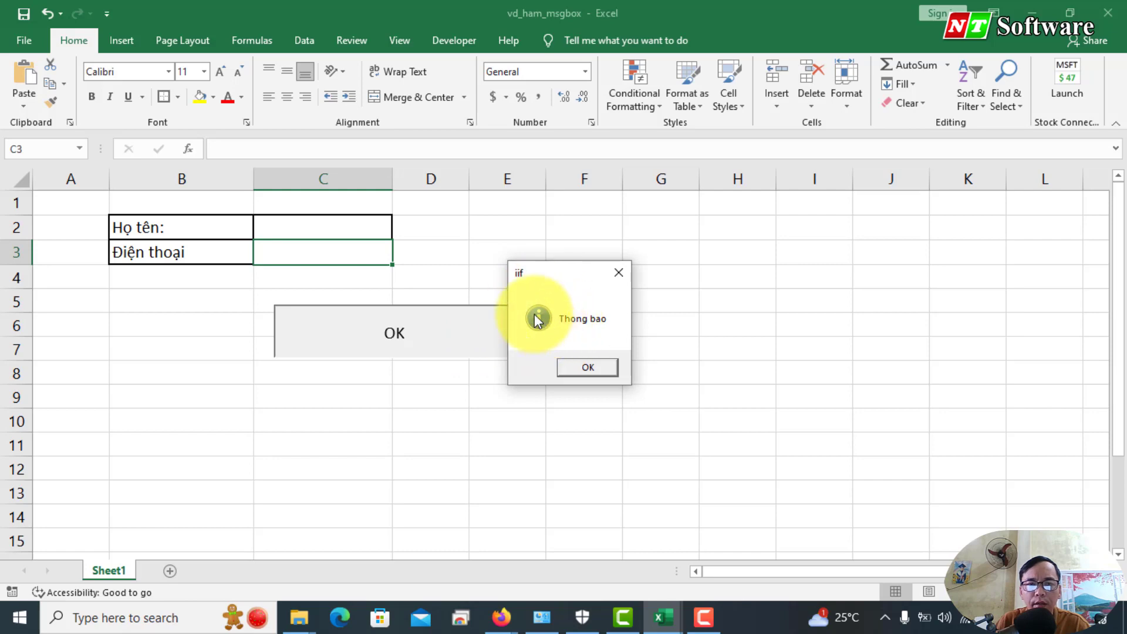
pyautogui.click(605, 365)
pyautogui.moveTo(500, 617)
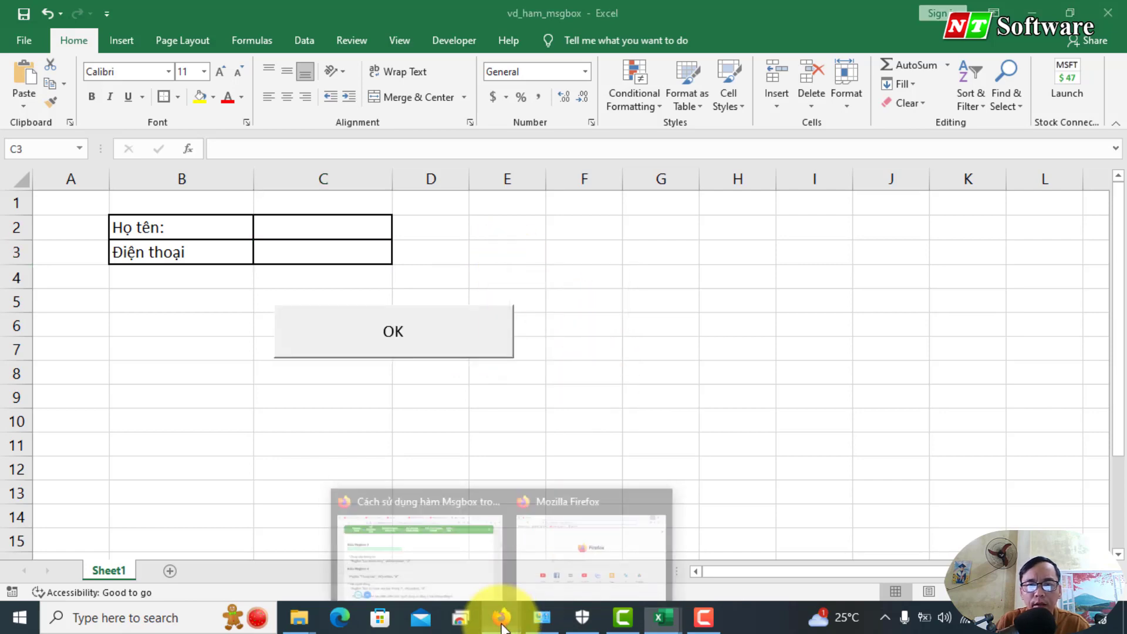
# Paste the tutorial's "Luu thanh cong" information line over the macro's MsgBox line
pyautogui.click(411, 516)
pyautogui.moveTo(176, 314); pyautogui.dragTo(301, 314)
pyautogui.tripleClick(302, 314)
pyautogui.doubleClick(302, 314)
pyautogui.tripleClick(302, 314)
pyautogui.hotkey('ctrl', 'c')
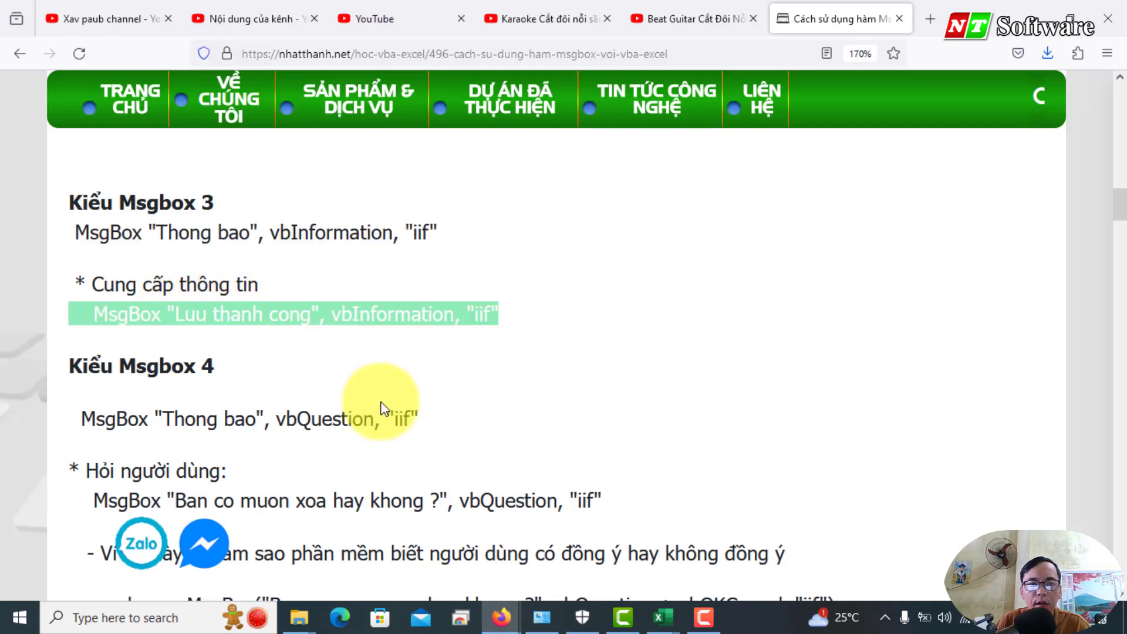
pyautogui.moveTo(664, 617)
pyautogui.click(696, 573)
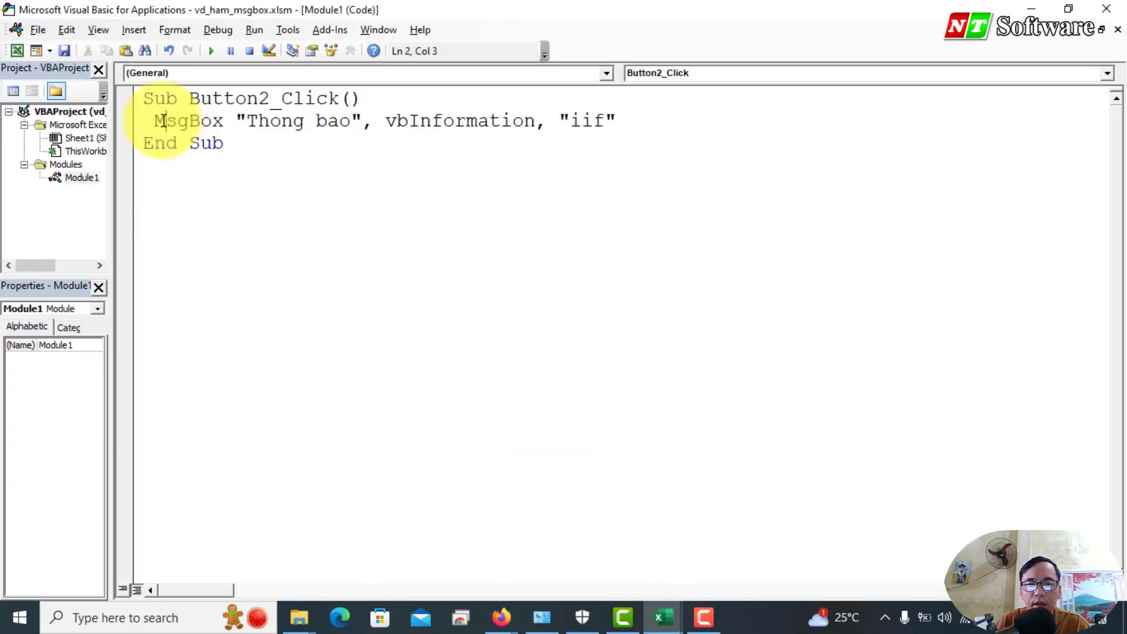
pyautogui.moveTo(144, 120); pyautogui.dragTo(614, 120)
pyautogui.hotkey('ctrl', 'v')
# Press OK in Excel and dismiss the "Luu thanh cong" message
pyautogui.hotkey('alt', 'Tab')
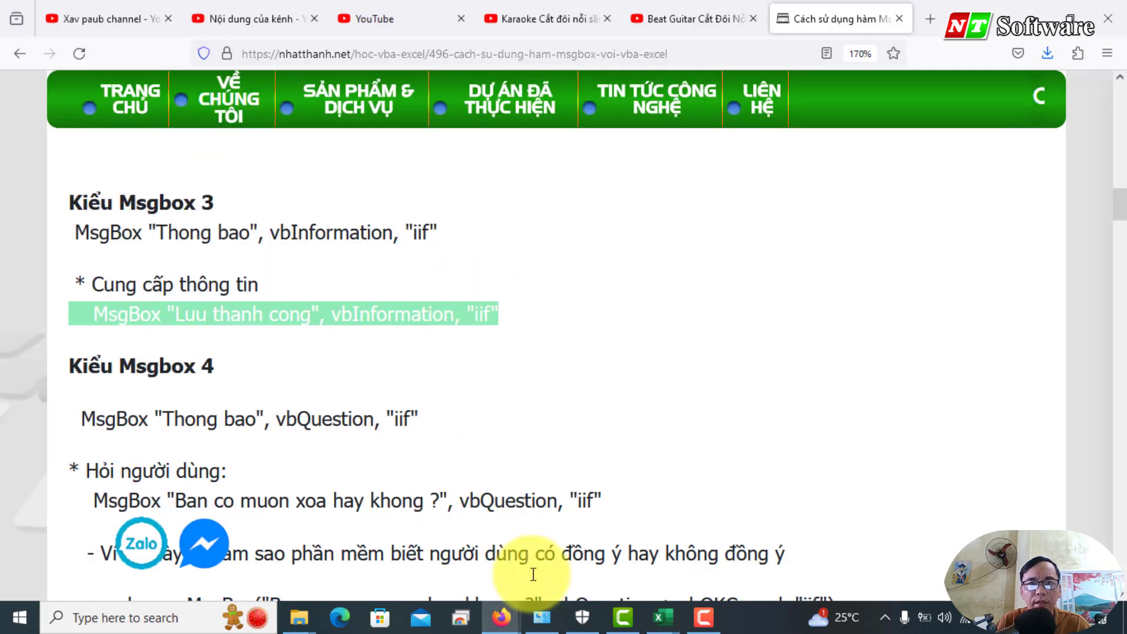
pyautogui.click(664, 618)
pyautogui.click(431, 252)
pyautogui.click(430, 323)
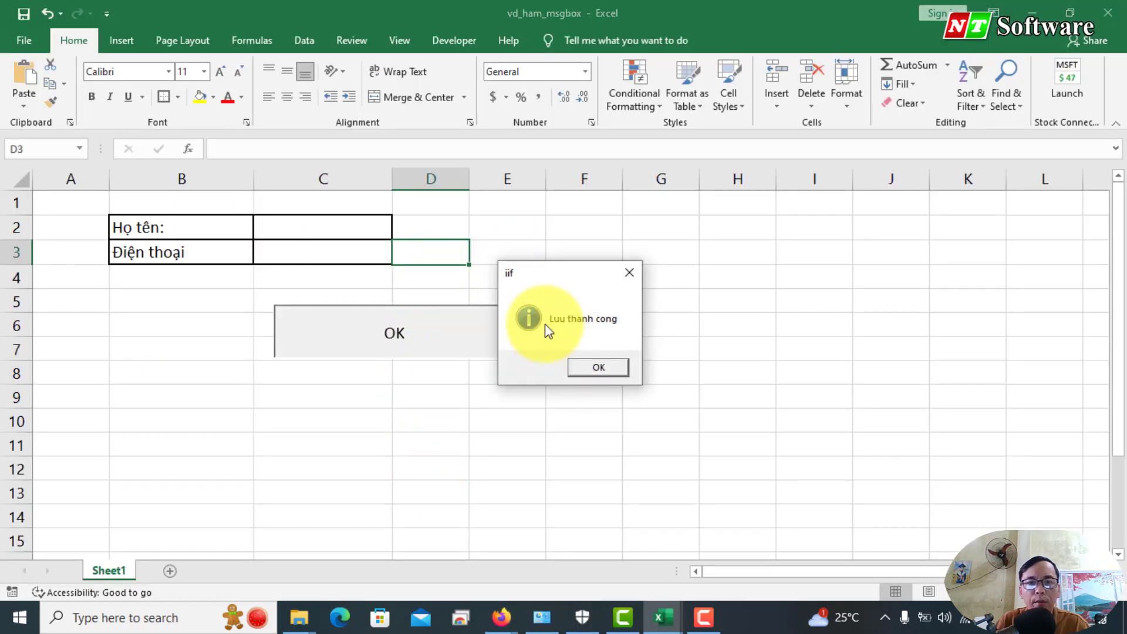
pyautogui.click(597, 368)
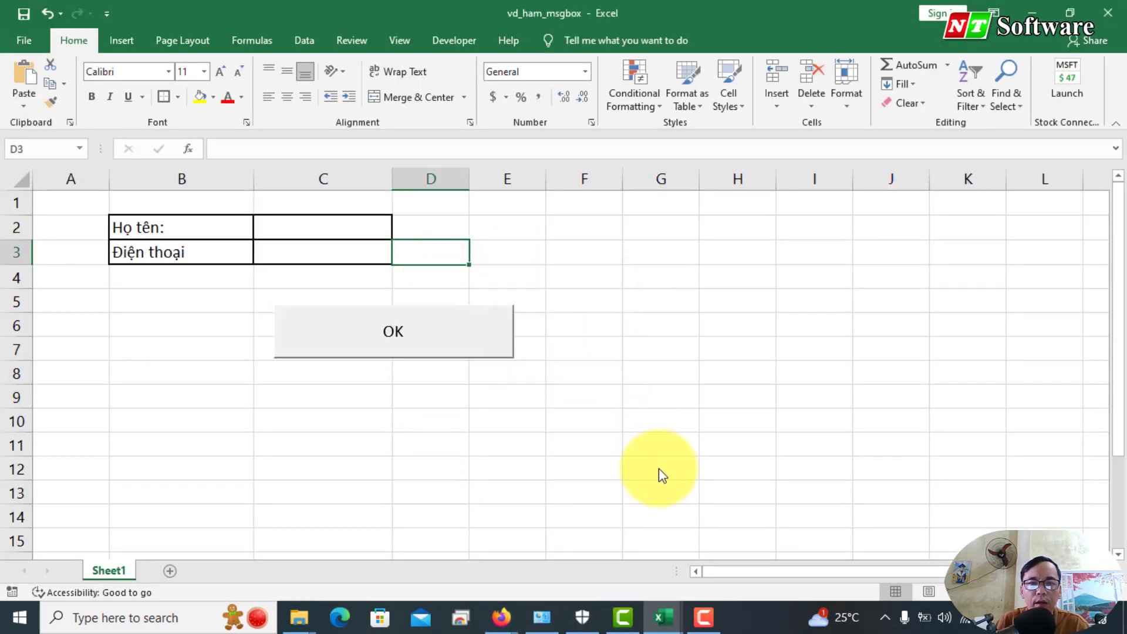
pyautogui.hotkey('alt', 'Tab')
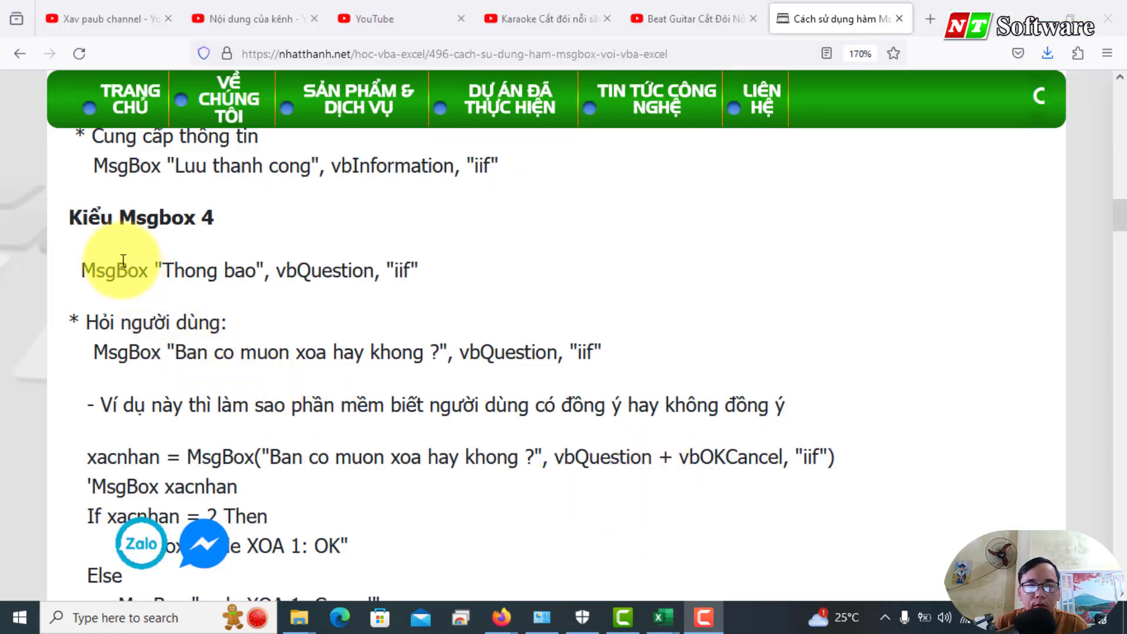
# Paste MsgBox "Thong bao", vbQuestion, "iif" into the macro and run it from the OK button
pyautogui.moveTo(73, 269); pyautogui.dragTo(457, 273)
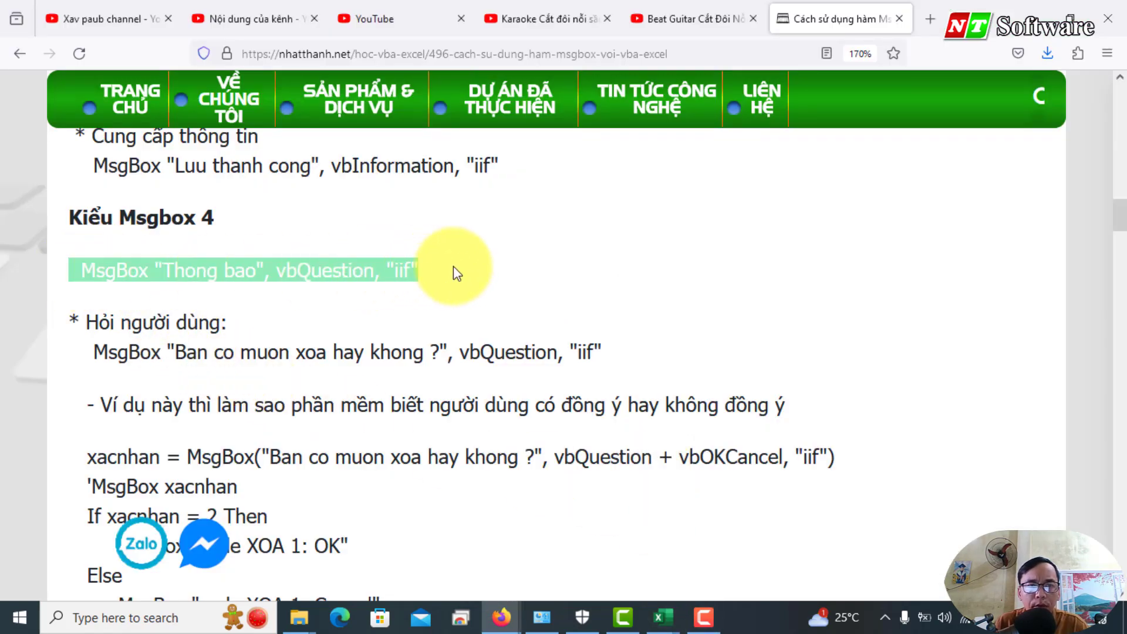
pyautogui.rightClick(375, 260)
pyautogui.click(415, 279)
pyautogui.hotkey('alt', 'Tab')
pyautogui.hotkey('ctrl', 'v')
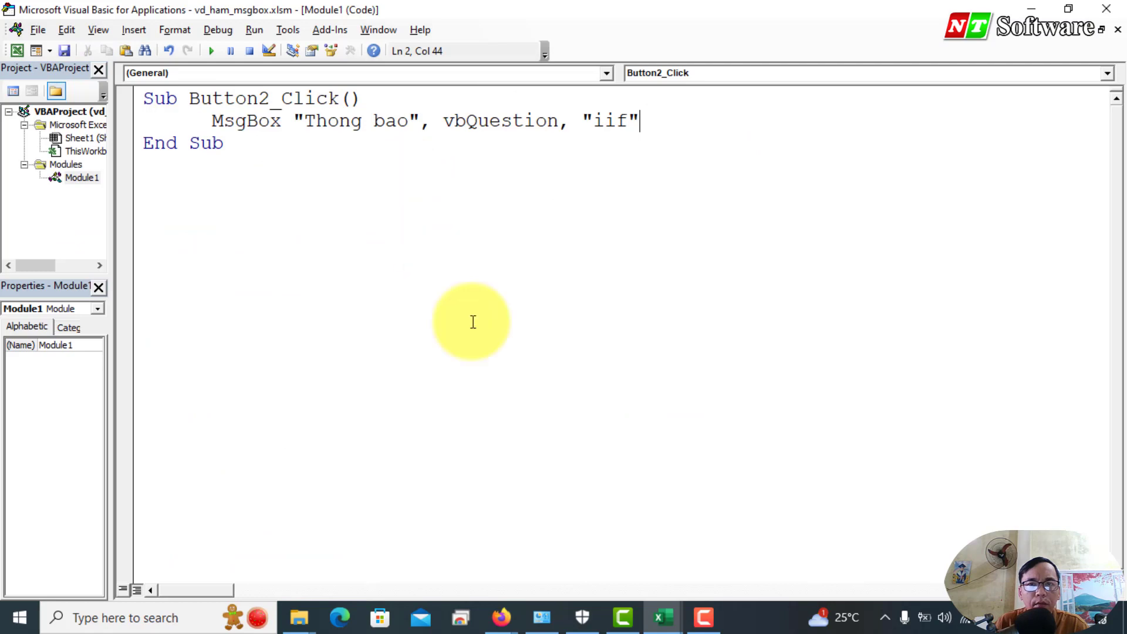
pyautogui.moveTo(662, 618)
pyautogui.click(577, 573)
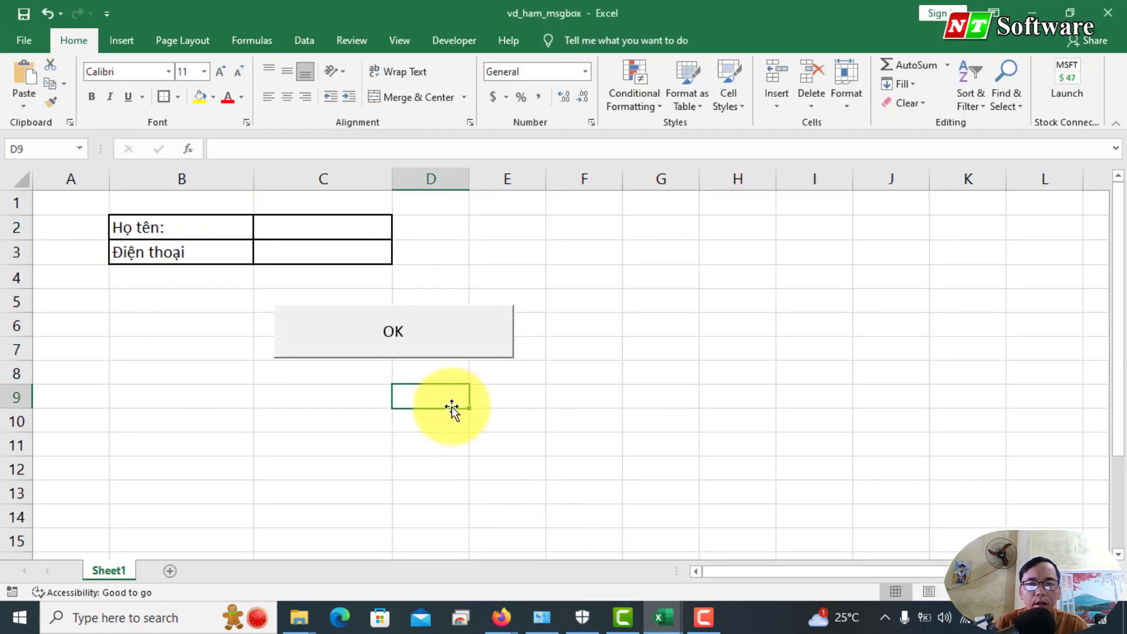
pyautogui.click(428, 347)
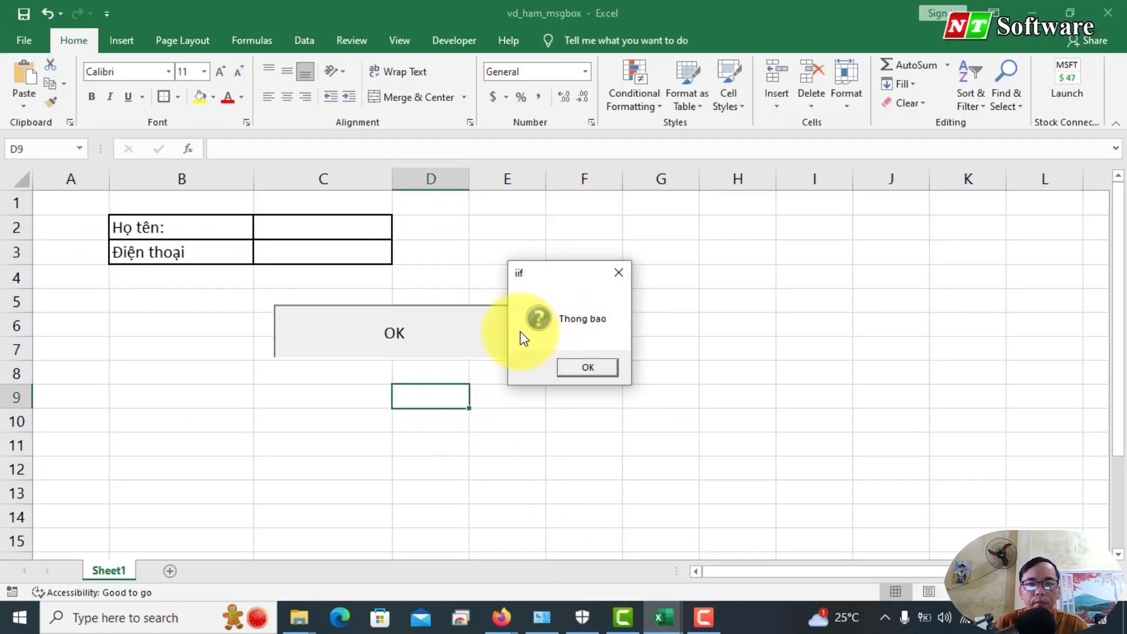
# Dismiss the old question box, rerun the macro and dismiss it again
pyautogui.click(579, 371)
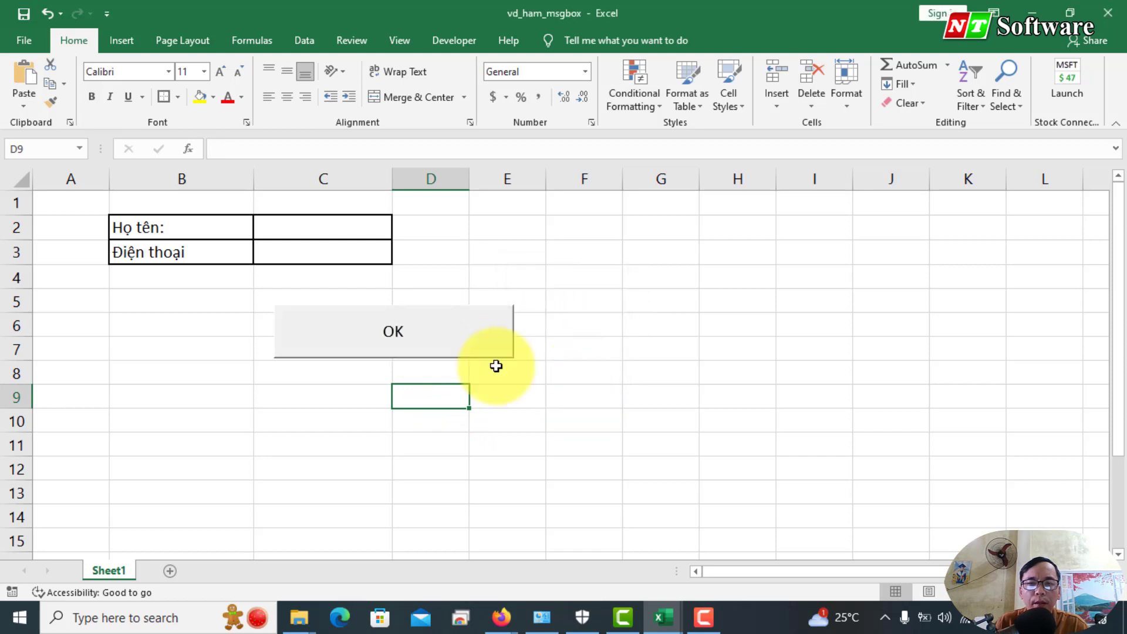
pyautogui.click(421, 334)
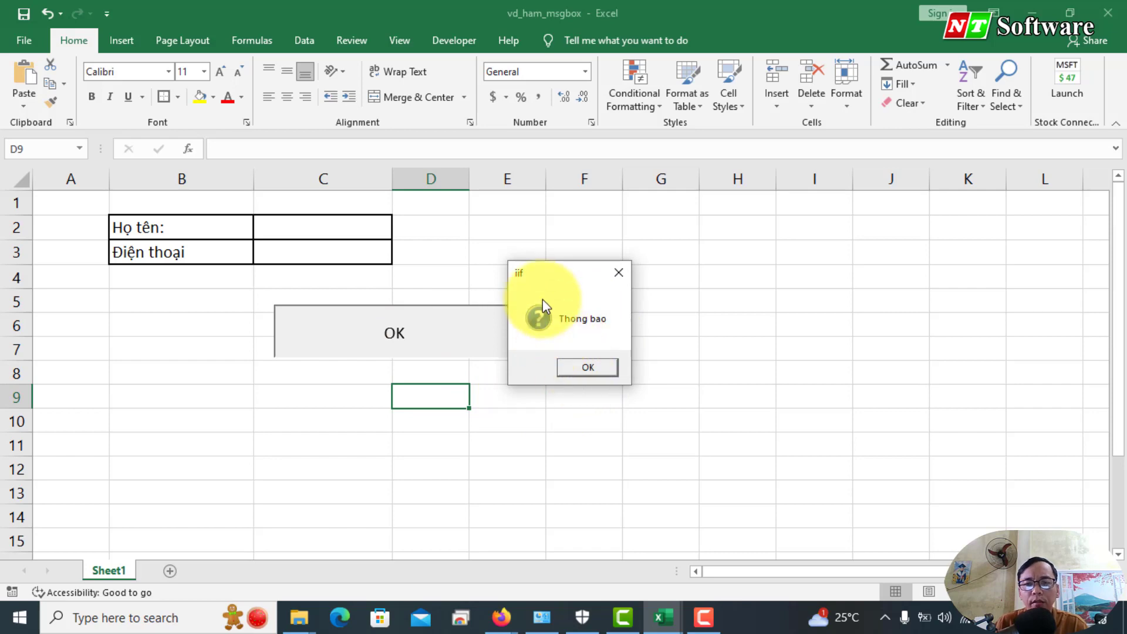
pyautogui.click(576, 369)
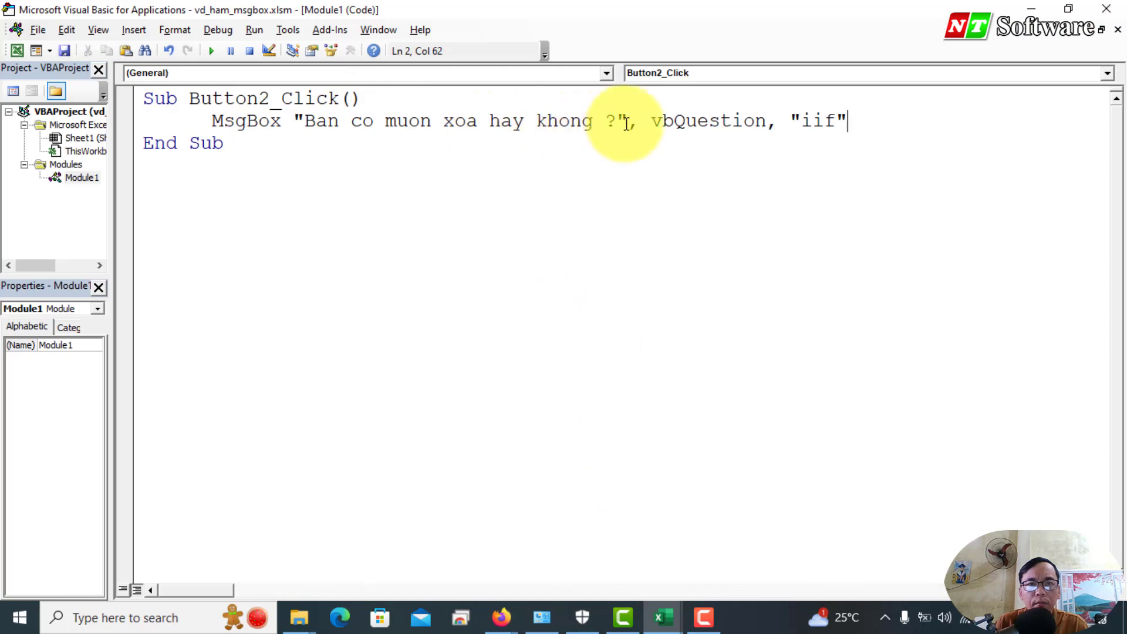
# Run the OK button to show the 'Ban co muon xoa hay khong ?' prompt and move the box higher
pyautogui.click(662, 615)
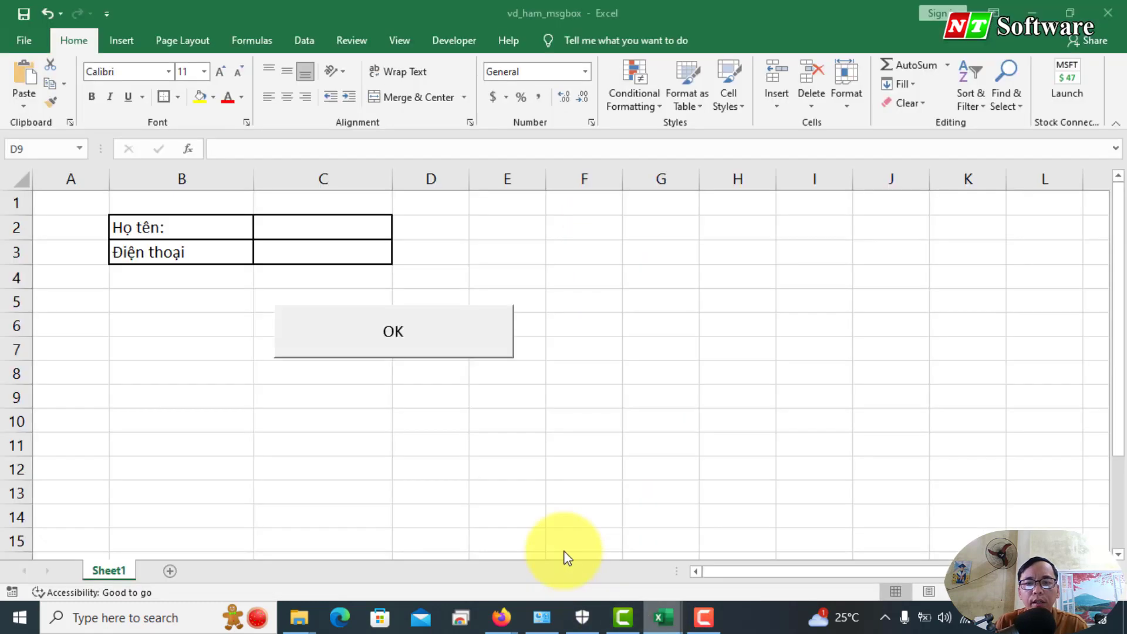
pyautogui.click(417, 347)
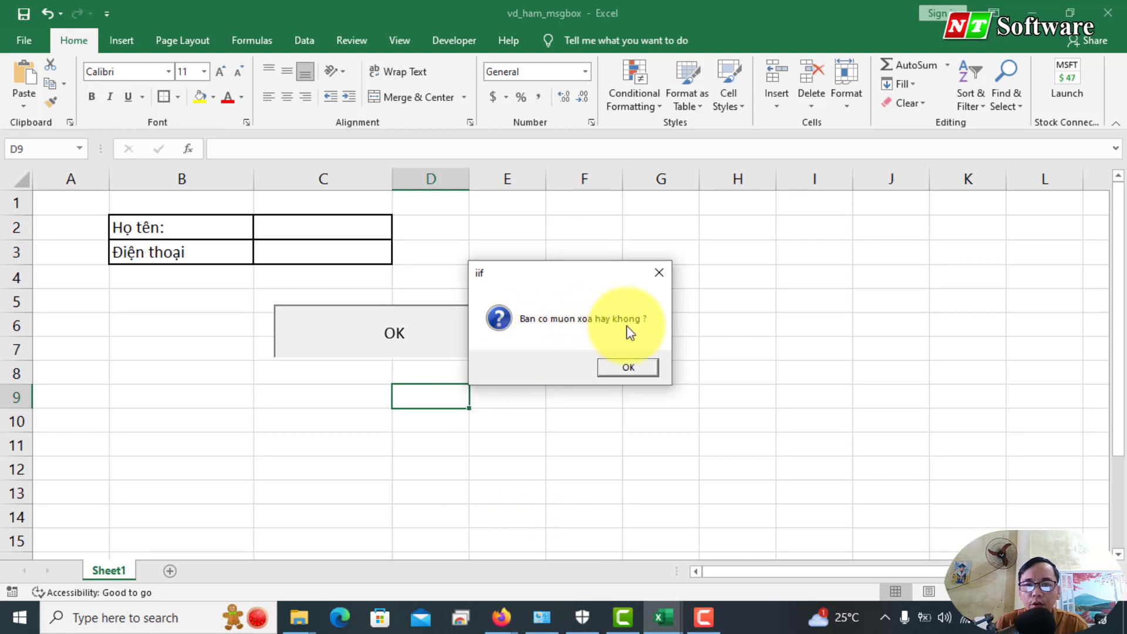
pyautogui.moveTo(583, 280); pyautogui.dragTo(575, 234)
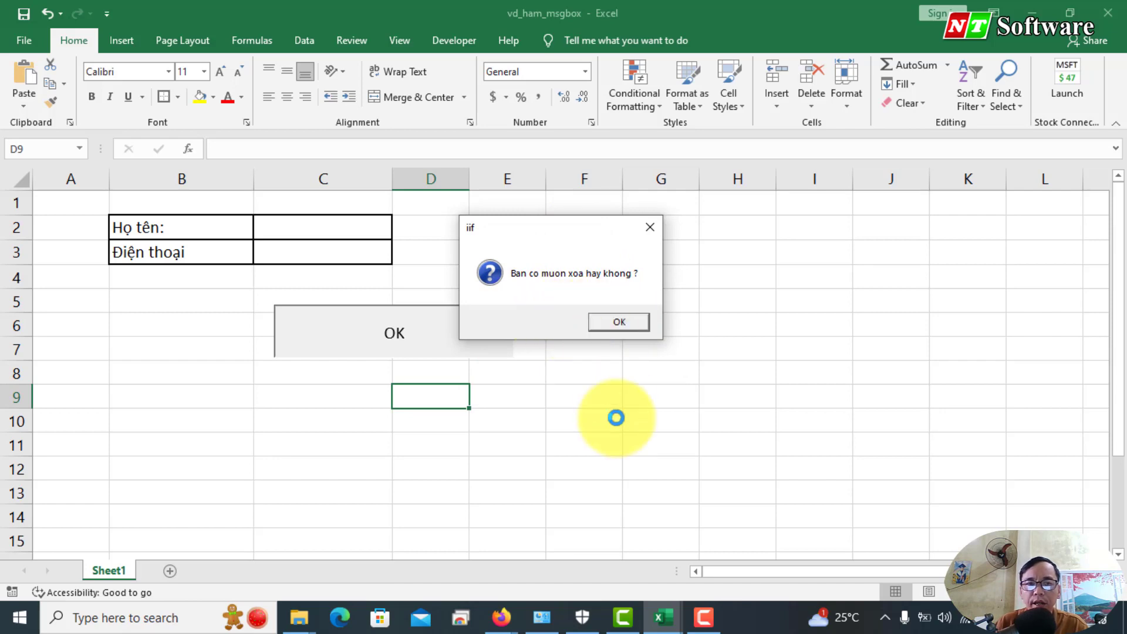
pyautogui.click(501, 617)
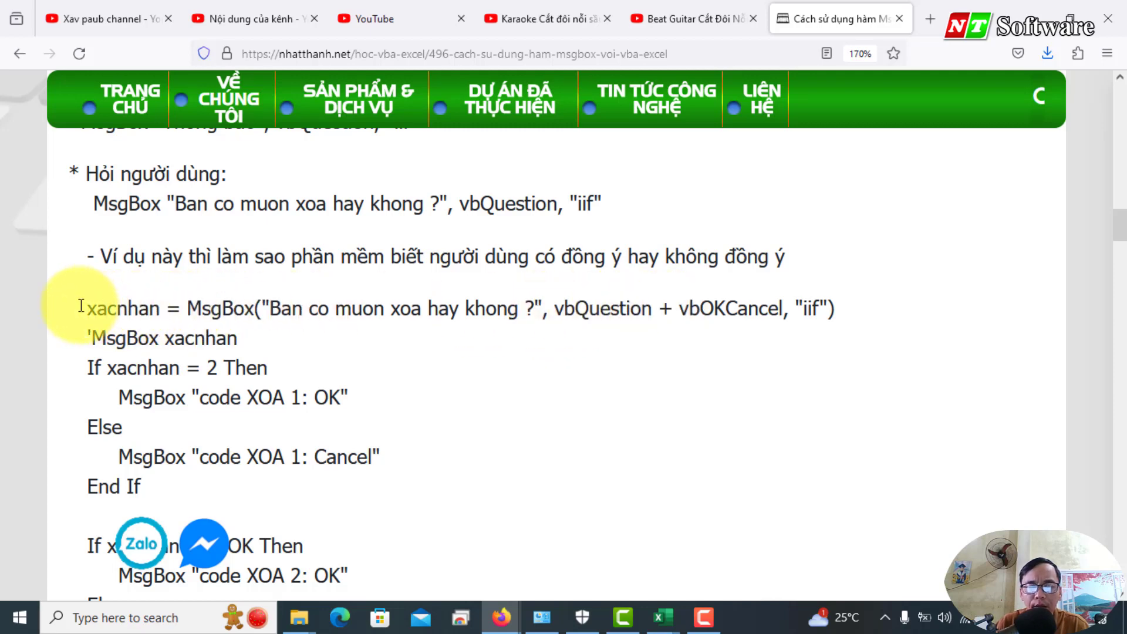
# Copy the tutorial's xacnhan = MsgBox(...) If/Else block through End If
pyautogui.moveTo(81, 306); pyautogui.dragTo(139, 336)
pyautogui.rightClick(151, 198)
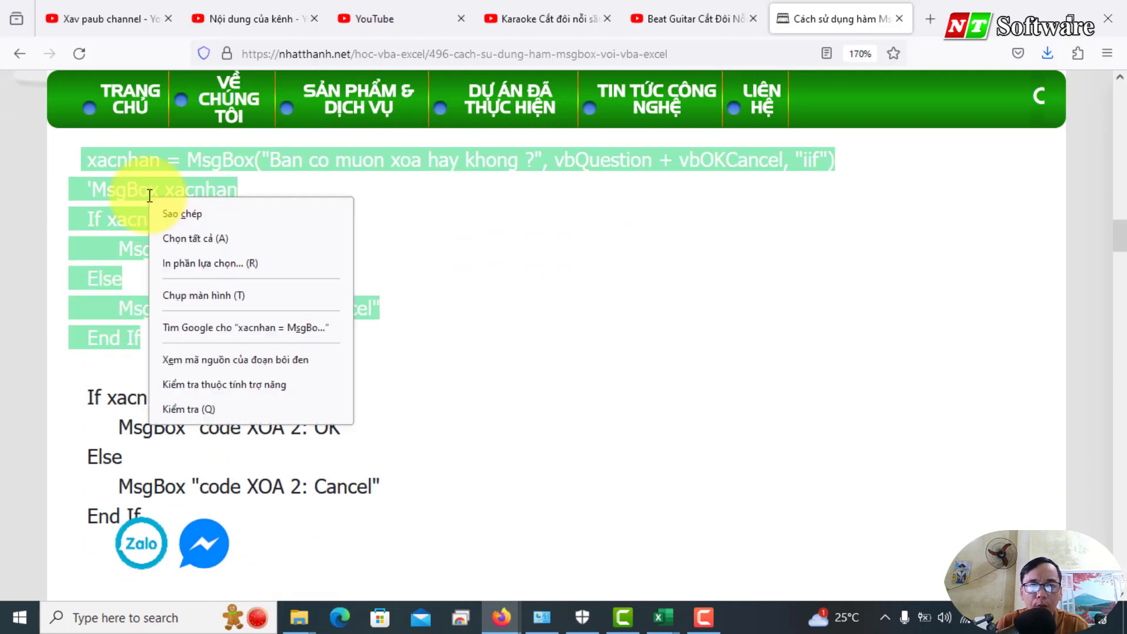
pyautogui.click(179, 215)
pyautogui.hotkey('alt', 'Tab')
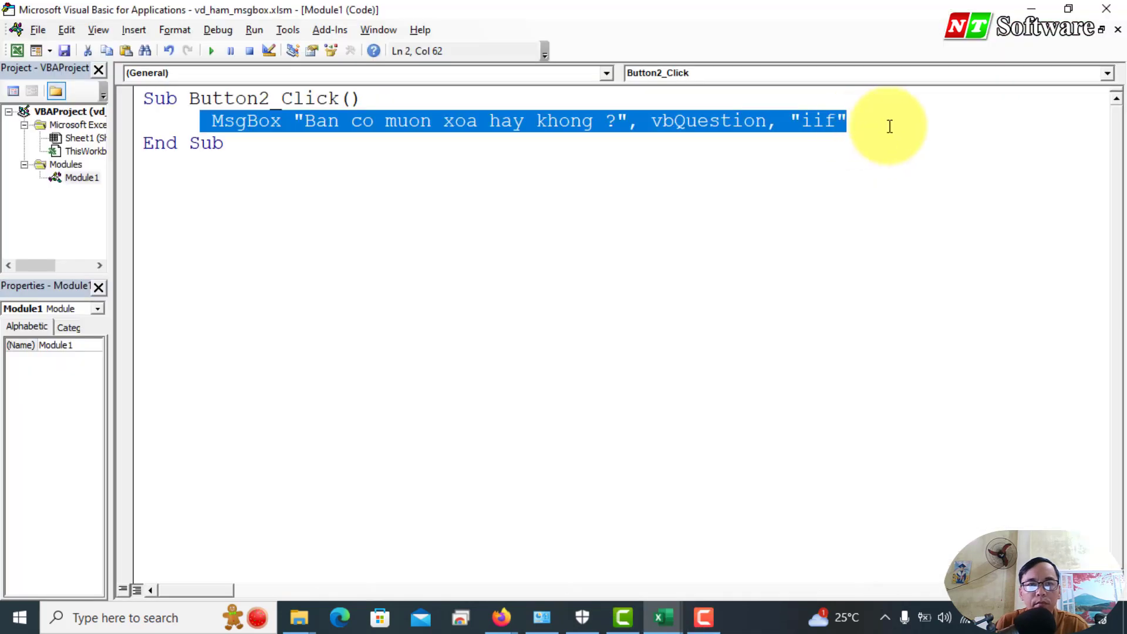
# Paste the xacnhan vbOKCancel If/Else block into Button2_Click and remove the extra indent
pyautogui.hotkey('ctrl', 'v')
pyautogui.moveTo(188, 121); pyautogui.dragTo(214, 120)
pyautogui.press('BackSpace')
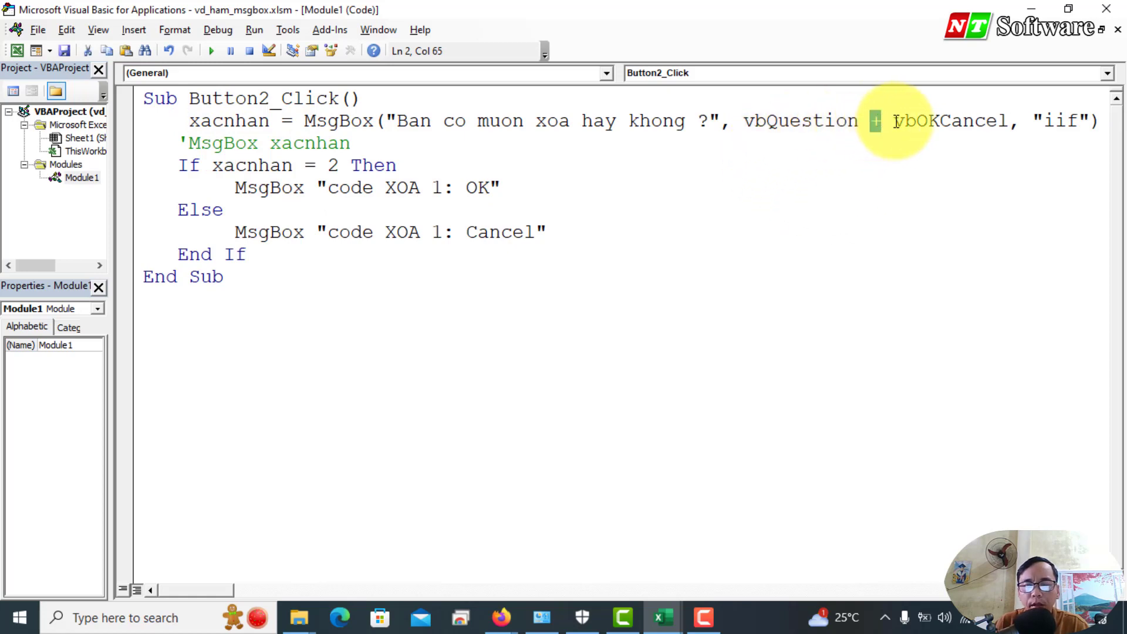
# Fix the xacnhan line's leading space and reactivate the MsgBox xacnhan line
pyautogui.doubleClick(915, 122)
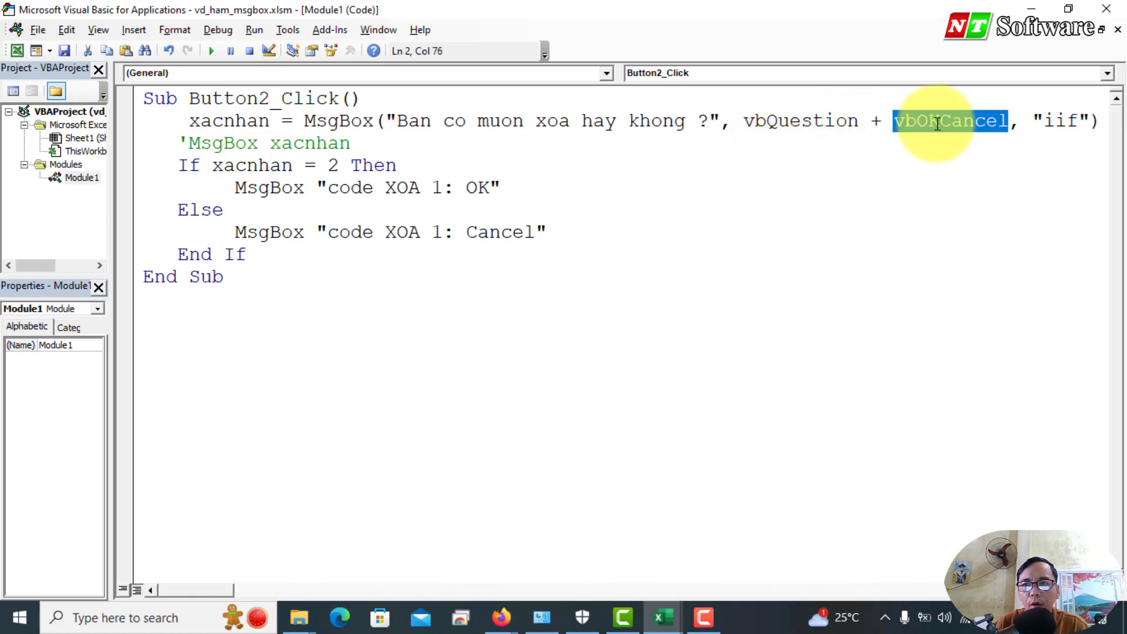
pyautogui.click(212, 143)
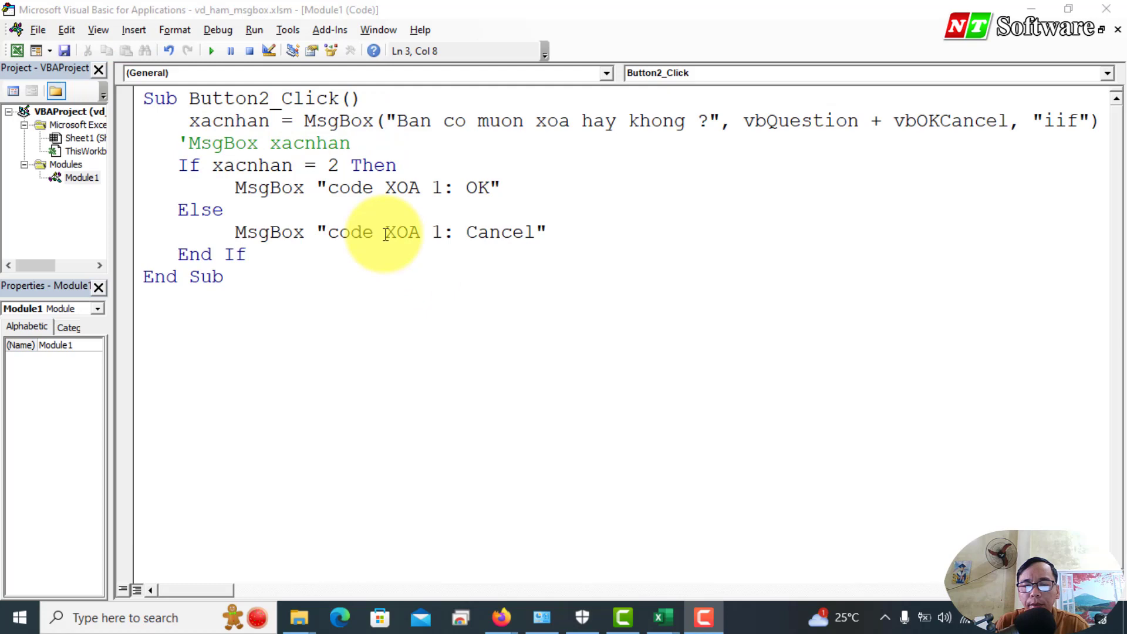
pyautogui.click(191, 123)
pyautogui.press('BackSpace')
pyautogui.click(315, 121)
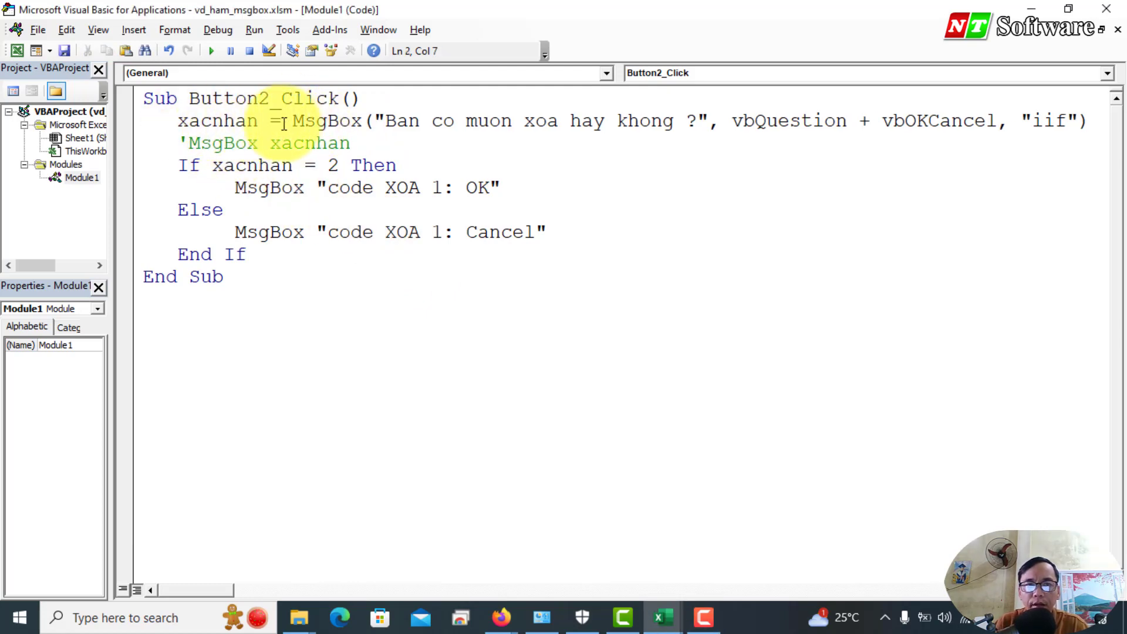
pyautogui.moveTo(293, 121); pyautogui.dragTo(363, 122)
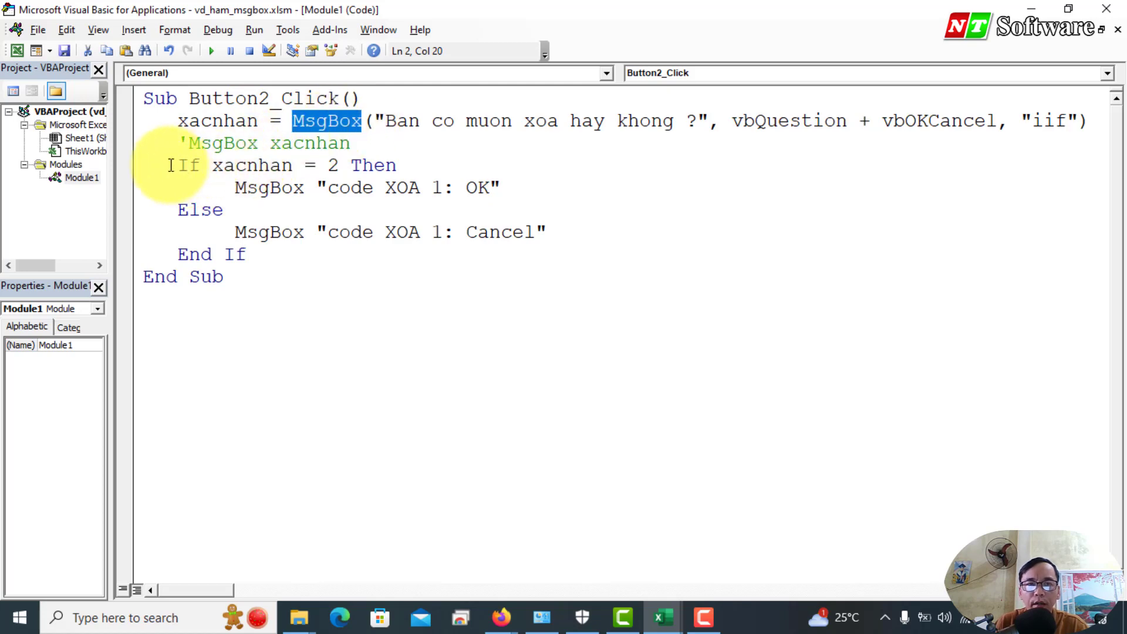
pyautogui.click(180, 142)
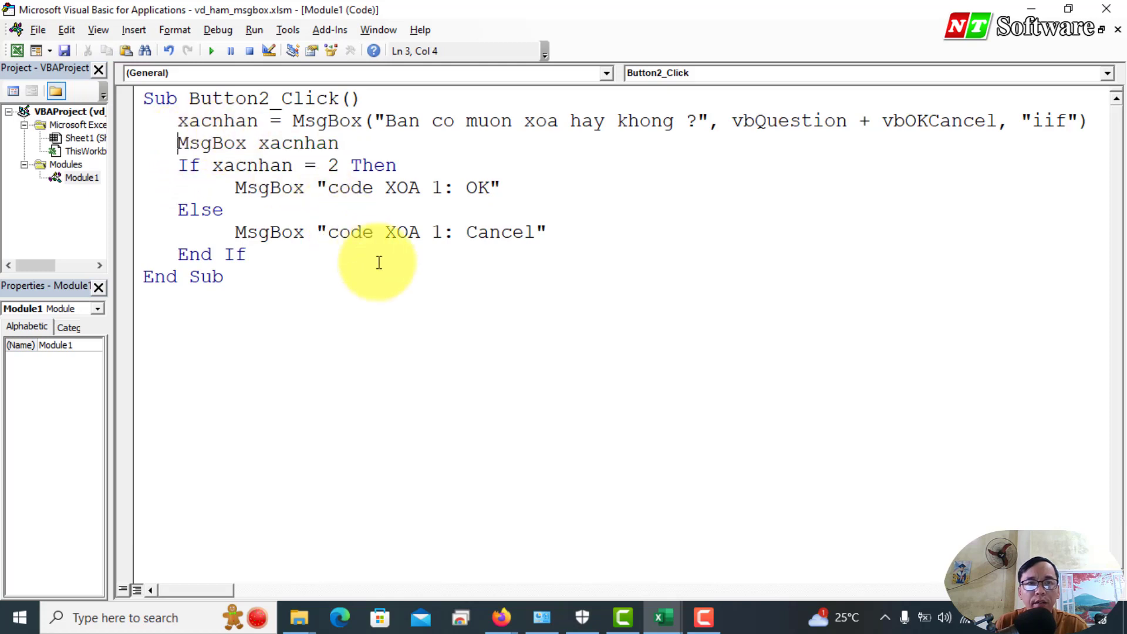
pyautogui.click(663, 616)
# Run the sheet's button and answer OK; the macro reports 1
pyautogui.click(589, 553)
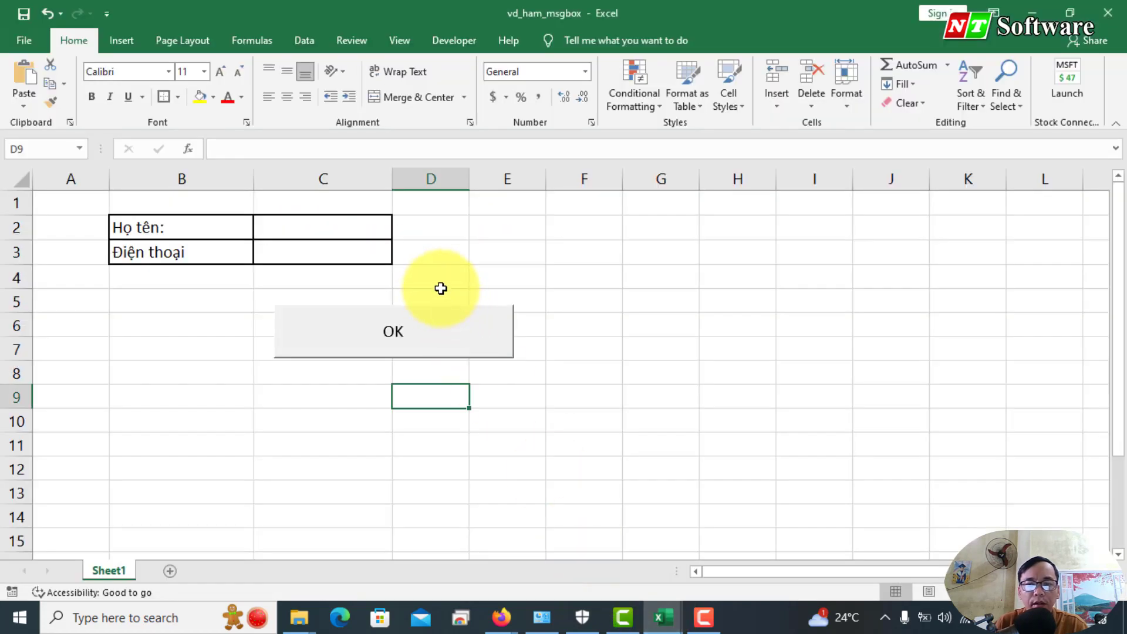
pyautogui.click(440, 286)
pyautogui.click(442, 332)
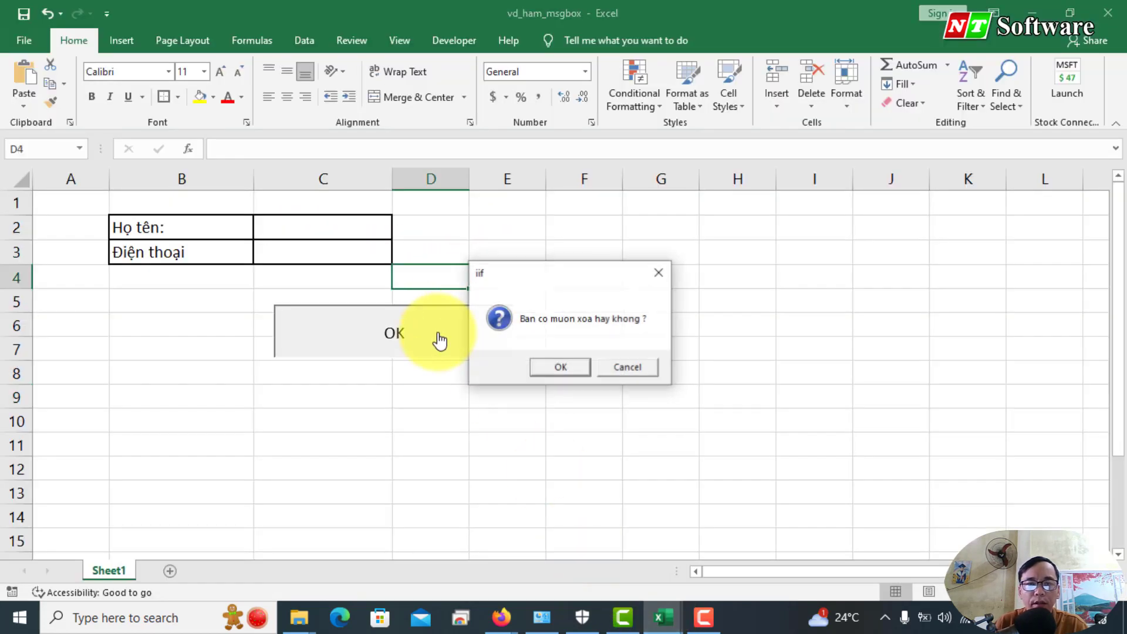
pyautogui.click(555, 367)
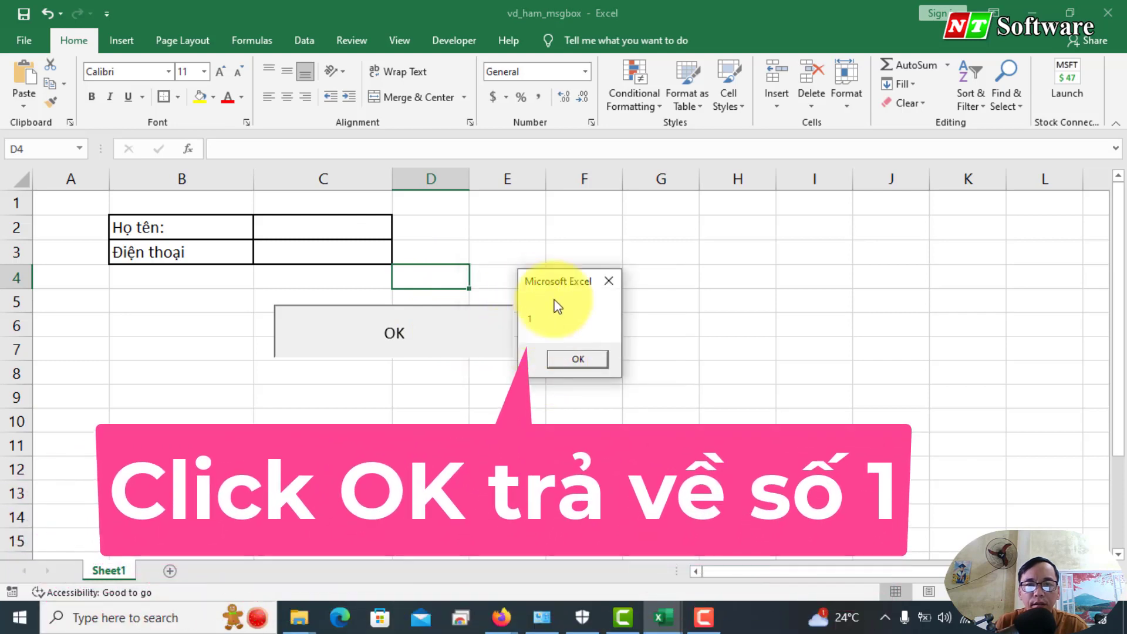
pyautogui.click(561, 360)
# Run it again and answer Cancel; the macro reports 2
pyautogui.click(563, 359)
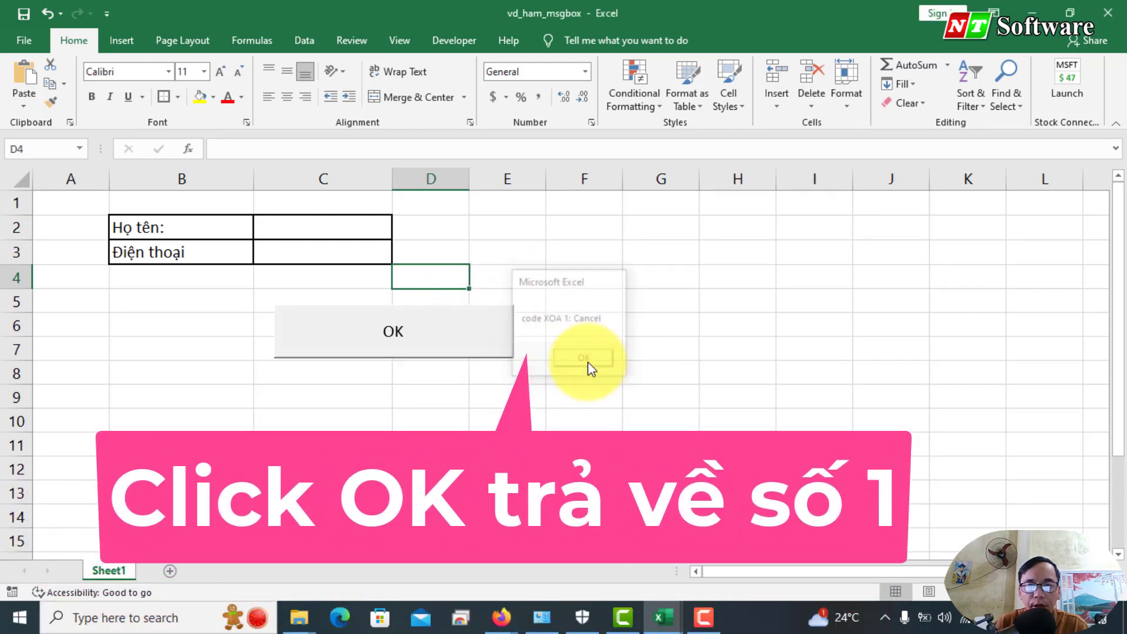
pyautogui.click(624, 374)
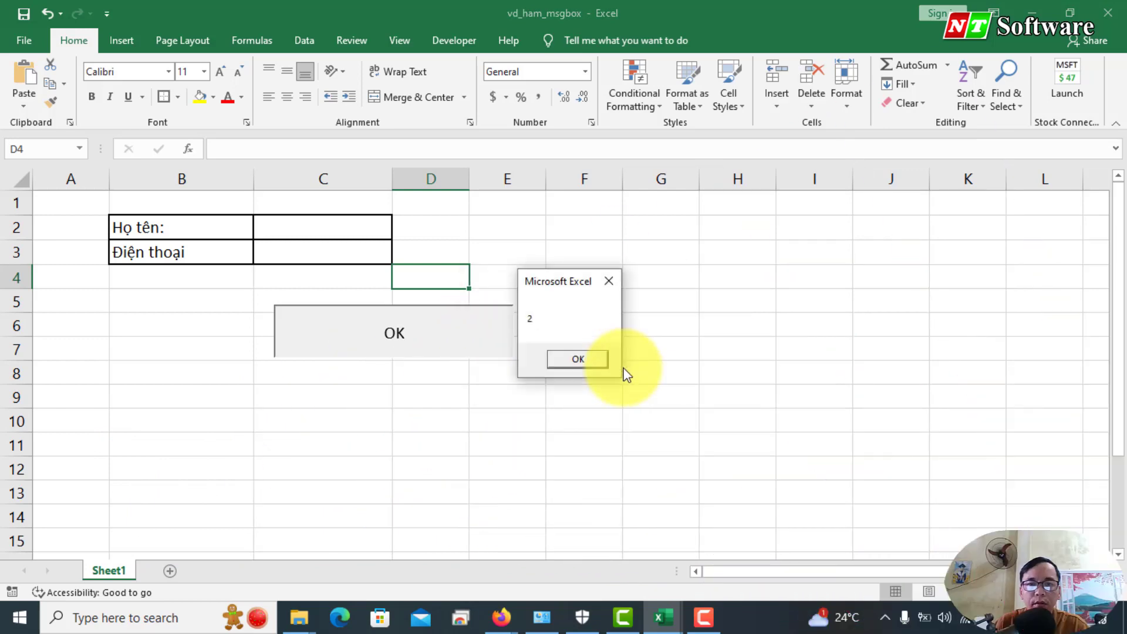
pyautogui.click(578, 361)
pyautogui.click(579, 360)
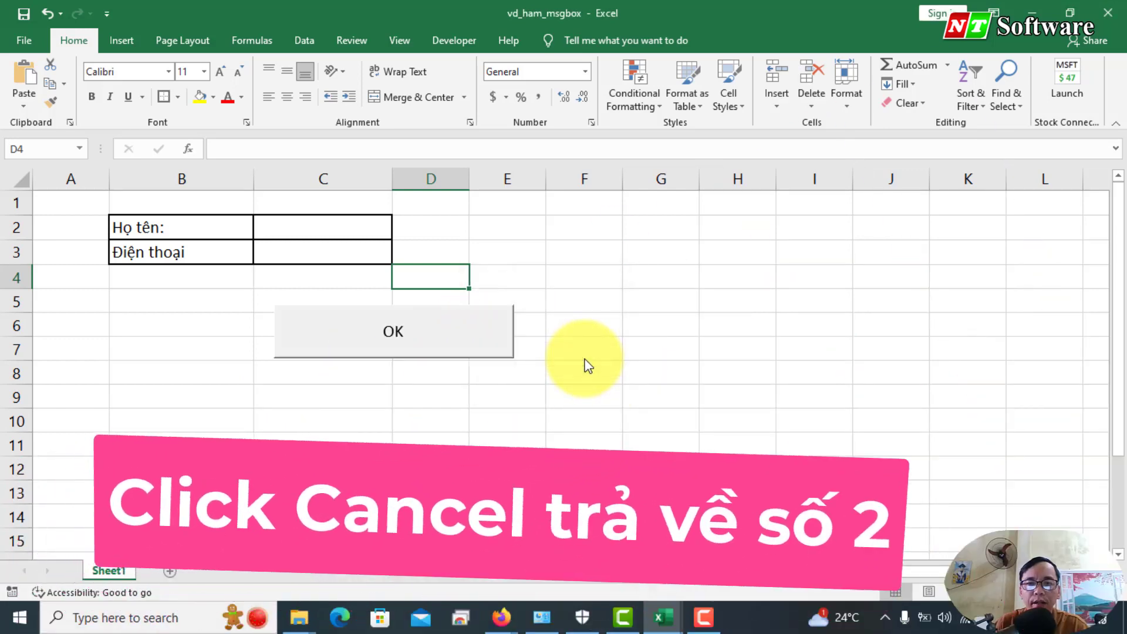
pyautogui.click(656, 624)
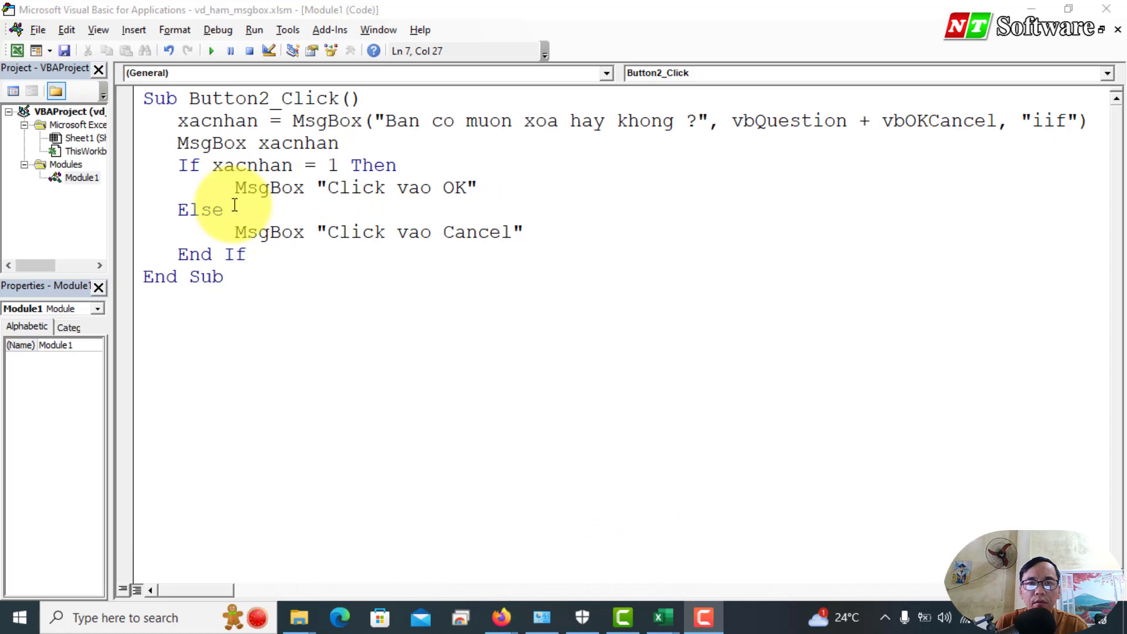
# Make the If test xacnhan = 1, showing 'Click vao OK', else 'Click vao Cancel'
pyautogui.click(201, 168)
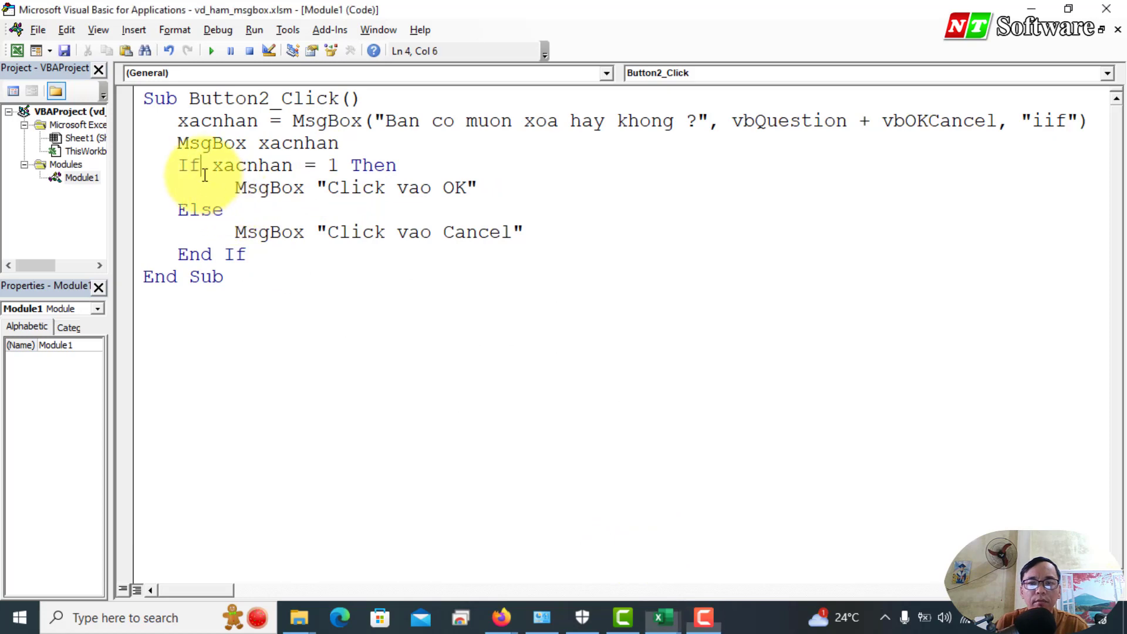
pyautogui.click(334, 166)
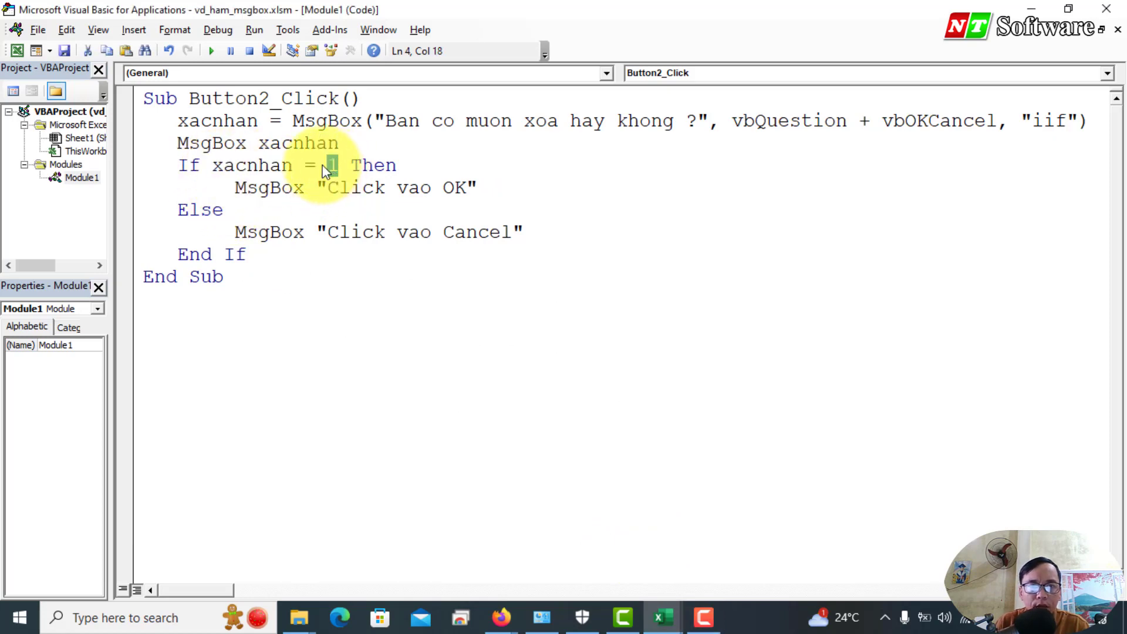
pyautogui.moveTo(327, 188); pyautogui.dragTo(454, 188)
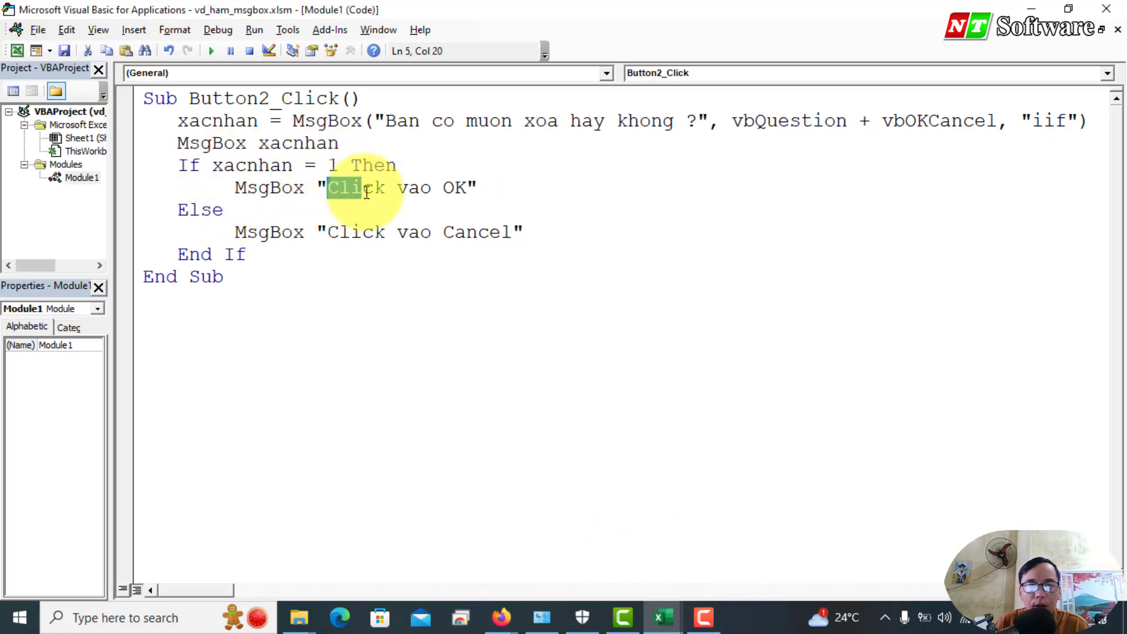
pyautogui.doubleClick(221, 207)
pyautogui.click(479, 234)
pyautogui.click(423, 234)
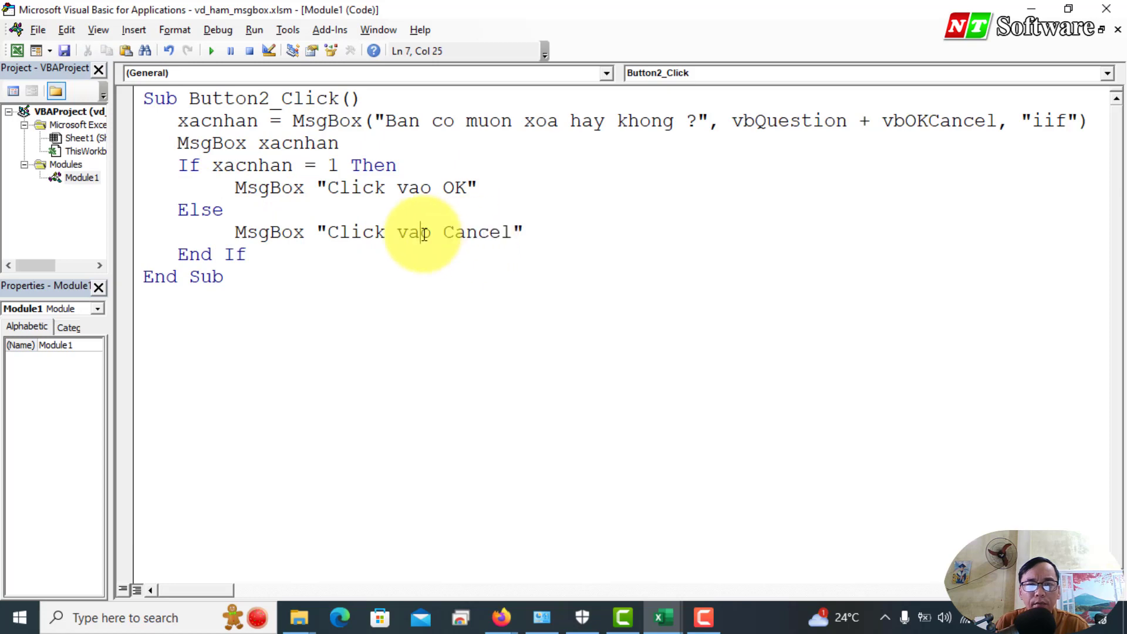
# Run the sheet's button and choose OK, which reports 1
pyautogui.moveTo(664, 618)
pyautogui.click(557, 552)
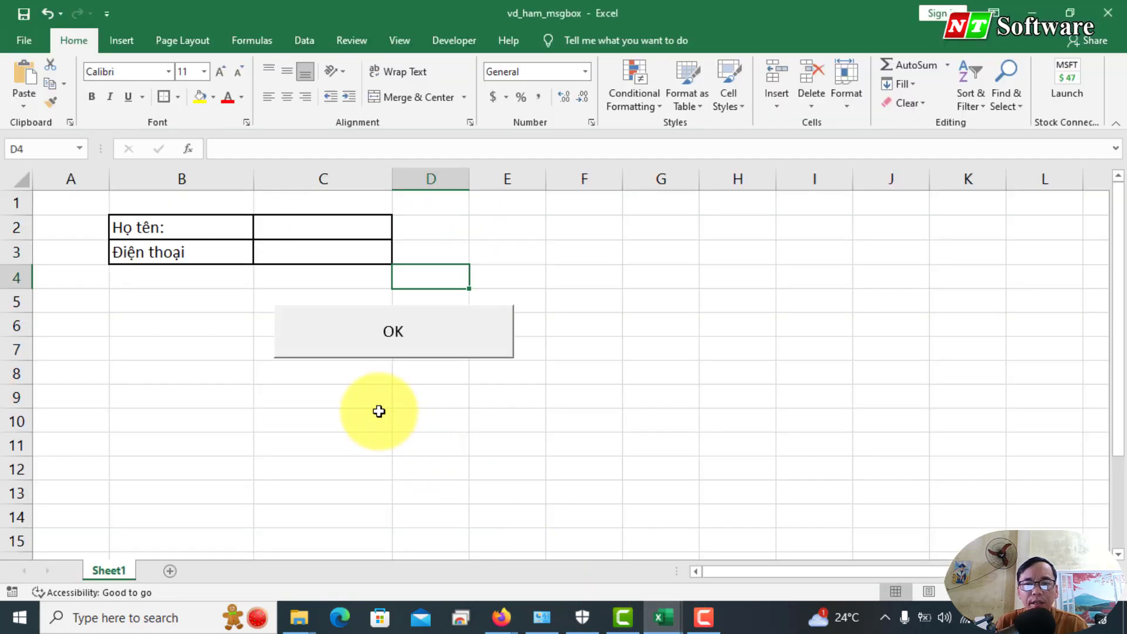
pyautogui.click(376, 402)
pyautogui.click(374, 353)
pyautogui.click(562, 369)
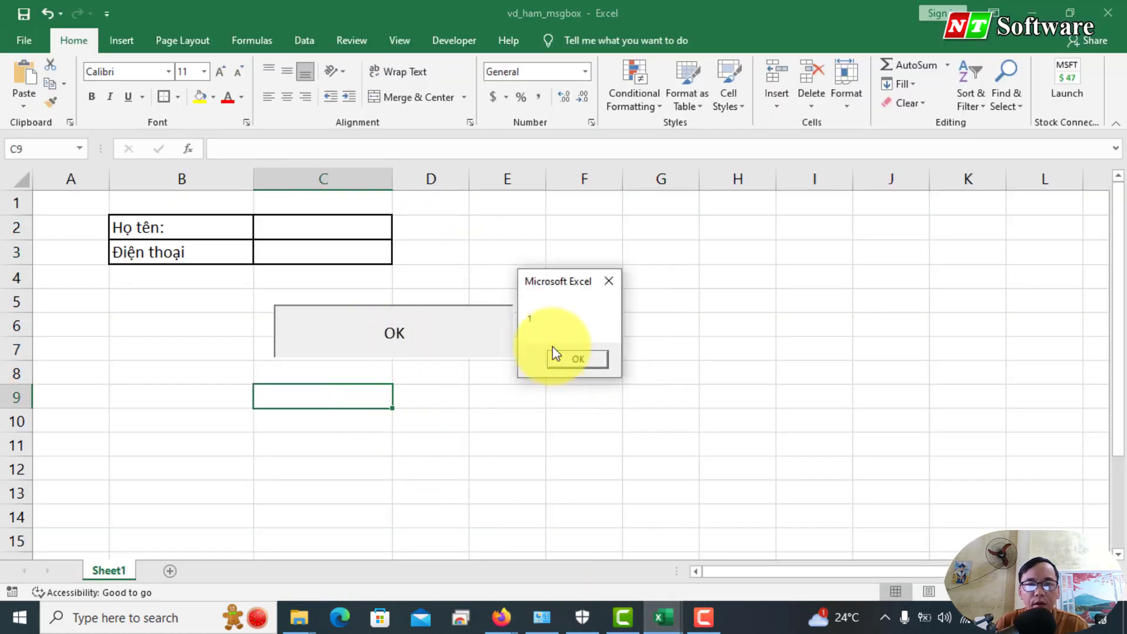
pyautogui.click(576, 358)
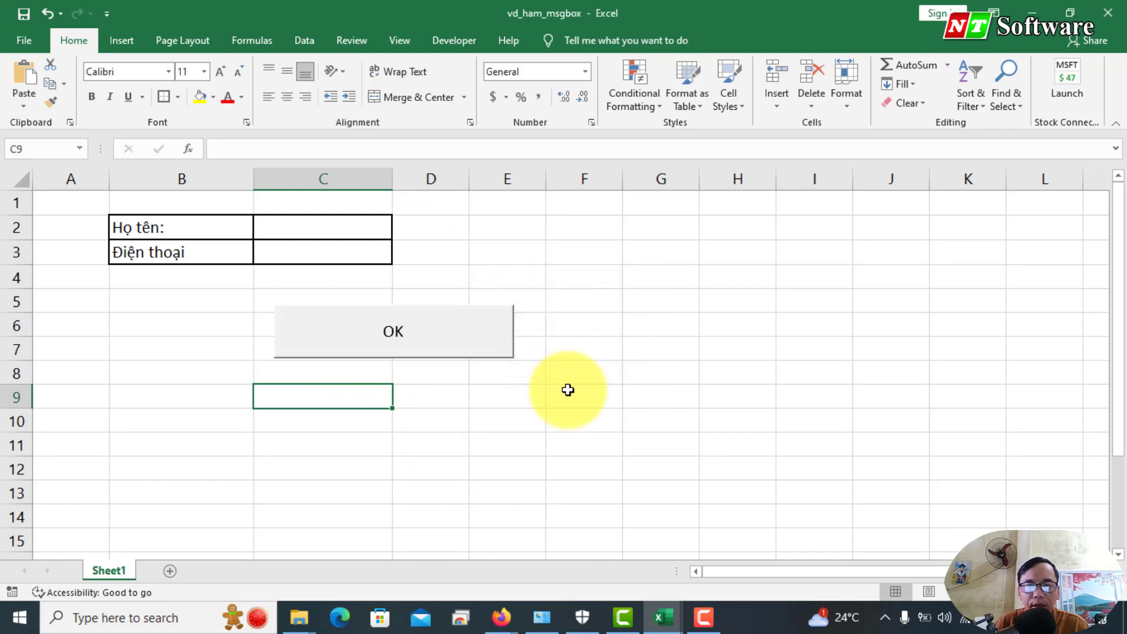
# Run it again and choose Cancel, getting 2 then 'Click vao Cancel'
pyautogui.click(448, 339)
pyautogui.click(642, 367)
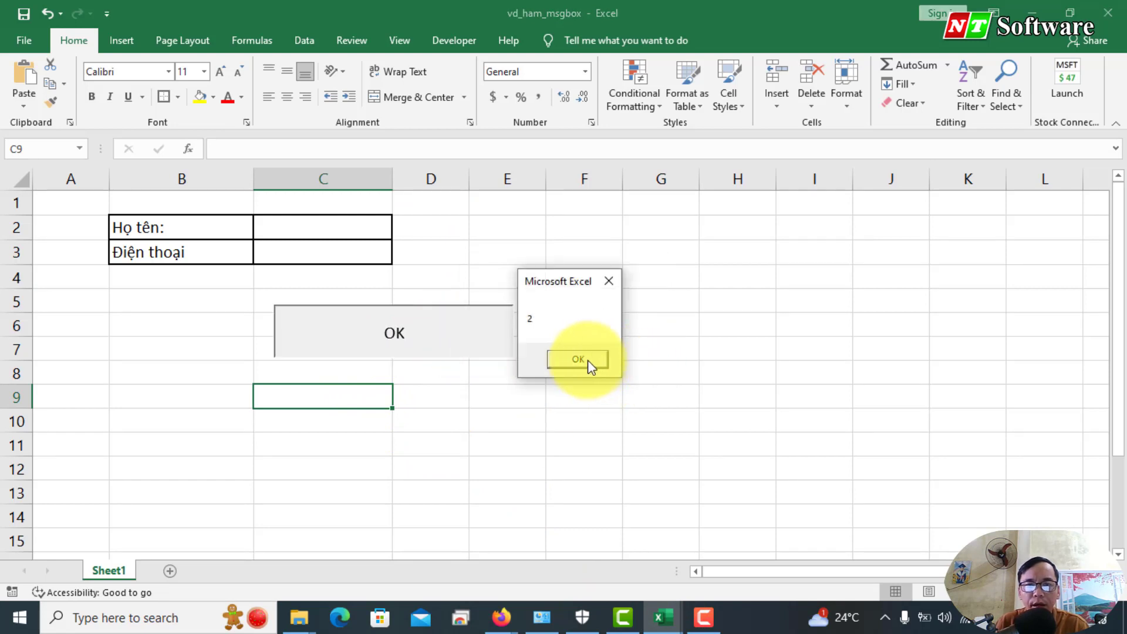
pyautogui.click(586, 360)
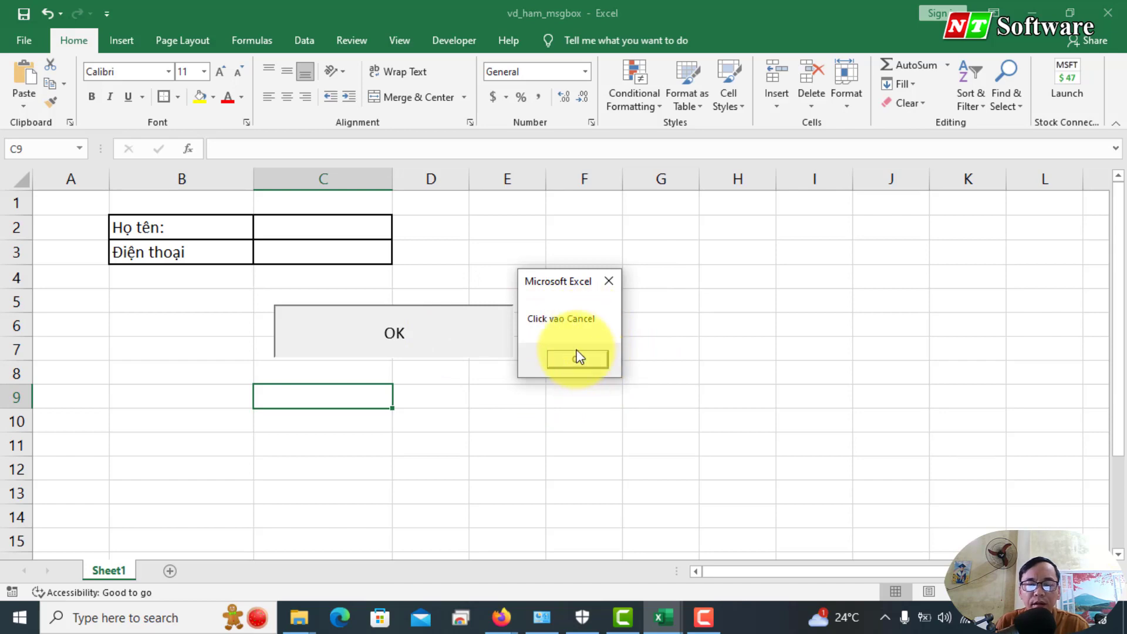
pyautogui.click(589, 361)
pyautogui.hotkey('alt', 'F11')
# Add an apostrophe before MsgBox xacnhan so the raw return value is hidden
pyautogui.click(176, 142)
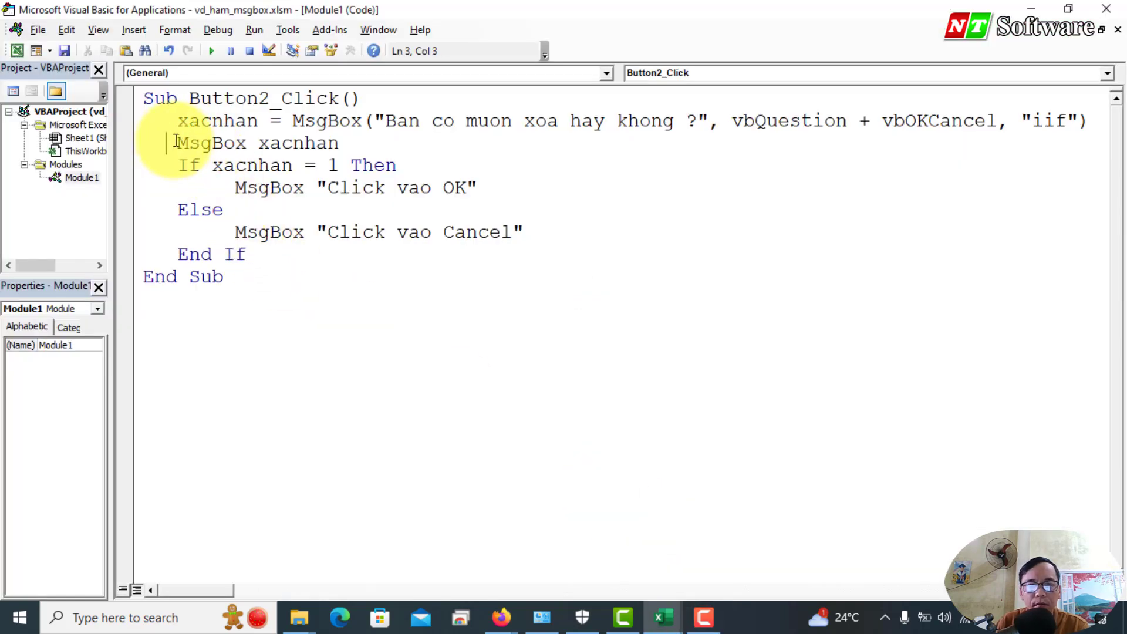
pyautogui.write("'")
pyautogui.click(240, 163)
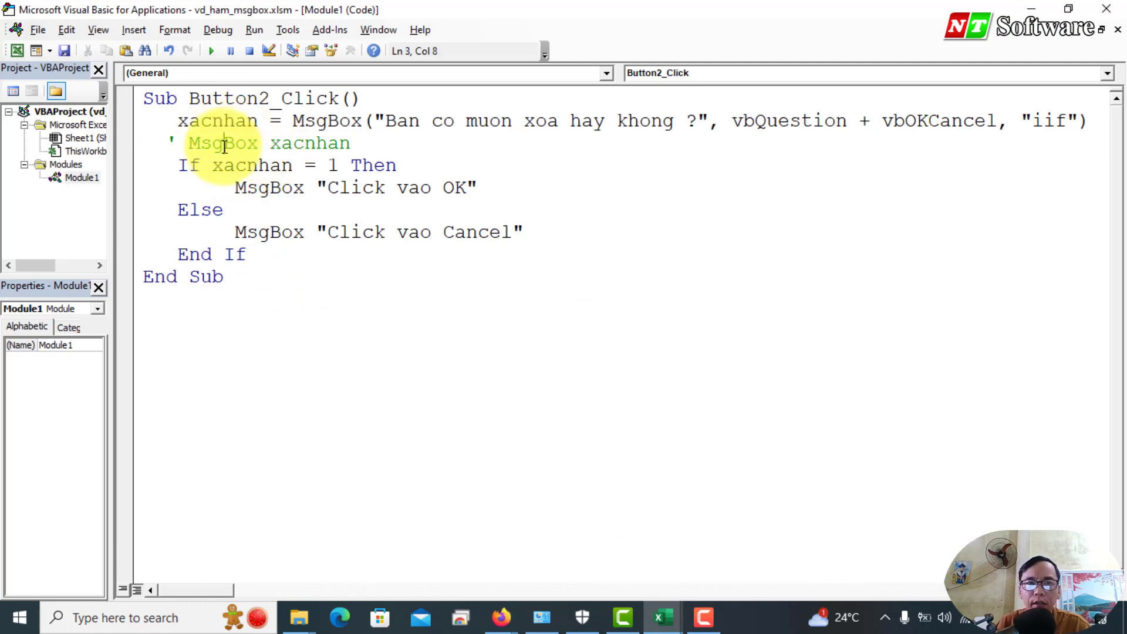
pyautogui.moveTo(188, 142); pyautogui.dragTo(350, 143)
pyautogui.click(176, 141)
pyautogui.click(171, 142)
pyautogui.moveTo(663, 617)
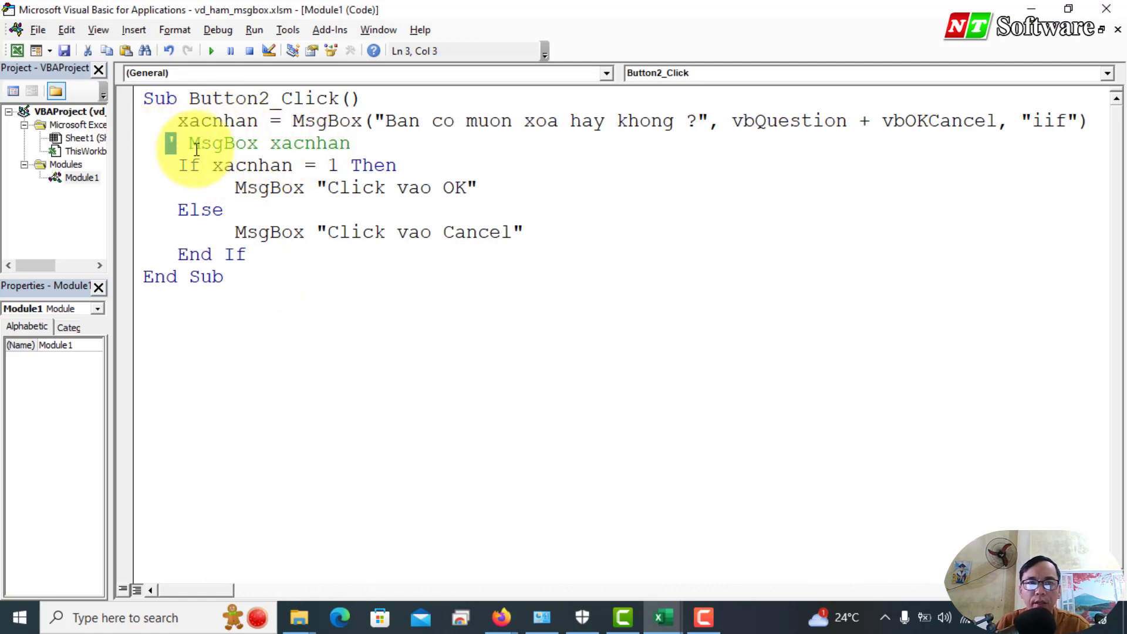
# Test the button with OK then Cancel, getting only 'Click vao OK' and 'Click vao Cancel'
pyautogui.click(653, 619)
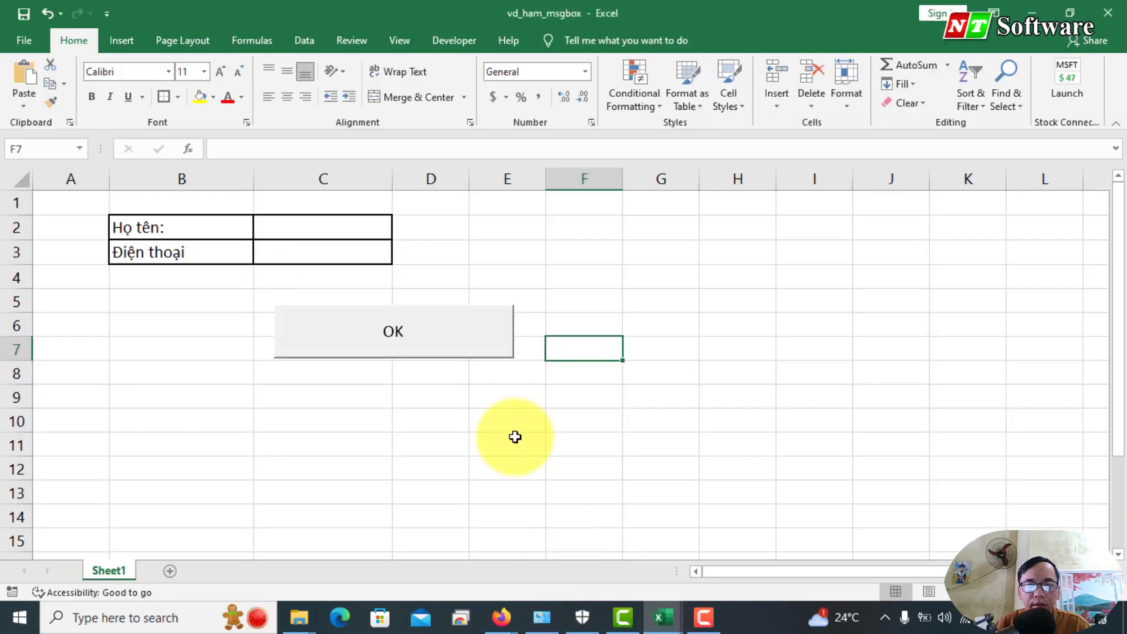
pyautogui.click(499, 396)
pyautogui.click(458, 351)
pyautogui.click(535, 365)
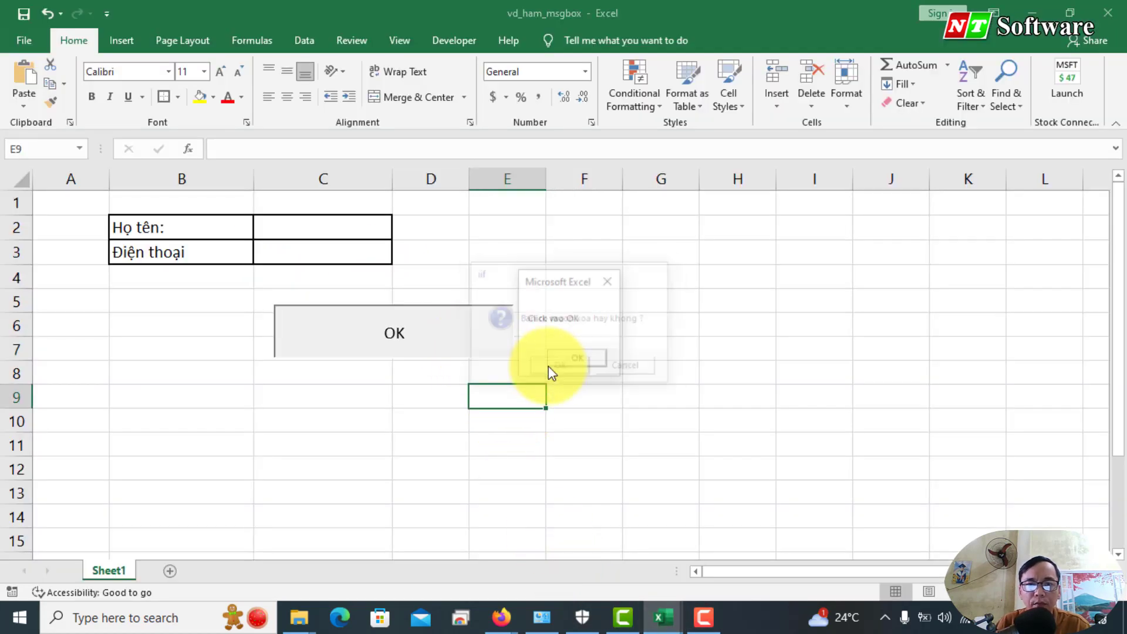
pyautogui.click(577, 359)
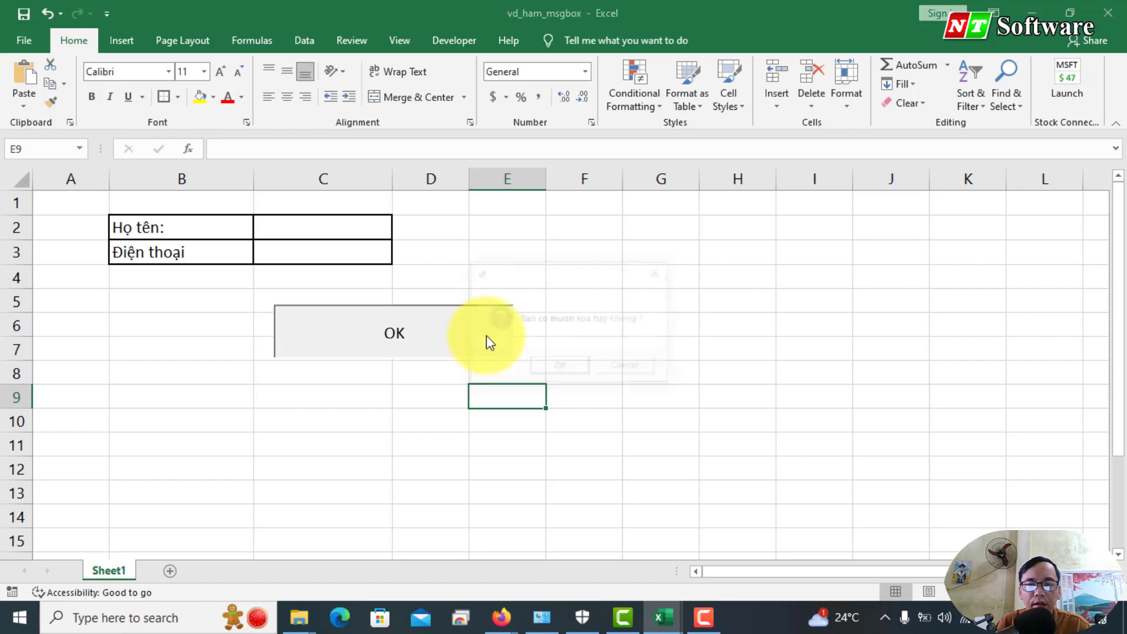
pyautogui.click(623, 369)
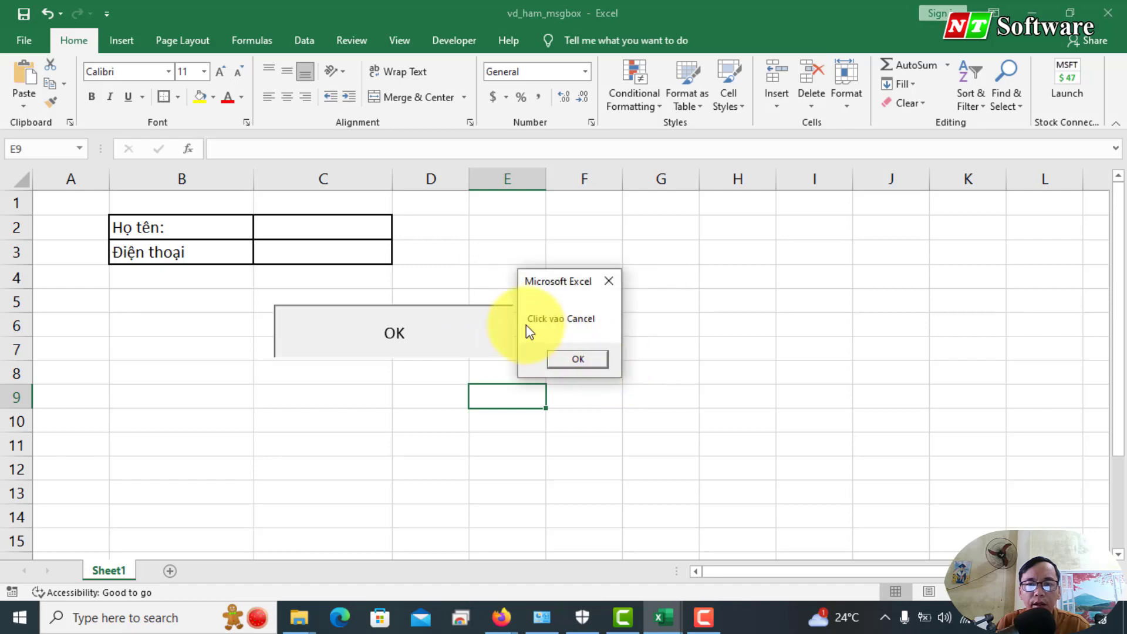
pyautogui.click(577, 359)
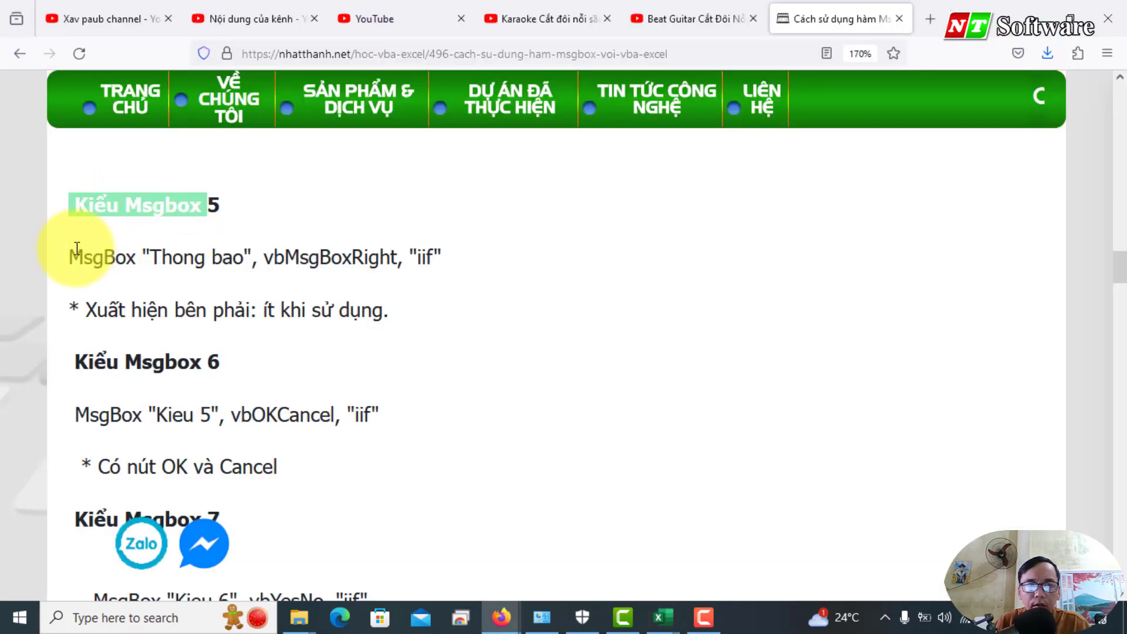
# Replace the xacnhan…End If block with MsgBox "Thong bao", vbMsgBoxRight, "iif" and run the button
pyautogui.moveTo(69, 257); pyautogui.dragTo(441, 257)
pyautogui.hotkey('ctrl', 'c')
pyautogui.moveTo(663, 618)
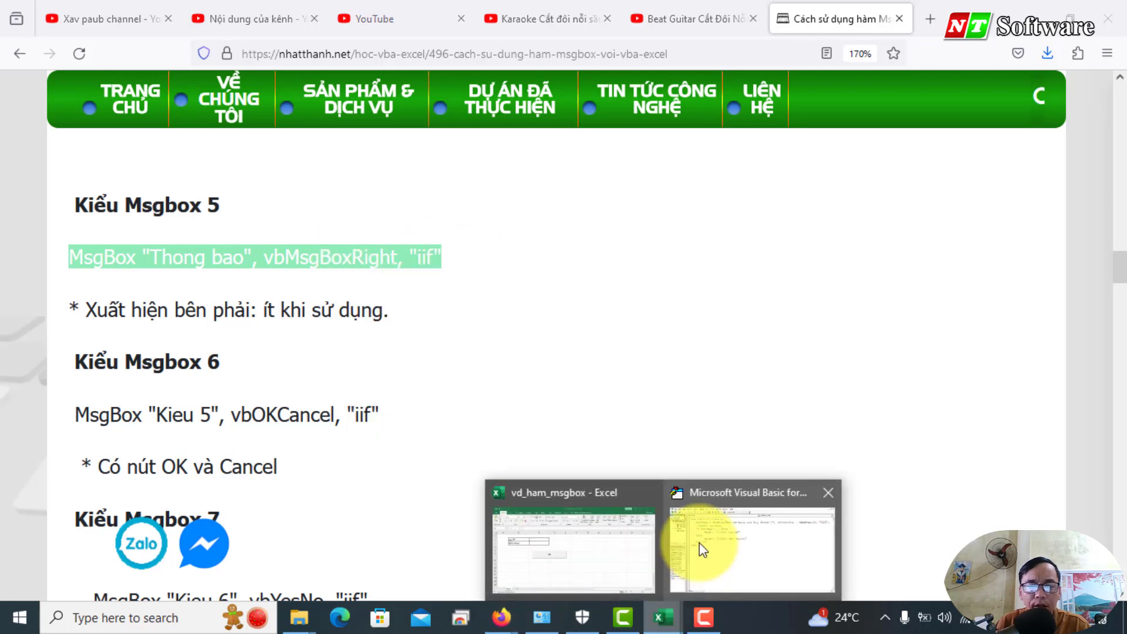
pyautogui.click(705, 549)
pyautogui.moveTo(167, 120); pyautogui.dragTo(292, 260)
pyautogui.hotkey('ctrl', 'v')
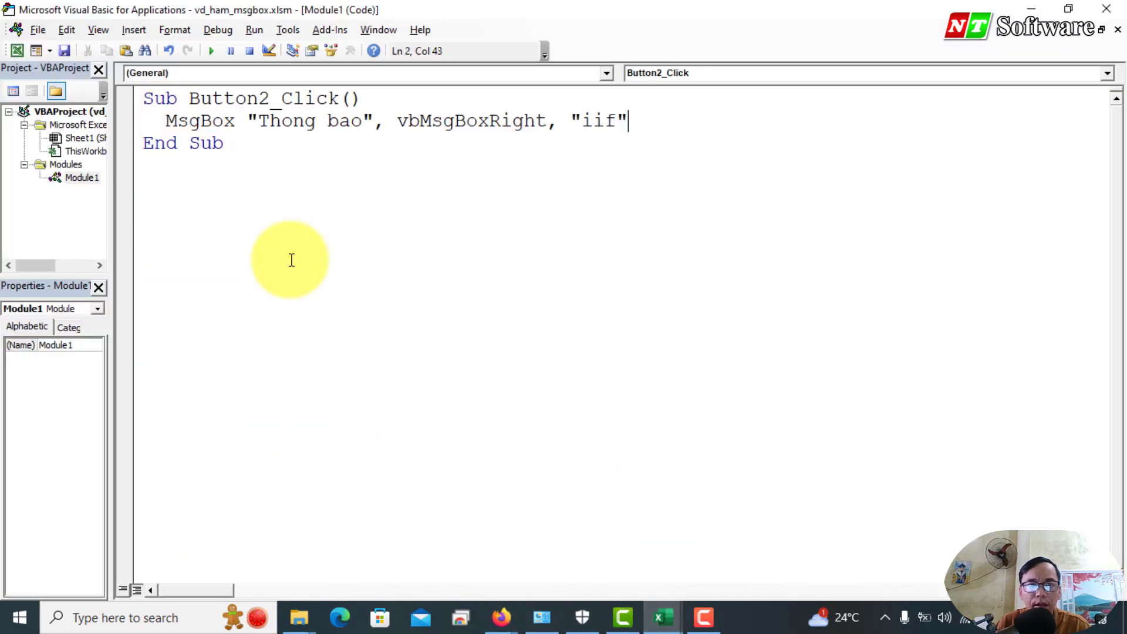
pyautogui.click(653, 609)
pyautogui.click(392, 346)
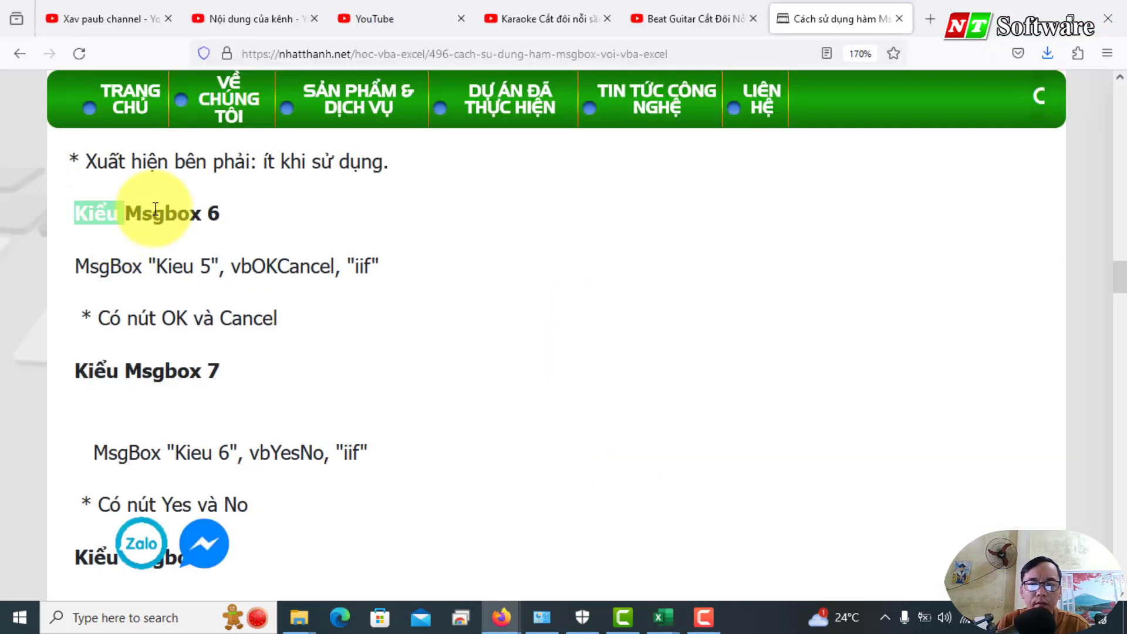
# Paste the tutorial's MsgBox "Kieu 5", vbOKCancel, "iif" line over the macro's MsgBox line
pyautogui.moveTo(75, 213); pyautogui.dragTo(219, 213)
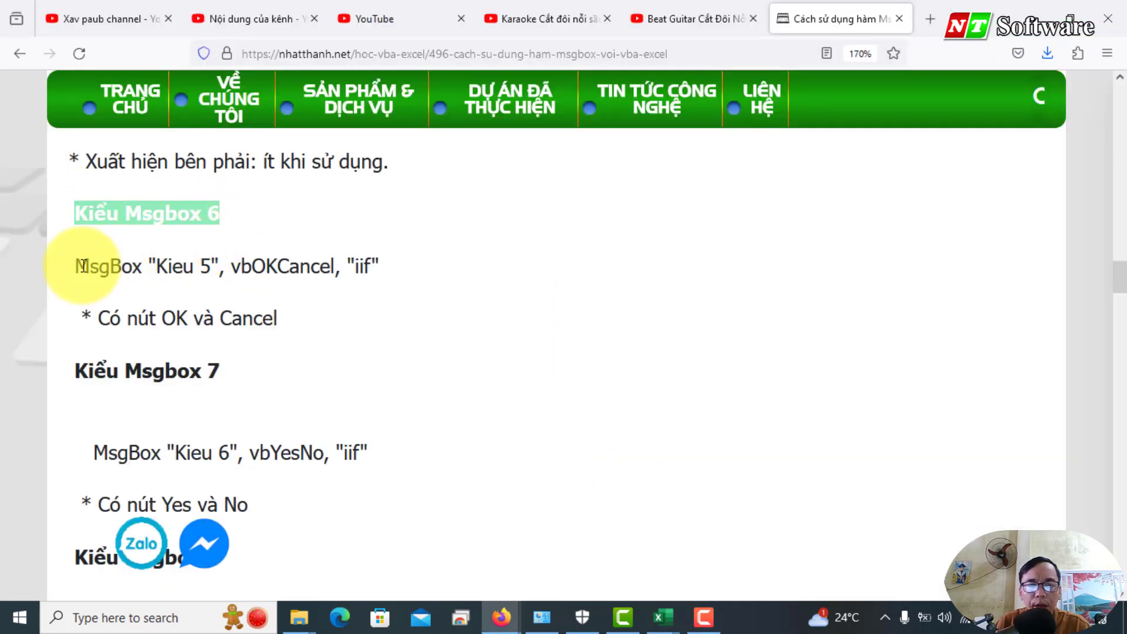
pyautogui.moveTo(70, 266); pyautogui.dragTo(448, 276)
pyautogui.rightClick(327, 257)
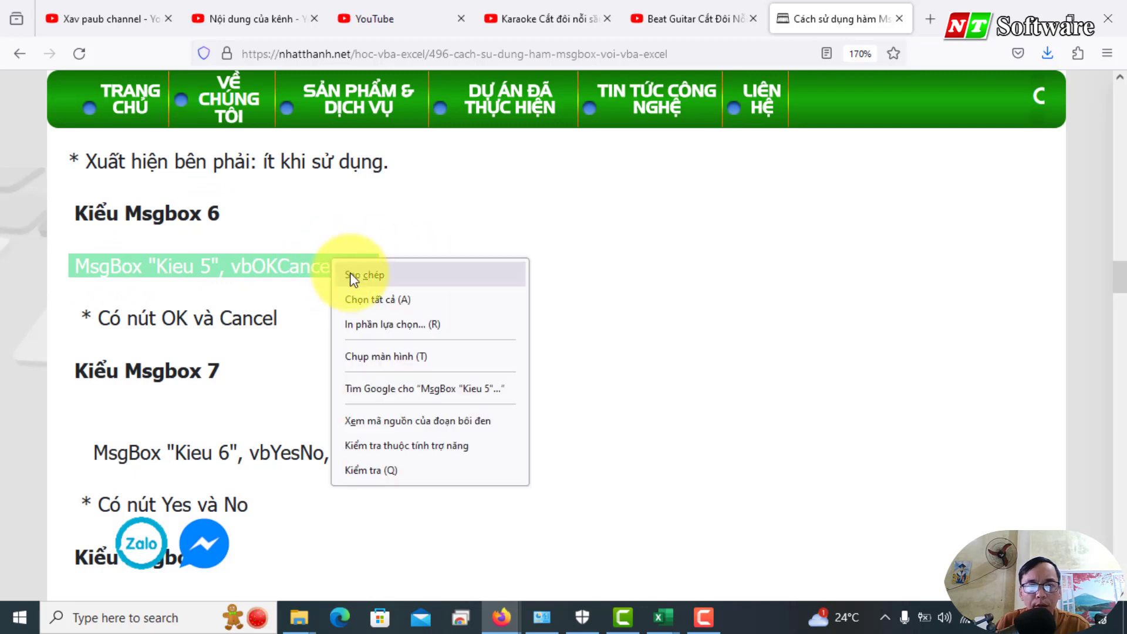
pyautogui.click(352, 274)
pyautogui.click(662, 617)
pyautogui.moveTo(157, 121); pyautogui.dragTo(504, 125)
pyautogui.hotkey('ctrl', 'v')
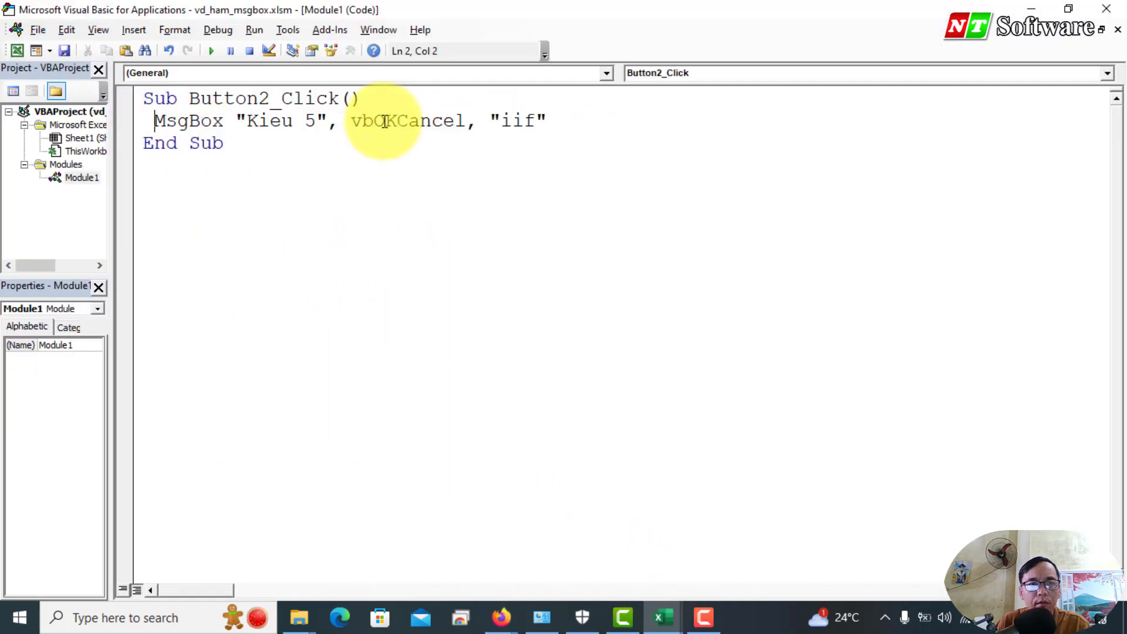
pyautogui.doubleClick(410, 119)
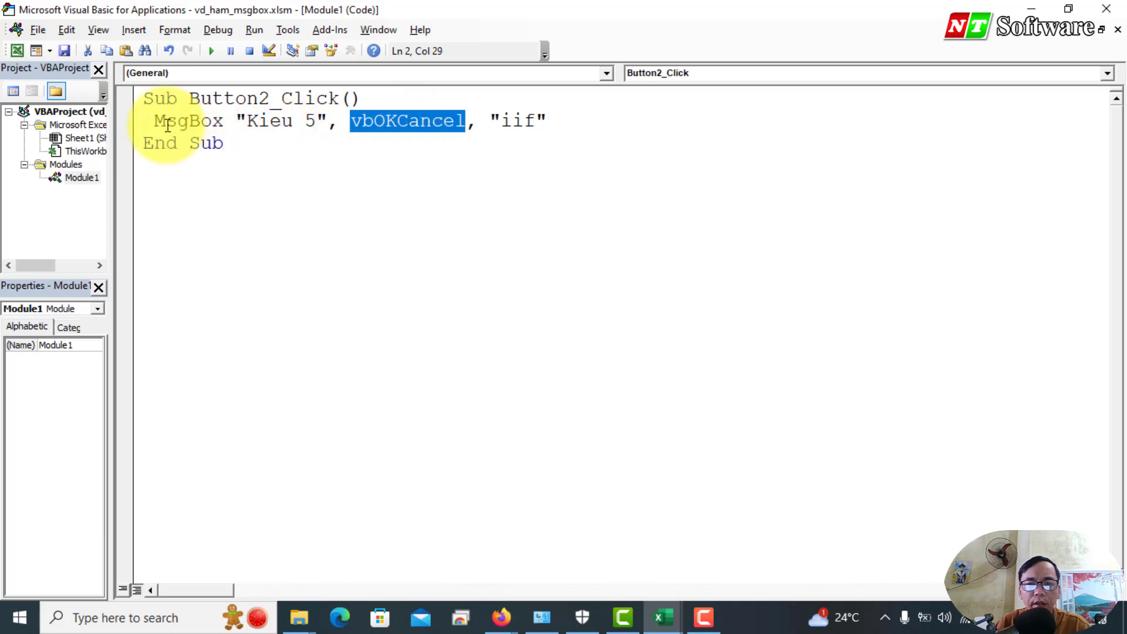
# Rewrite it as xacnhan = MsgBox("Kieu 5", vbOKCancel, "iif") to store the pressed button
pyautogui.click(146, 122)
pyautogui.write('a ')
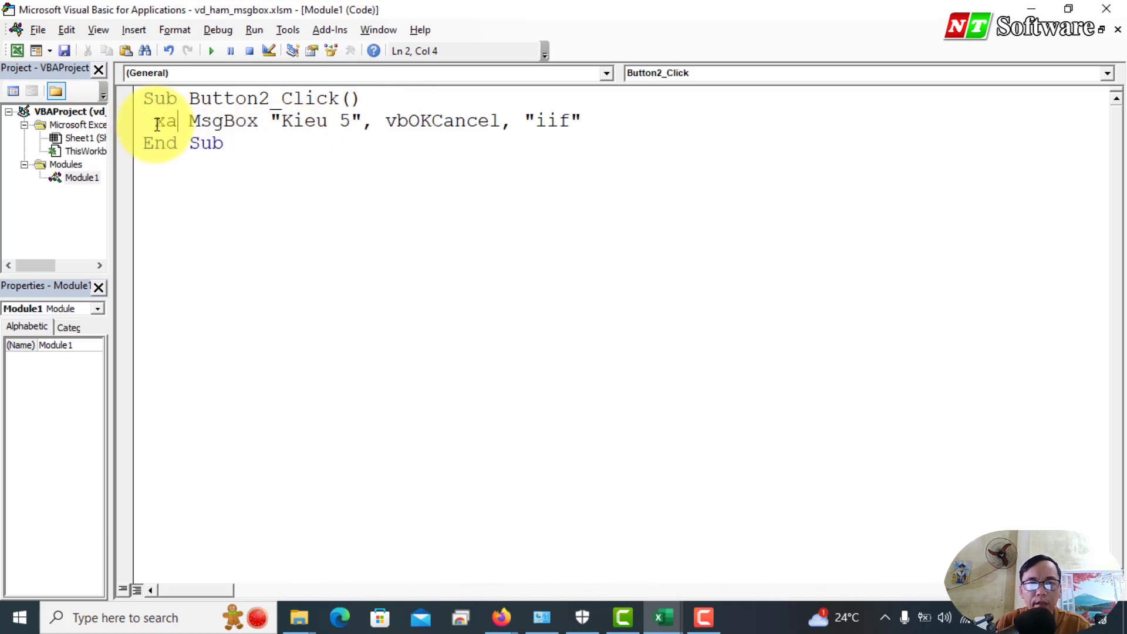
pyautogui.write('cnhan=')
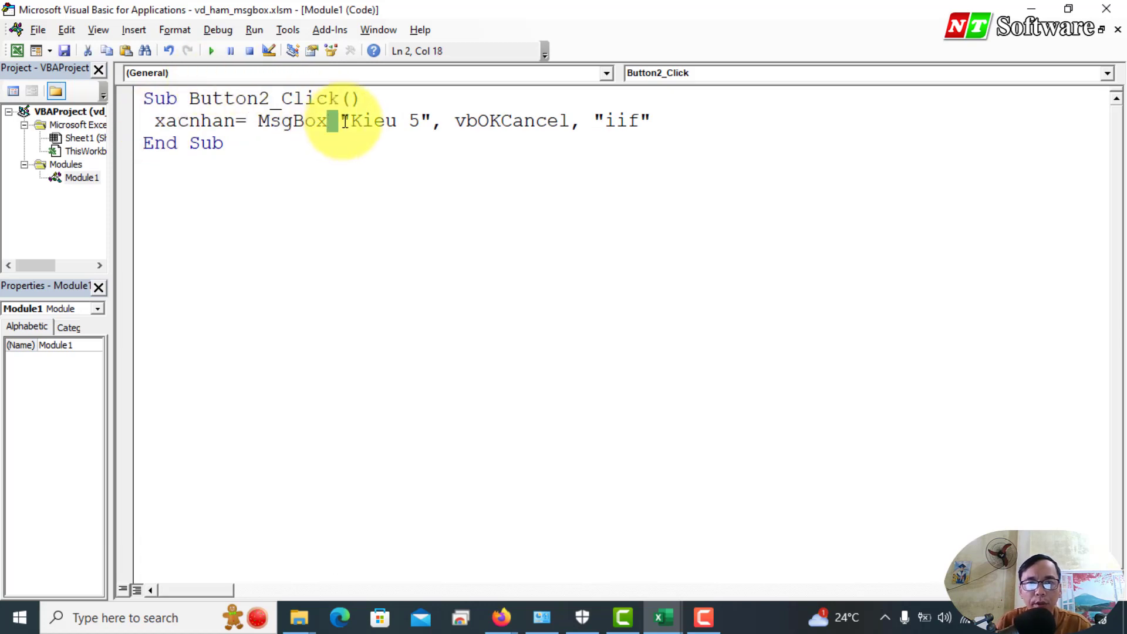
pyautogui.write('(')
pyautogui.click(693, 120)
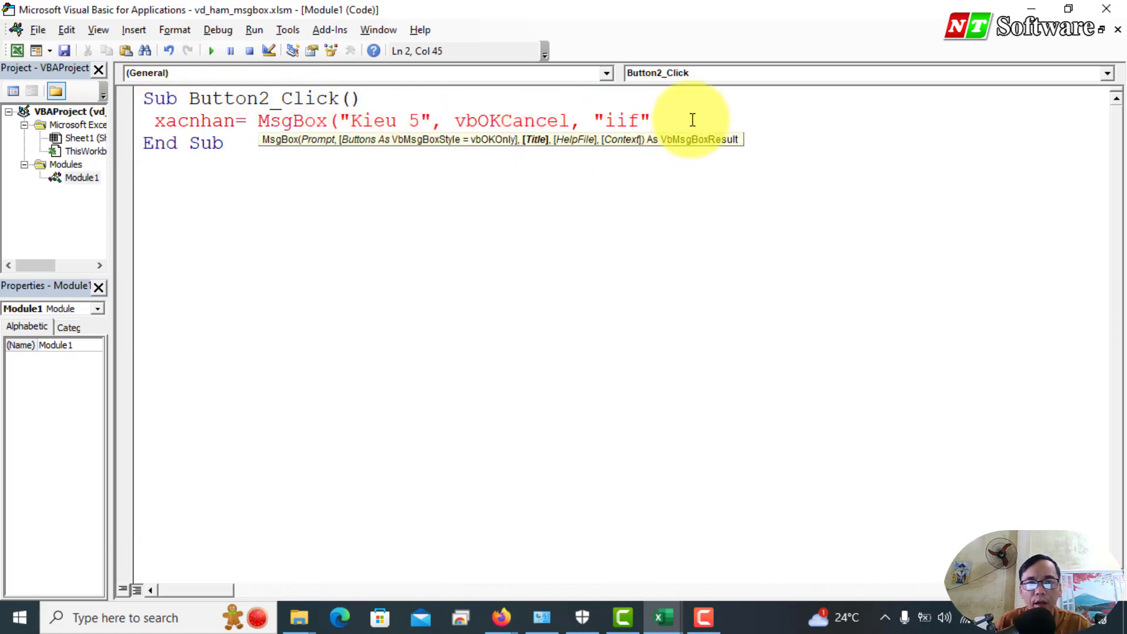
pyautogui.write(')')
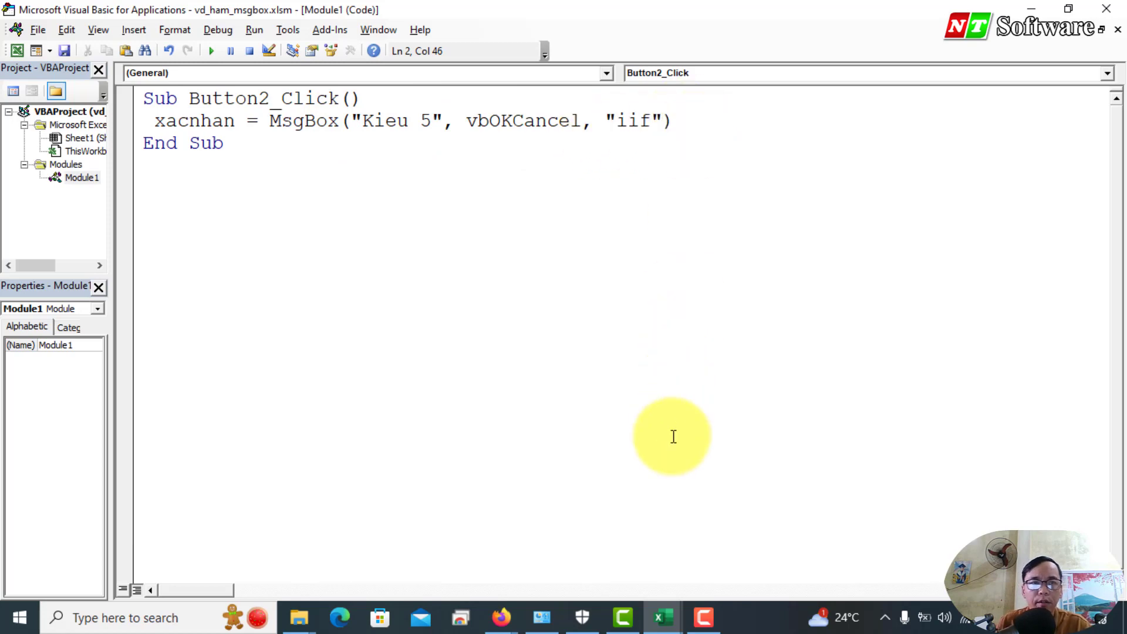
pyautogui.hotkey('alt', 'Tab')
# Copy the MsgBox "Kieu 6", vbYesNo, "iif" example line from the tutorial page
pyautogui.moveTo(124, 222); pyautogui.dragTo(222, 223)
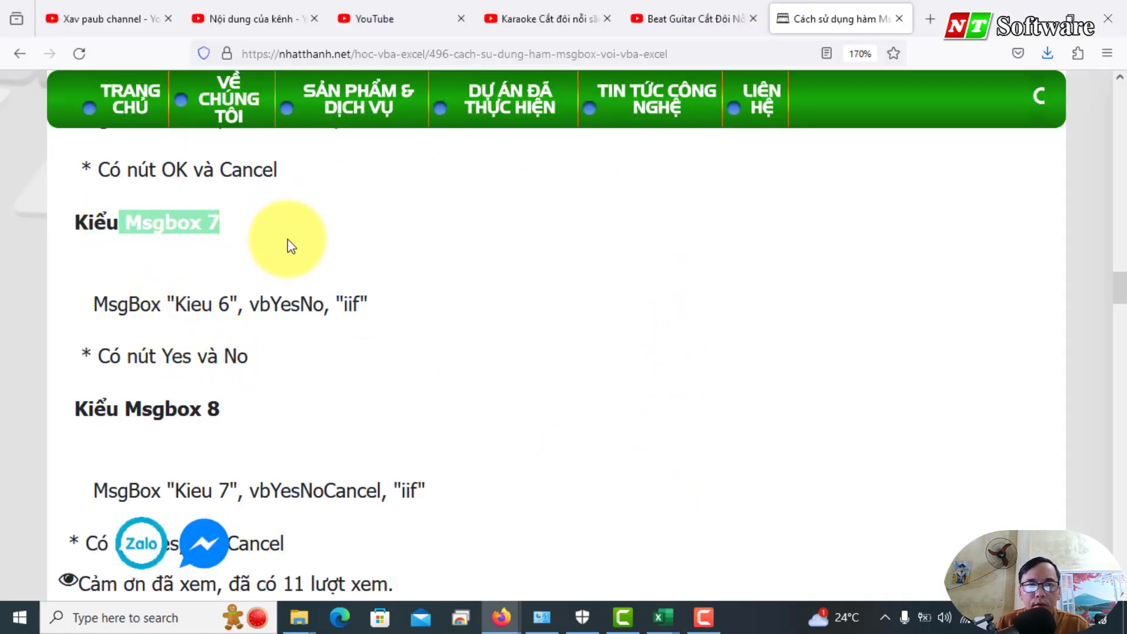
pyautogui.moveTo(251, 304); pyautogui.dragTo(335, 304)
pyautogui.moveTo(88, 304); pyautogui.dragTo(370, 303)
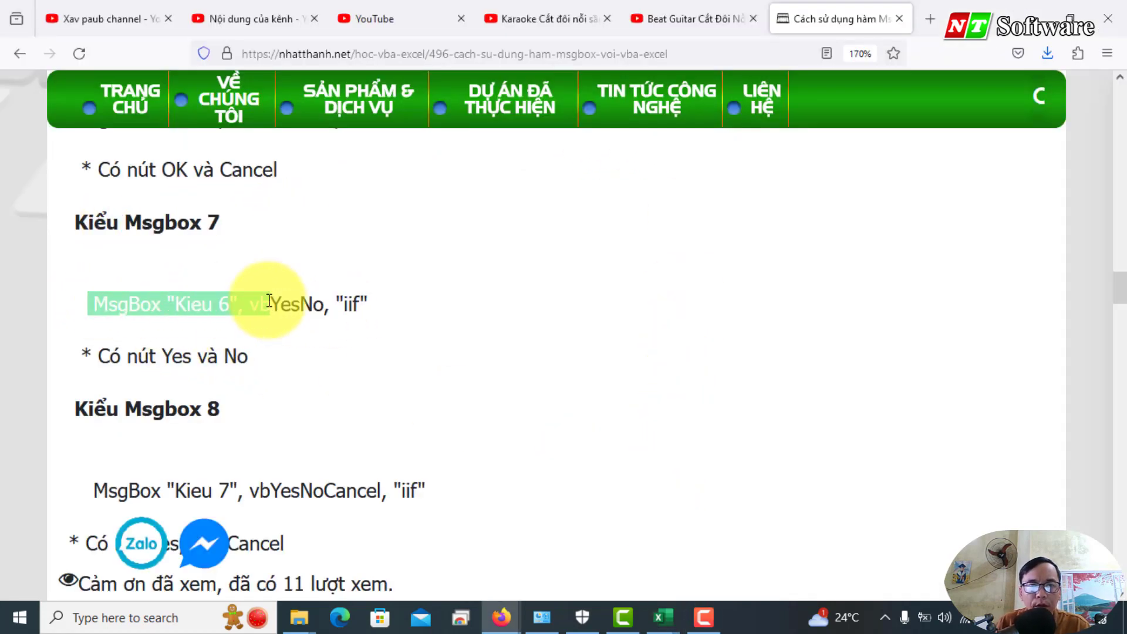
pyautogui.rightClick(331, 308)
pyautogui.click(364, 327)
pyautogui.moveTo(664, 617)
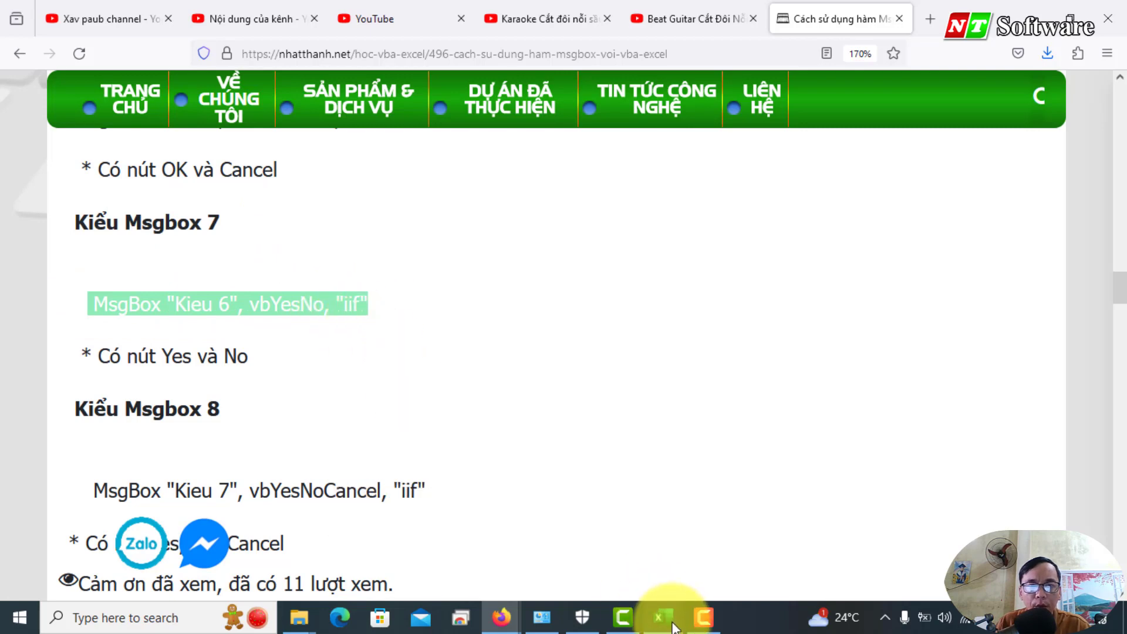
# Replace line 2 of the macro with xacnhan= MsgBox("Kieu 6", vbYesNo, "iif")
pyautogui.click(725, 557)
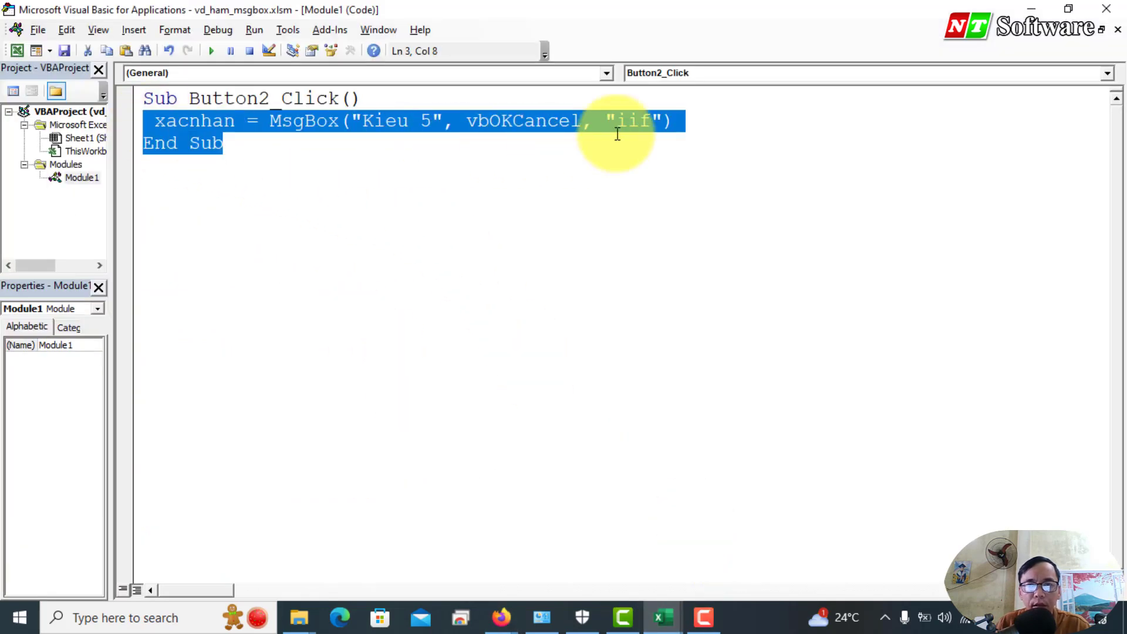
pyautogui.moveTo(152, 120); pyautogui.dragTo(711, 115)
pyautogui.hotkey('ctrl', 'v')
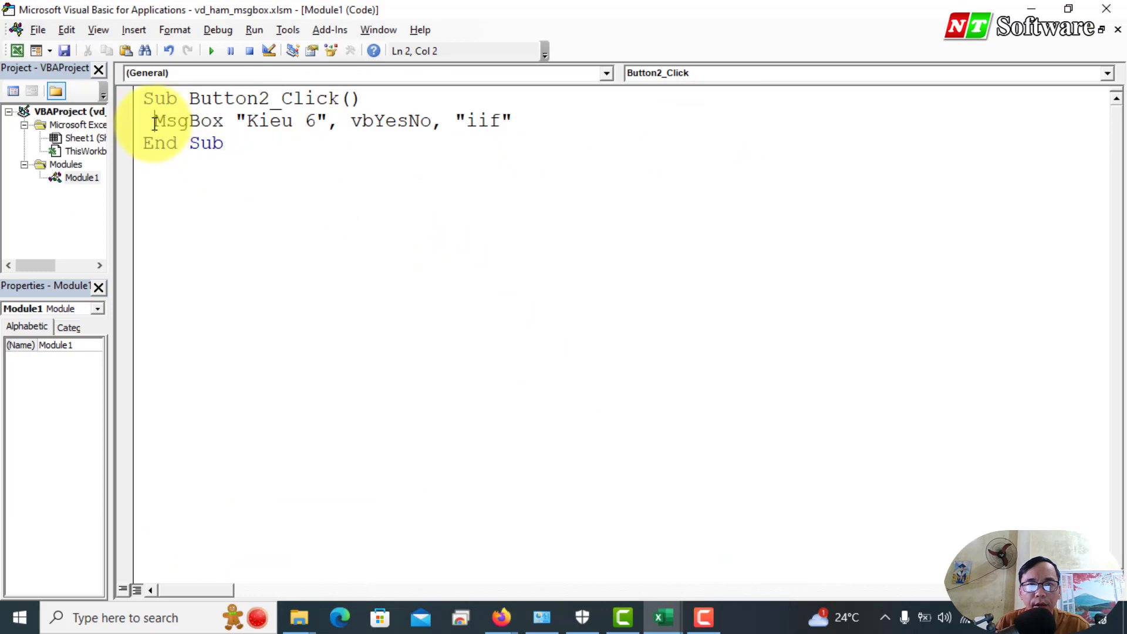
pyautogui.write('xacnhan= MsgBox')
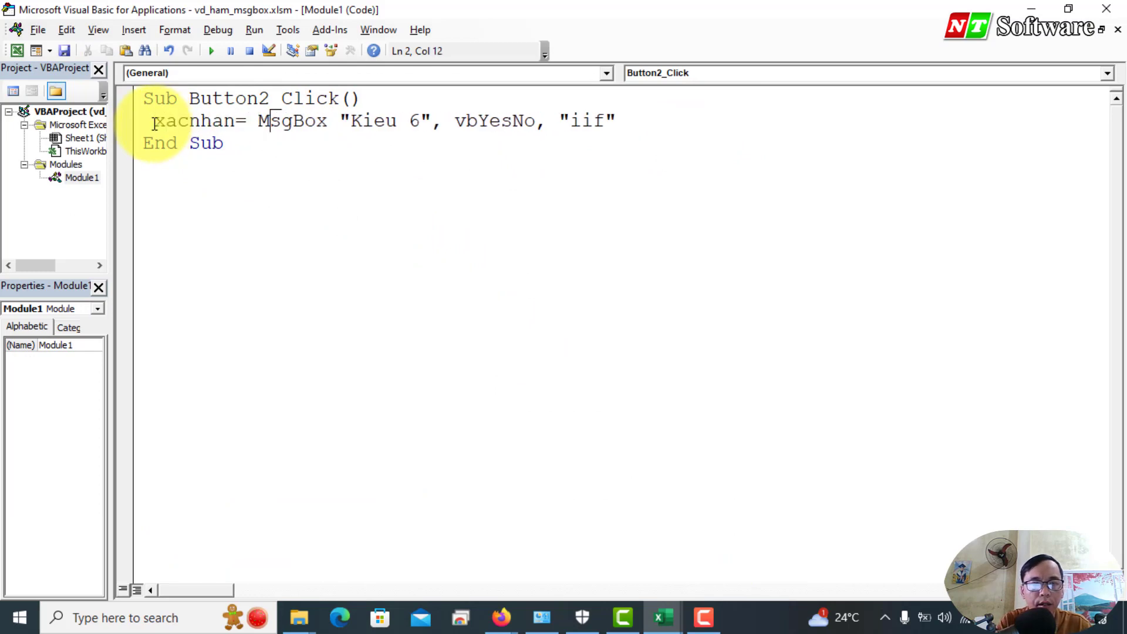
pyautogui.write('(')
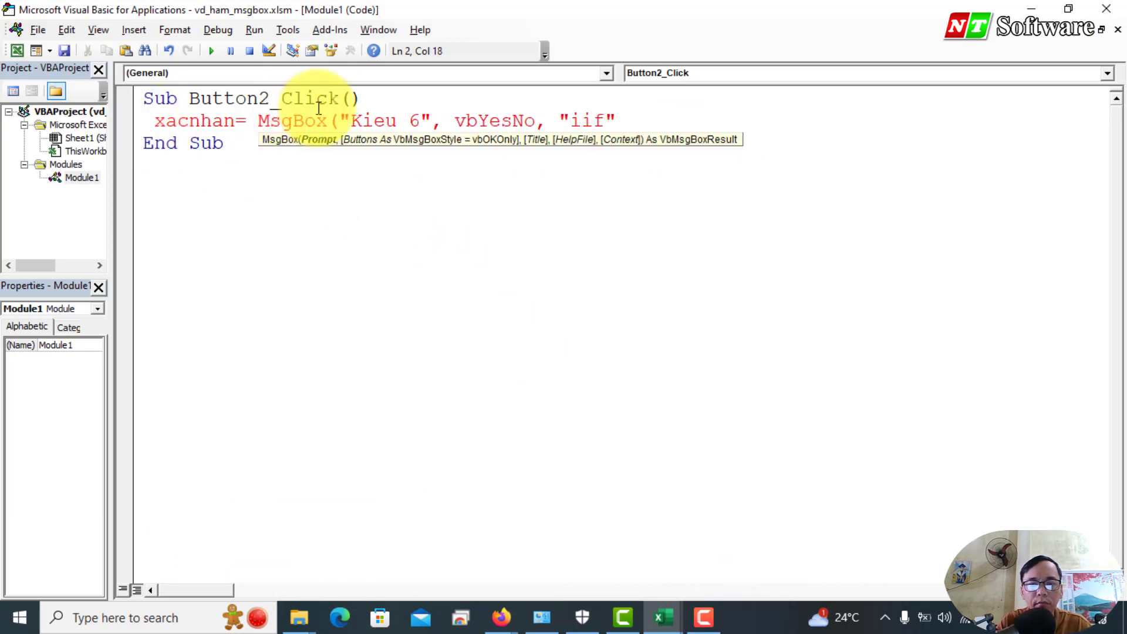
pyautogui.click(627, 126)
pyautogui.write(")'ms")
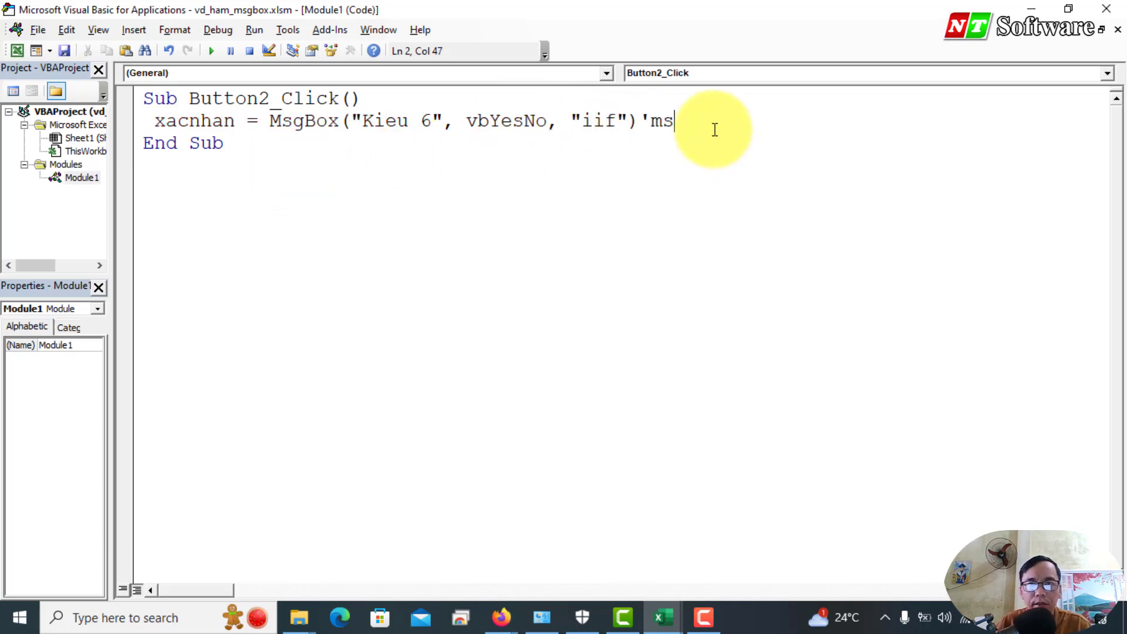
# Add a MsgBox xacnhan line below to display the returned value
pyautogui.press('BackSpace')
pyautogui.press('BackSpace')
pyautogui.press('BackSpace')
pyautogui.press('Return')
pyautogui.write('msgb')
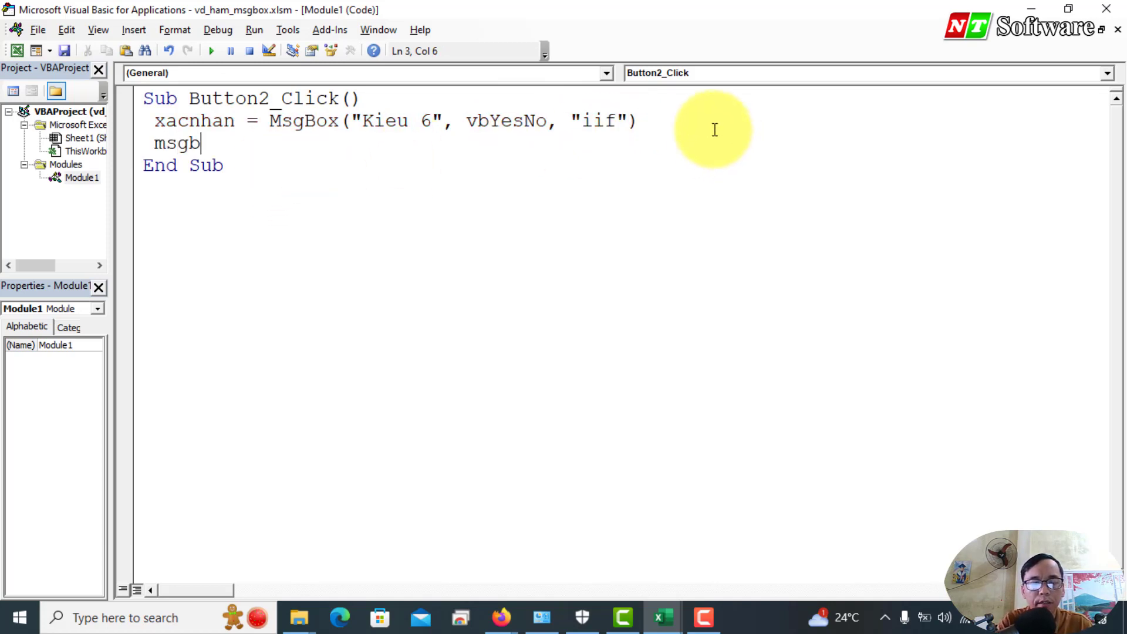
pyautogui.write('xac')
pyautogui.press('Left')
pyautogui.press('Left')
pyautogui.press('Left')
pyautogui.press('BackSpace')
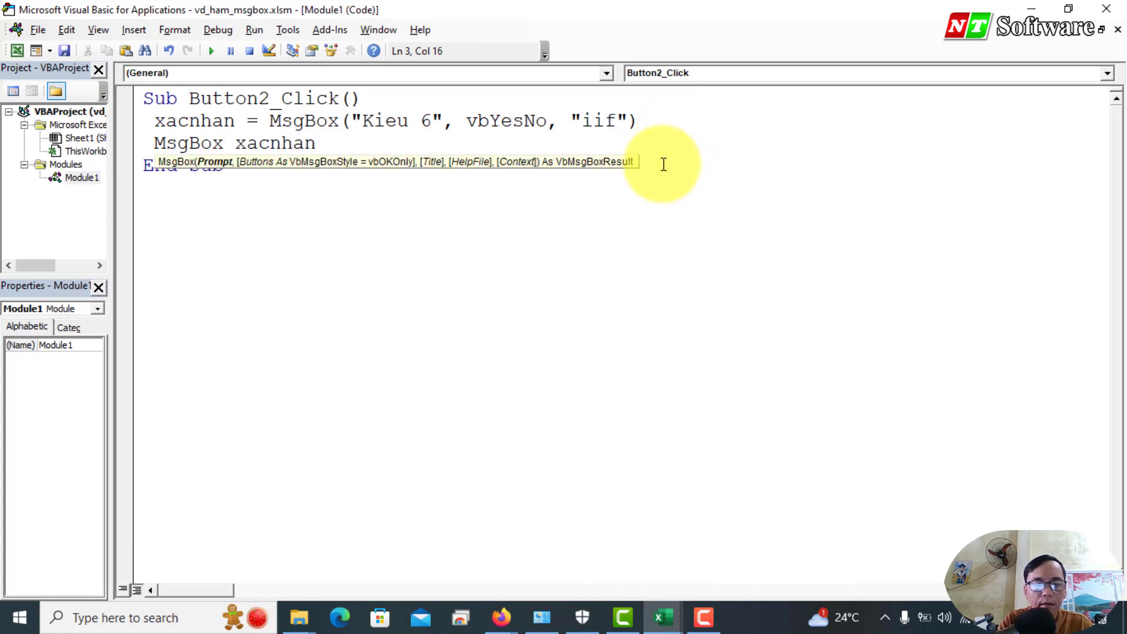
pyautogui.hotkey('alt', 'Tab')
pyautogui.click(662, 617)
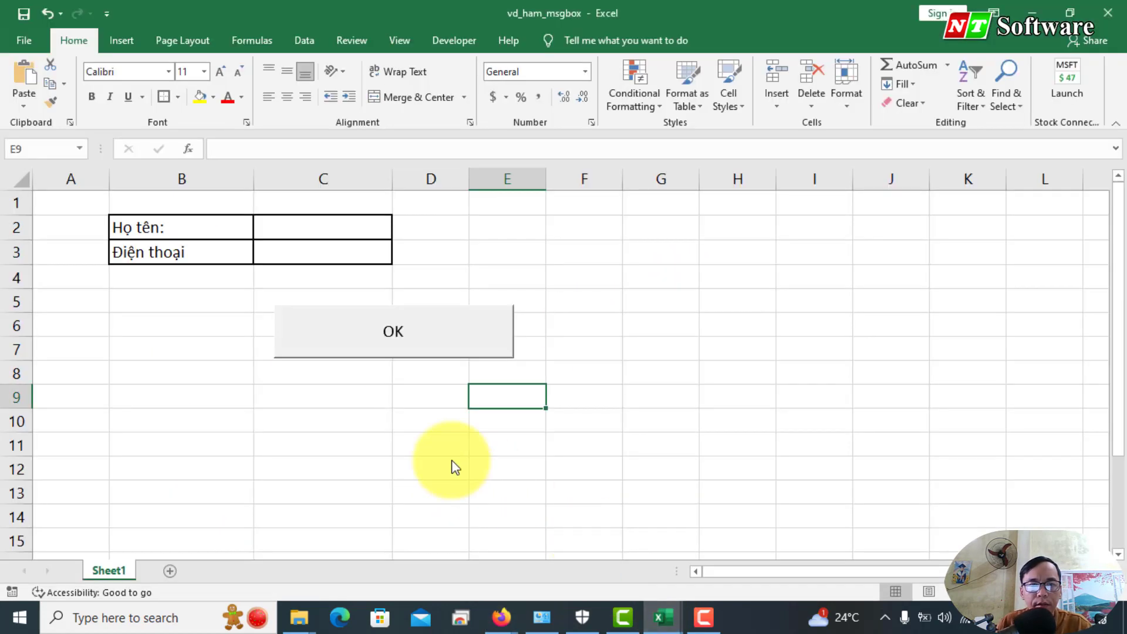
pyautogui.click(396, 343)
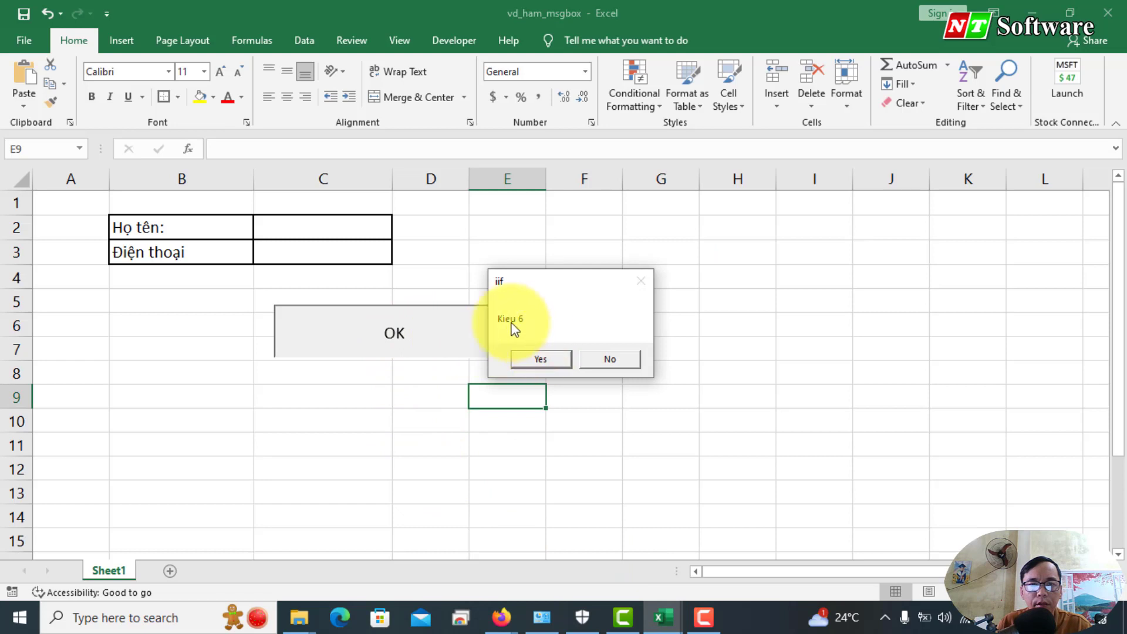
pyautogui.click(541, 359)
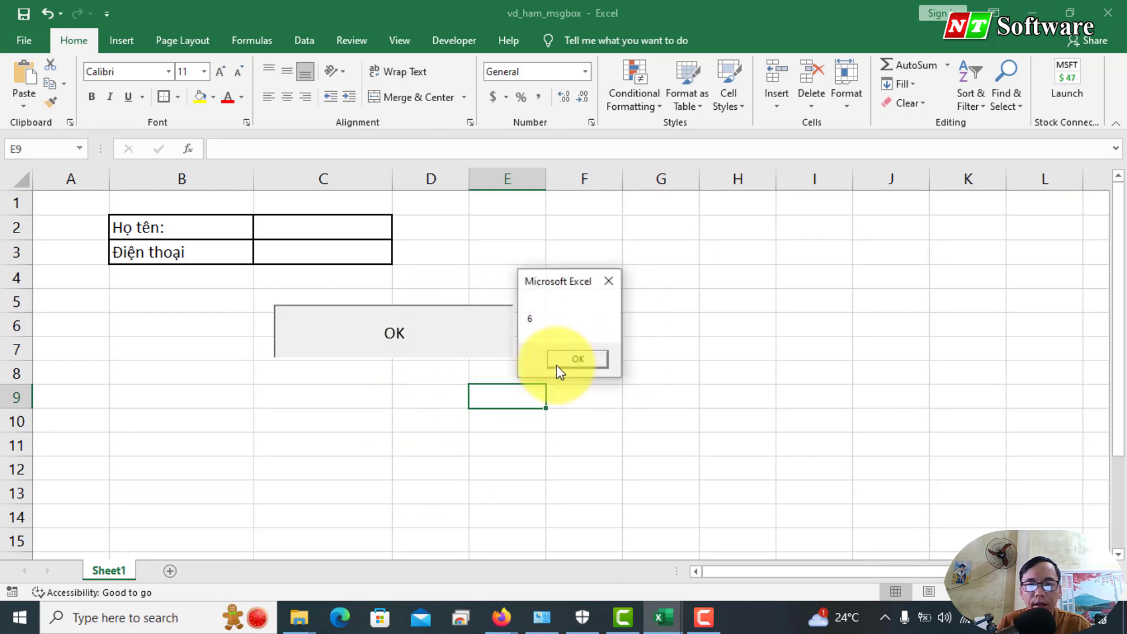
pyautogui.click(569, 360)
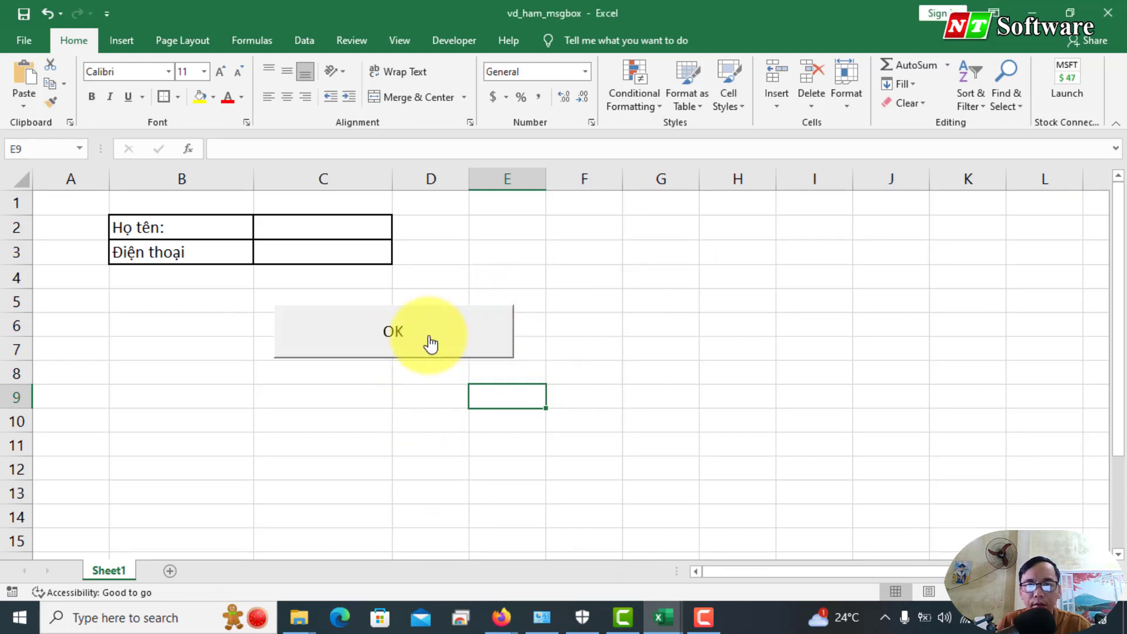
pyautogui.click(428, 339)
pyautogui.click(610, 361)
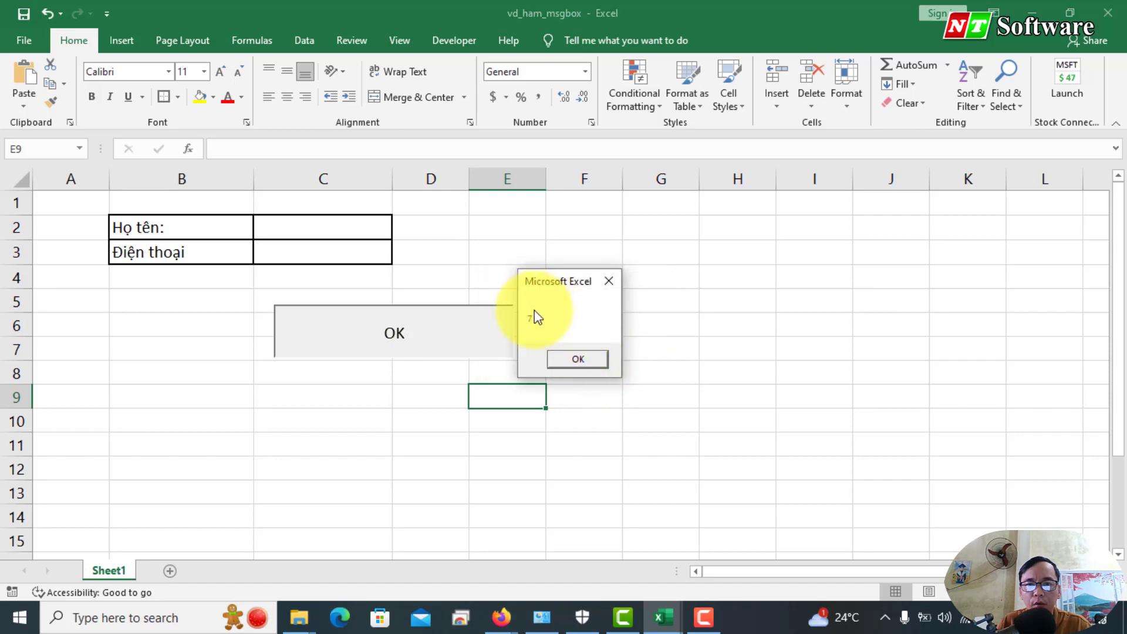
pyautogui.click(571, 361)
pyautogui.click(442, 345)
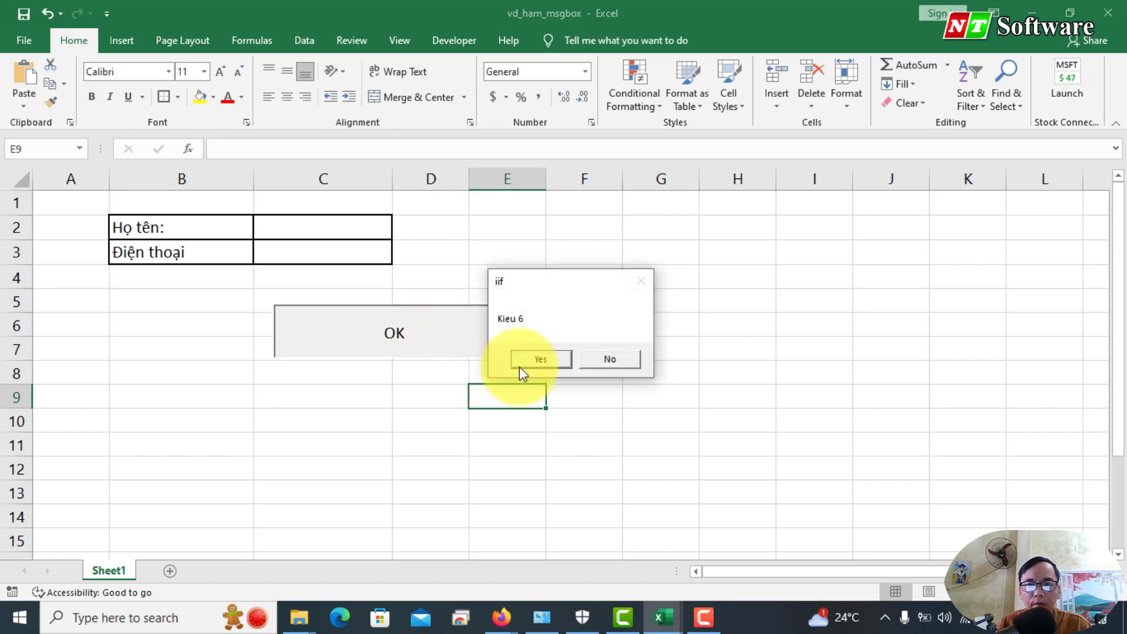
pyautogui.click(548, 357)
pyautogui.click(567, 359)
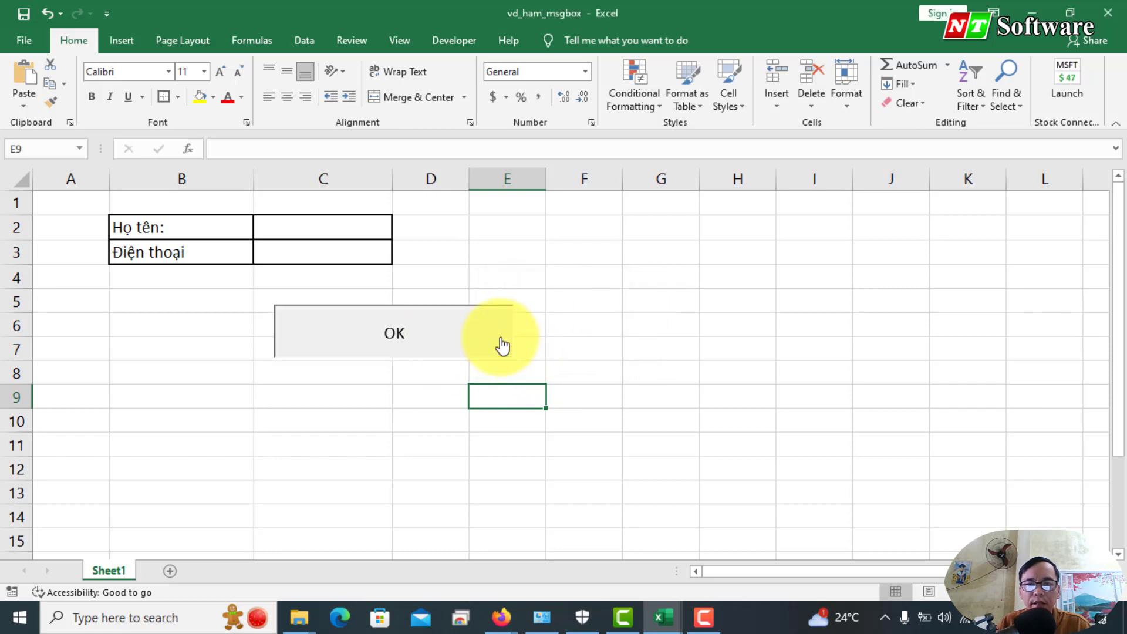
pyautogui.click(503, 344)
pyautogui.click(610, 361)
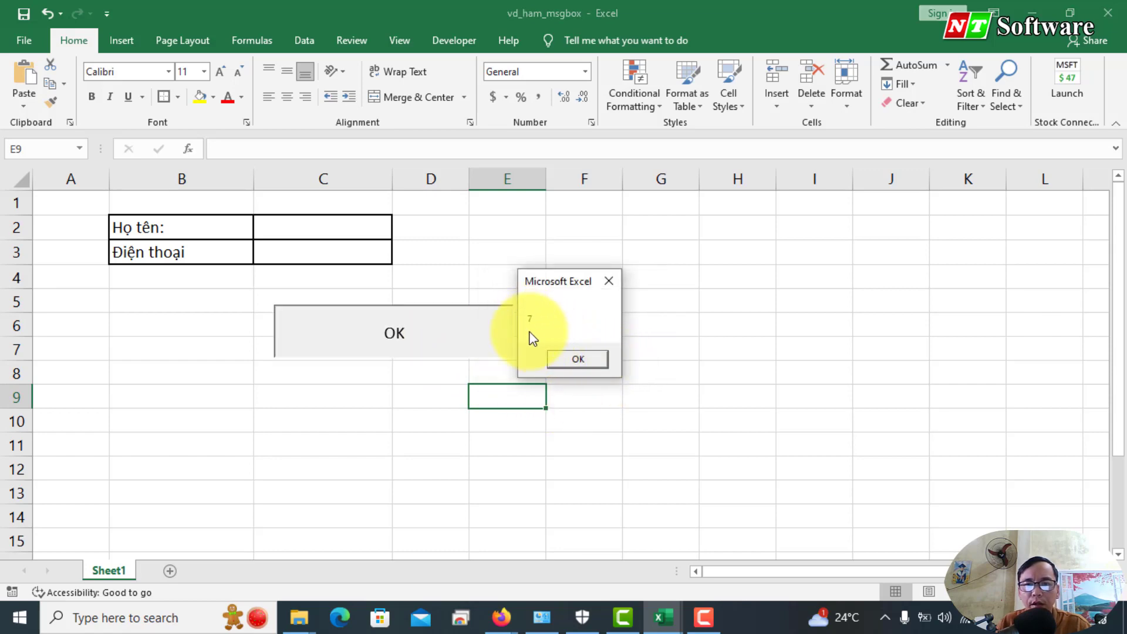
pyautogui.click(575, 362)
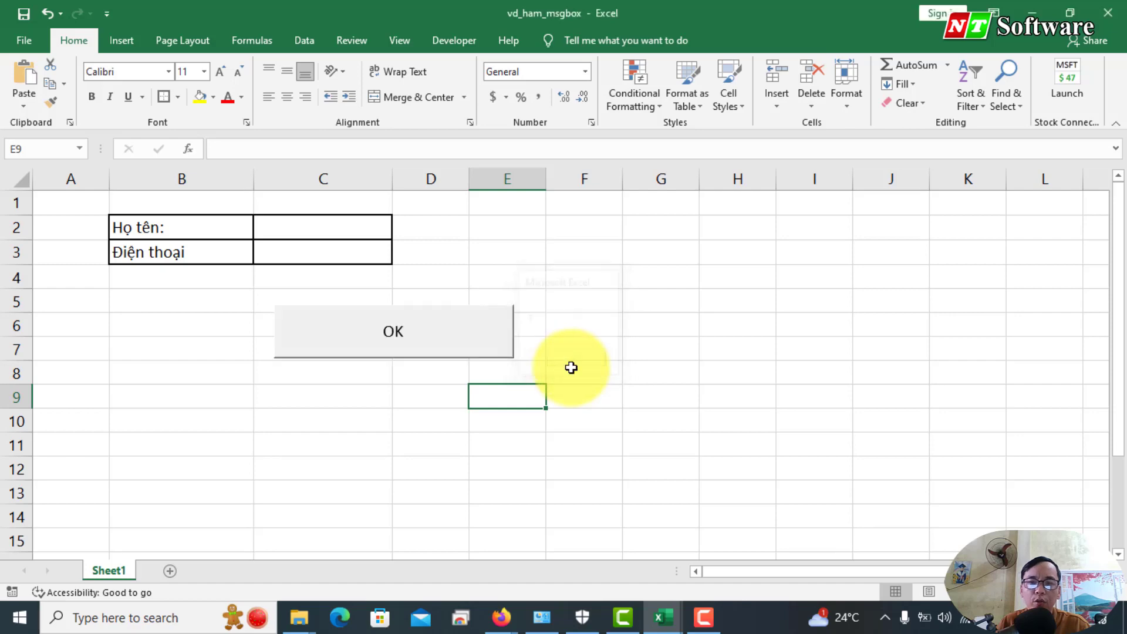
pyautogui.hotkey('alt', 'Tab')
# Highlight vbYesNoCancel in the Kiểu Msgbox 8 example MsgBox "Kieu 7", vbYesNoCancel, "iif"
pyautogui.moveTo(74, 260); pyautogui.dragTo(177, 260)
pyautogui.click(197, 345)
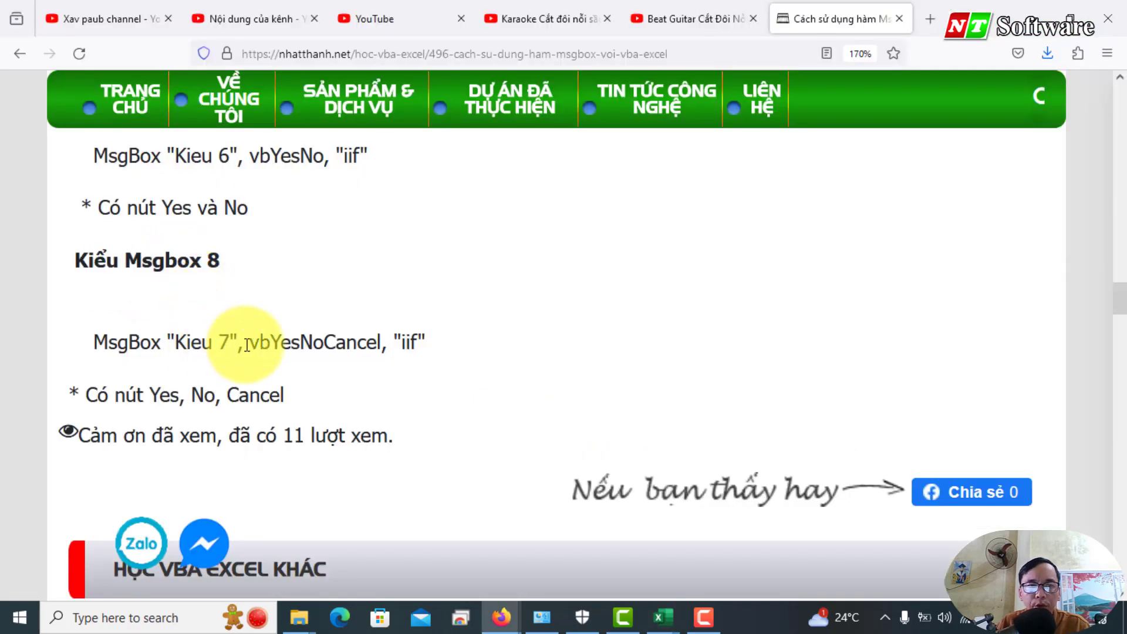
pyautogui.doubleClick(321, 347)
pyautogui.tripleClick(321, 348)
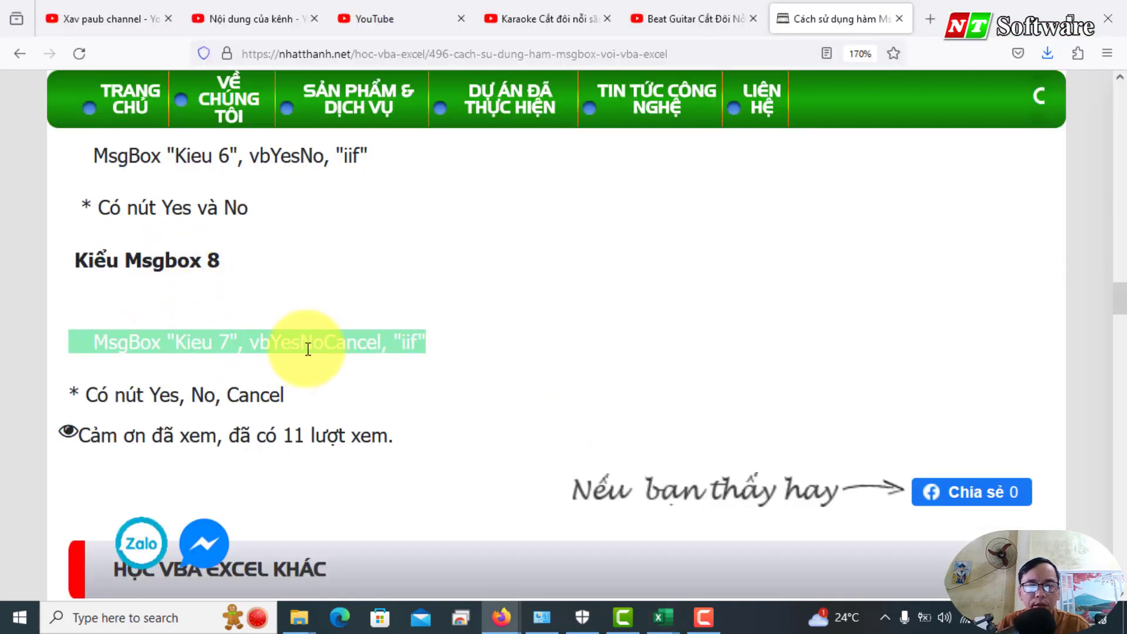
pyautogui.doubleClick(305, 349)
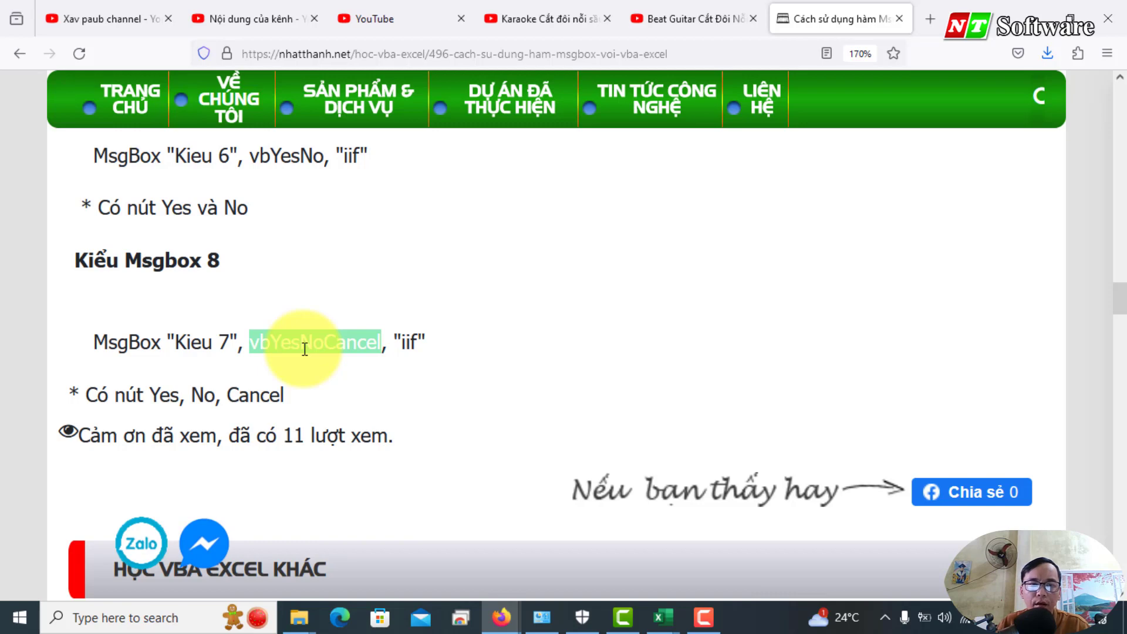